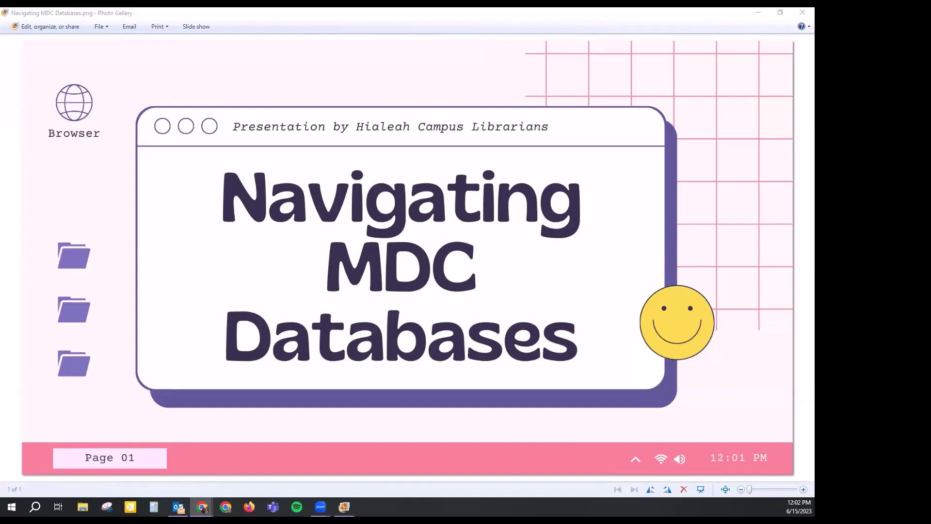
Step: Show the Navigating MDC Databases presentation full screen and advance it to the Accessing the Databases slide
key("F11")
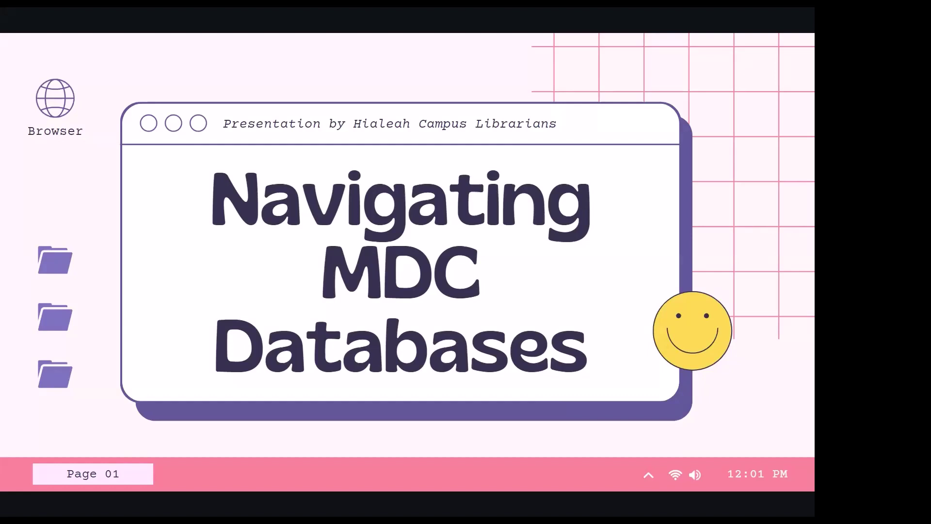
key("Right")
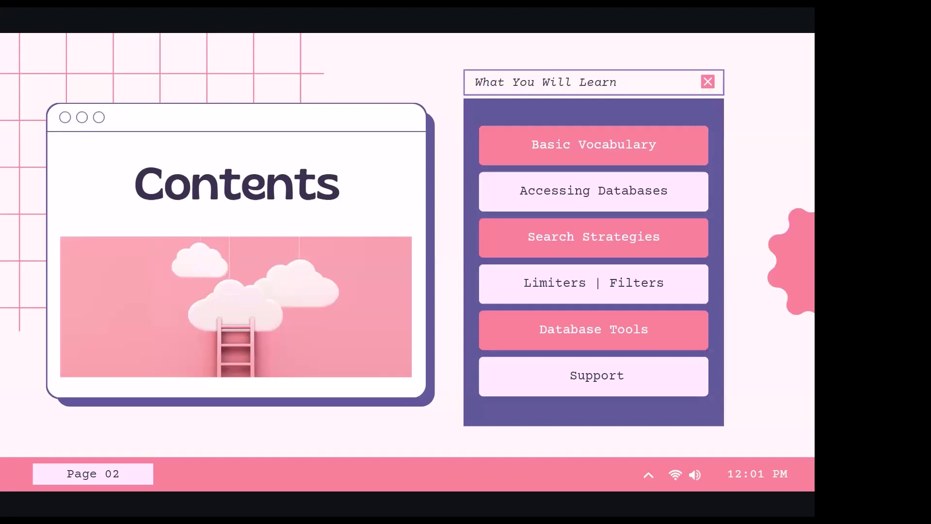
key("Right")
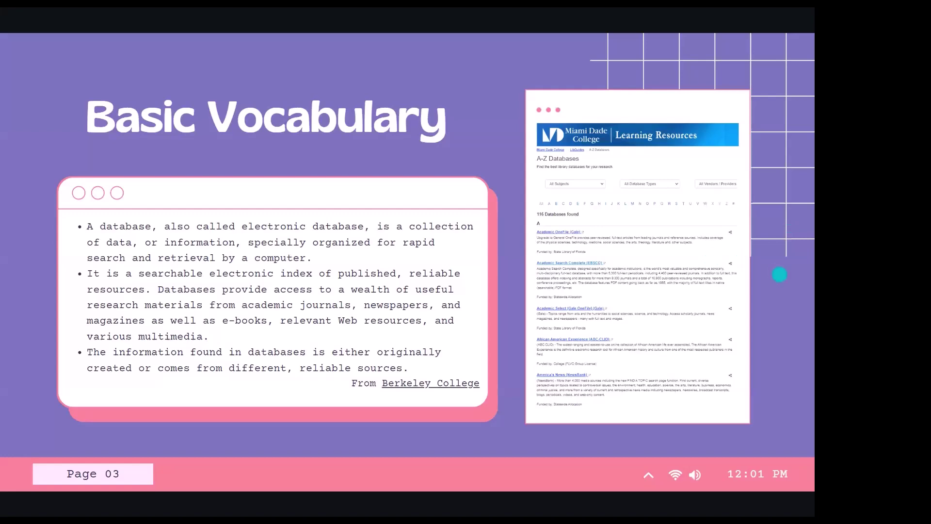
key("Right")
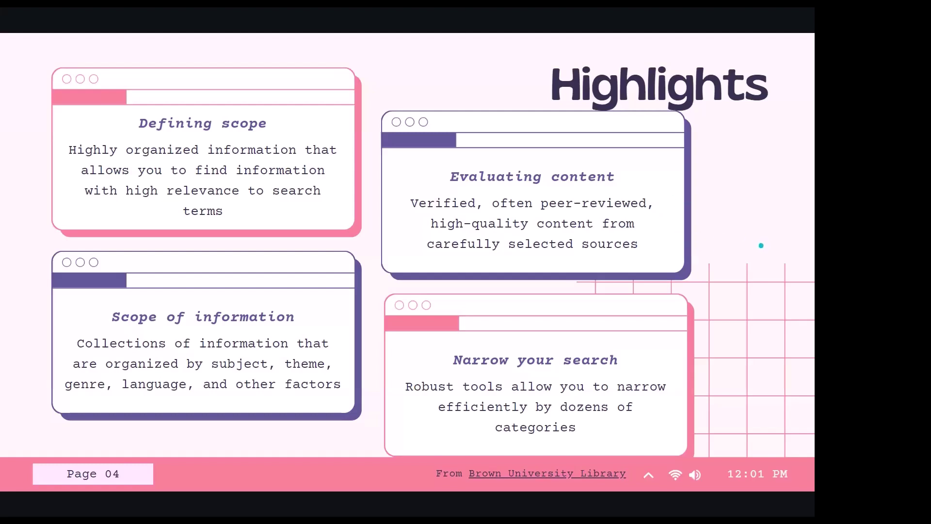
key("Right")
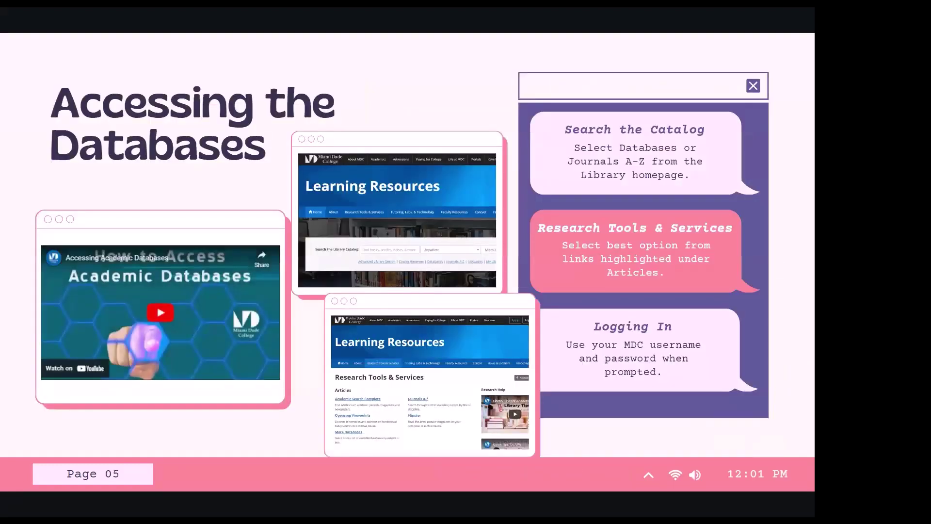
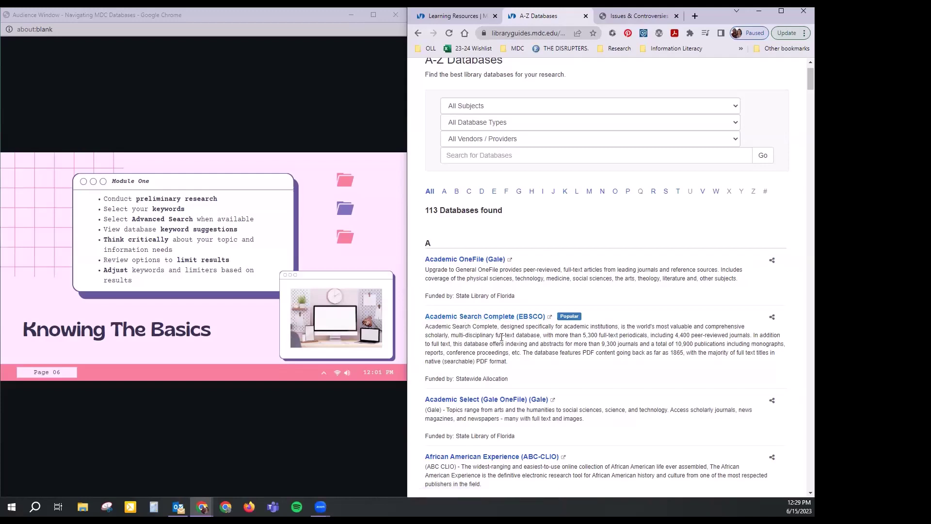
Step: Read through the Academic Search Complete (EBSCO) description, highlighting its full-text coverage, periodicals, peer-reviewed journals, publications and PDF date range
left_click_drag(461, 335, 540, 335)
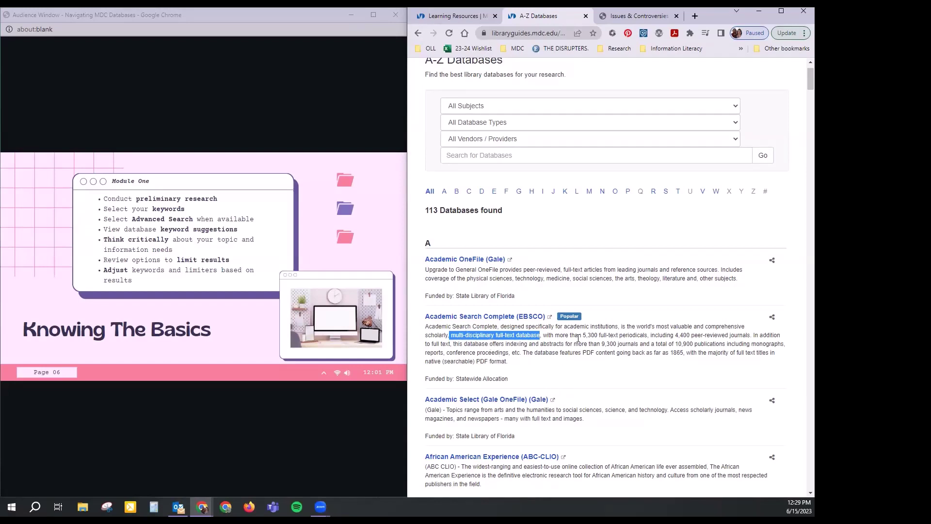
left_click_drag(583, 335, 647, 336)
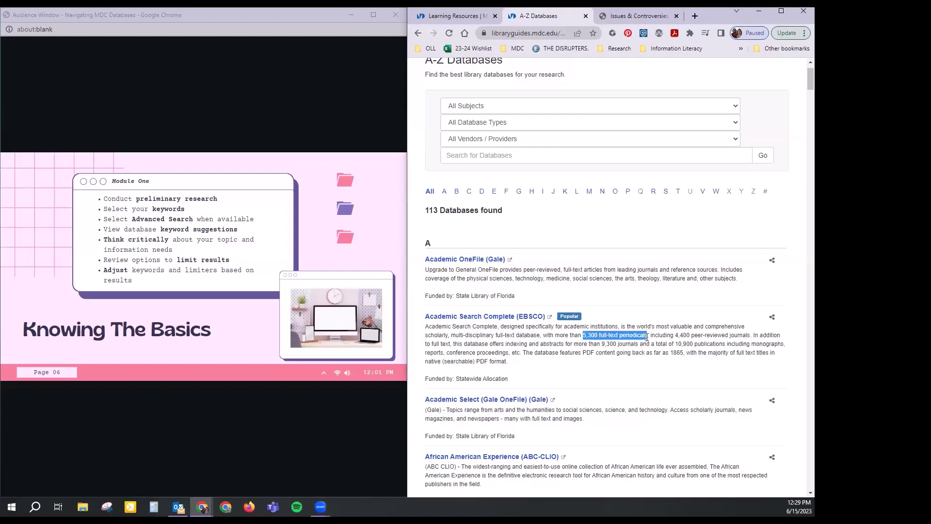
left_click_drag(647, 336, 748, 335)
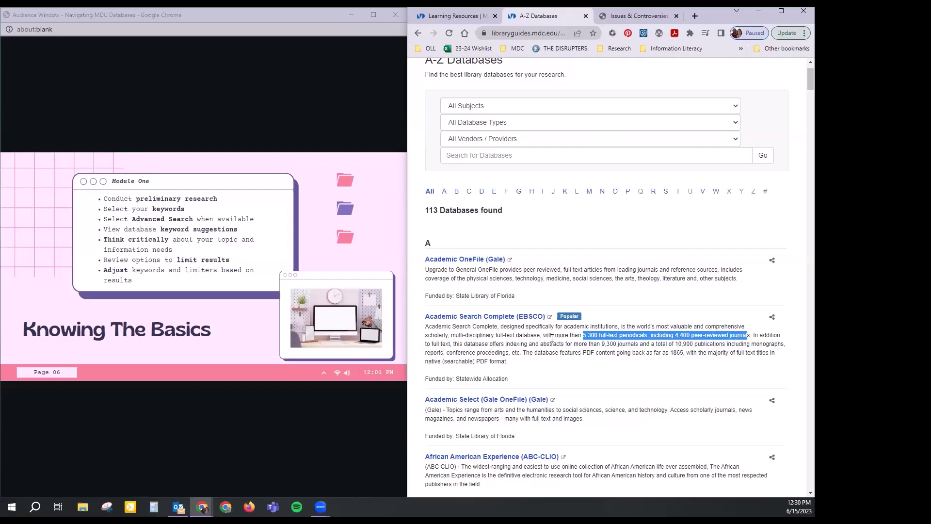
left_click_drag(602, 344, 772, 353)
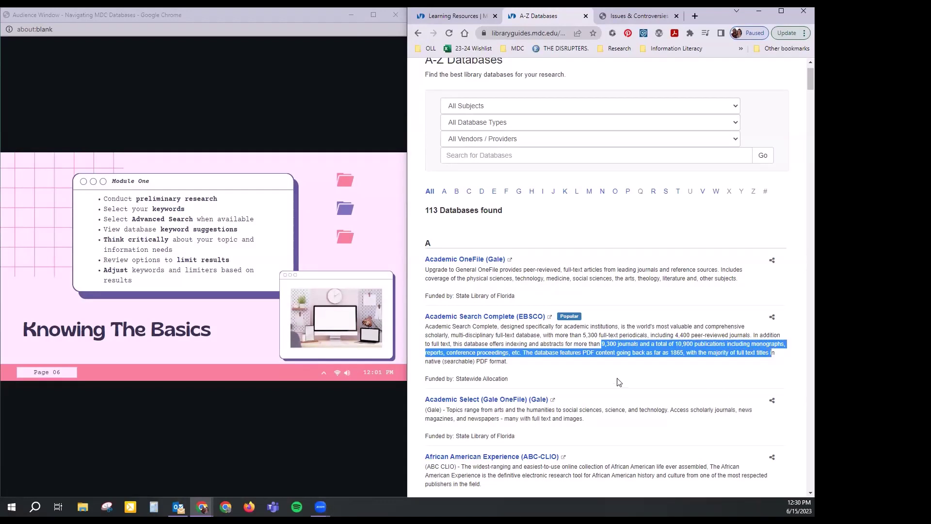
left_click_drag(650, 353, 790, 357)
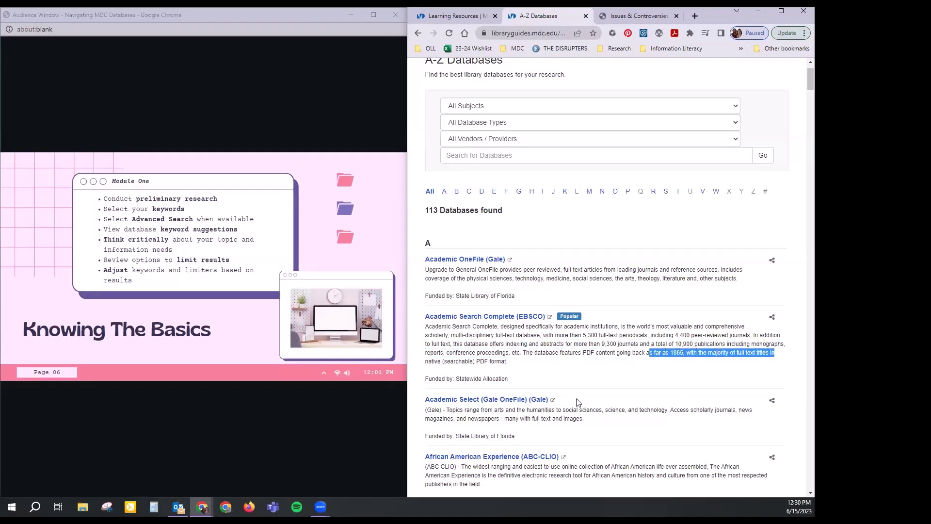
left_click(543, 365)
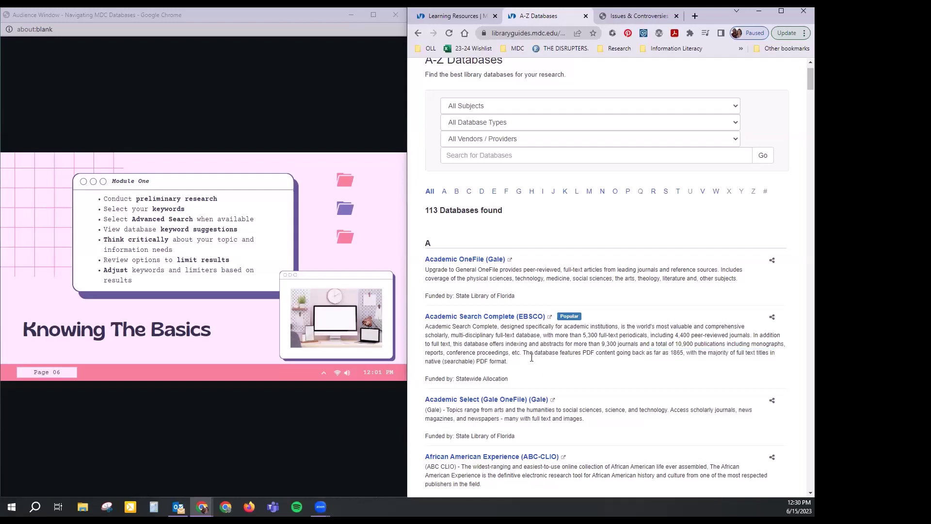
Step: Open the Academic Search Complete database from the A-Z list and point out its name and three search boxes
left_click(499, 318)
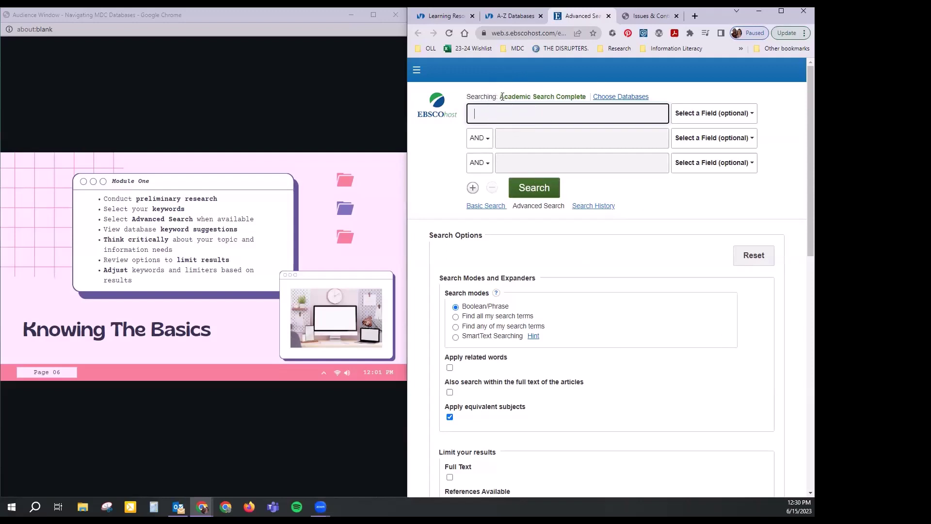
left_click_drag(503, 97, 588, 96)
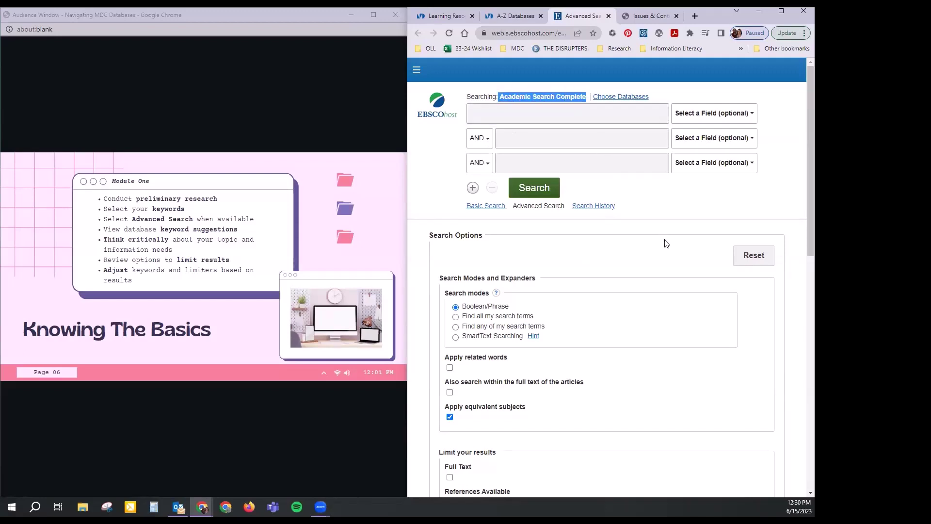
left_click(506, 116)
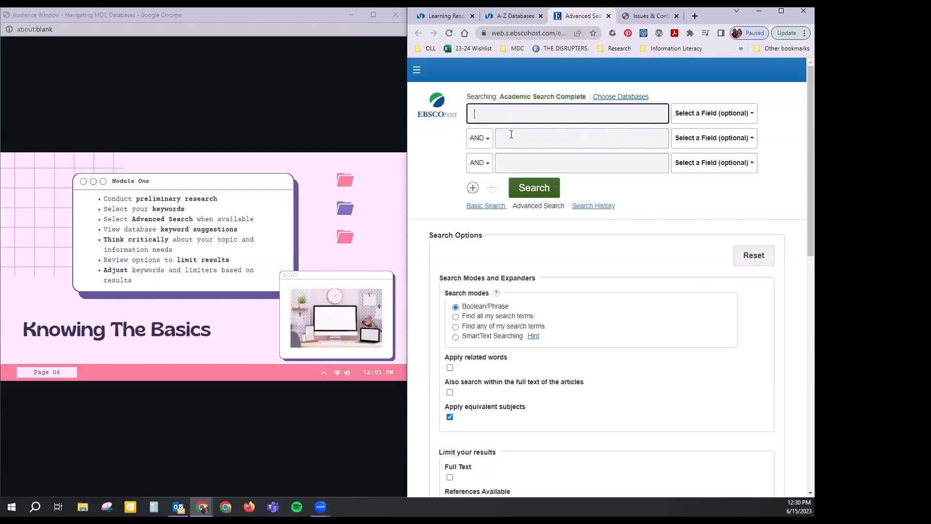
left_click(512, 134)
left_click(534, 164)
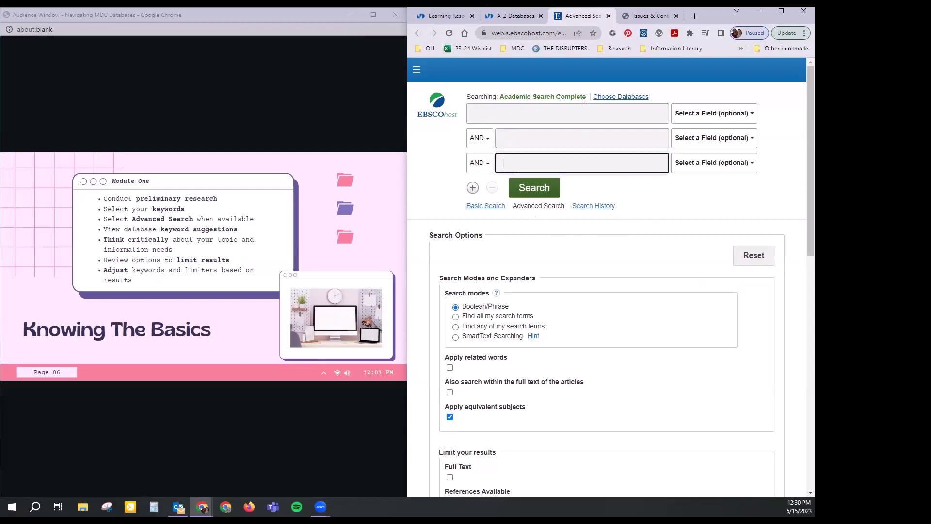
Step: Review the optional search fields for the first row and the search options and result limiters on the advanced search page
left_click(714, 116)
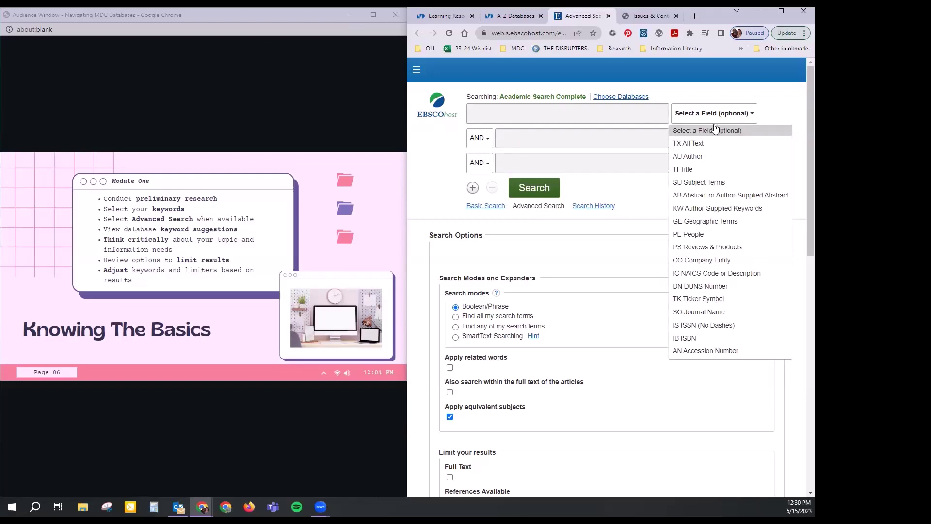
left_click(715, 130)
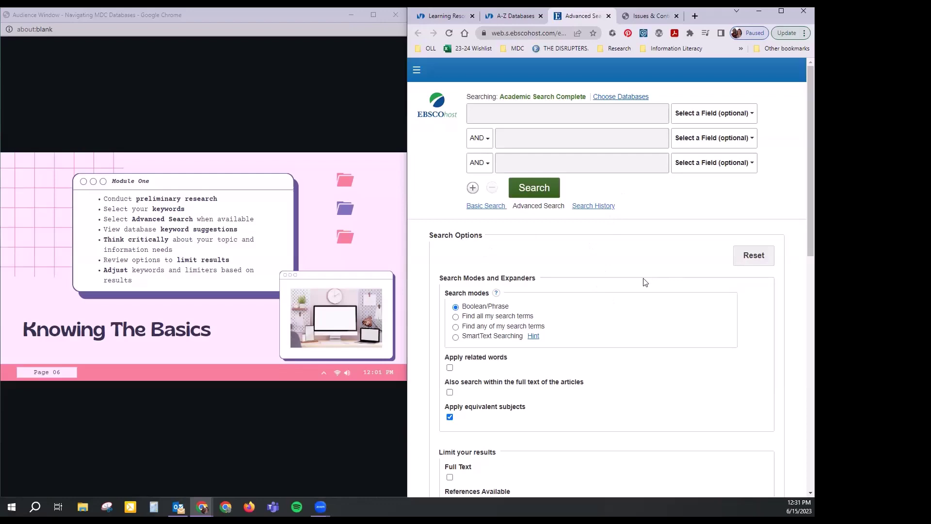
scroll(646, 282, "down", 1)
scroll(643, 271, "down", 10)
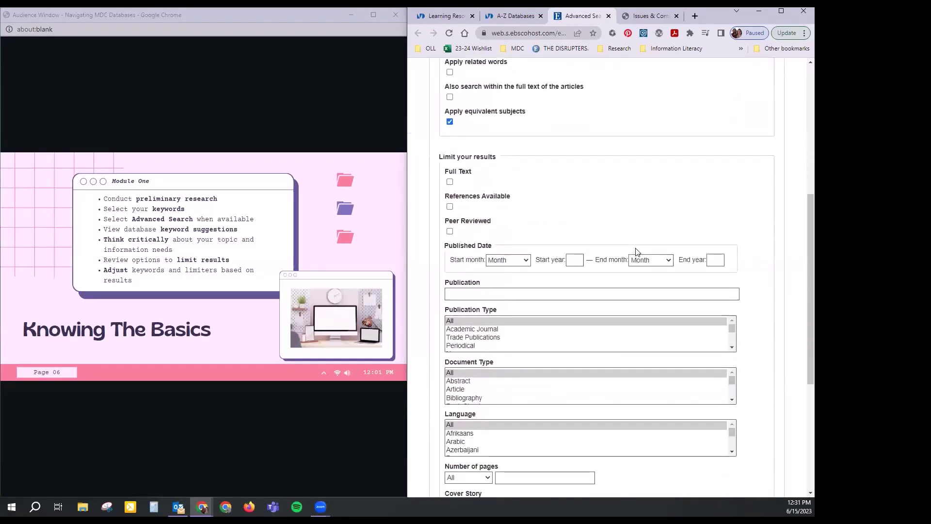
scroll(644, 286, "up", 12)
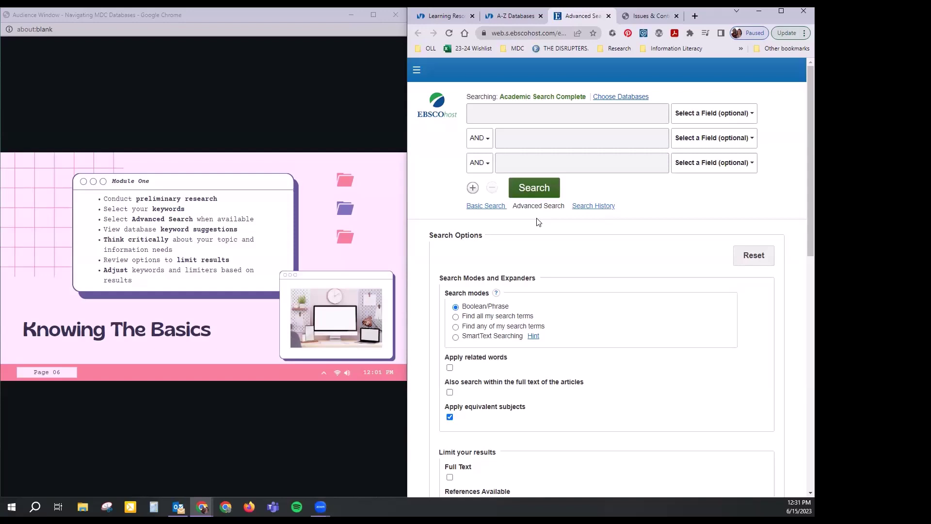
Step: Enter "climate change" as the first search term, using the database's keyword suggestion for "climate"
left_click(502, 119)
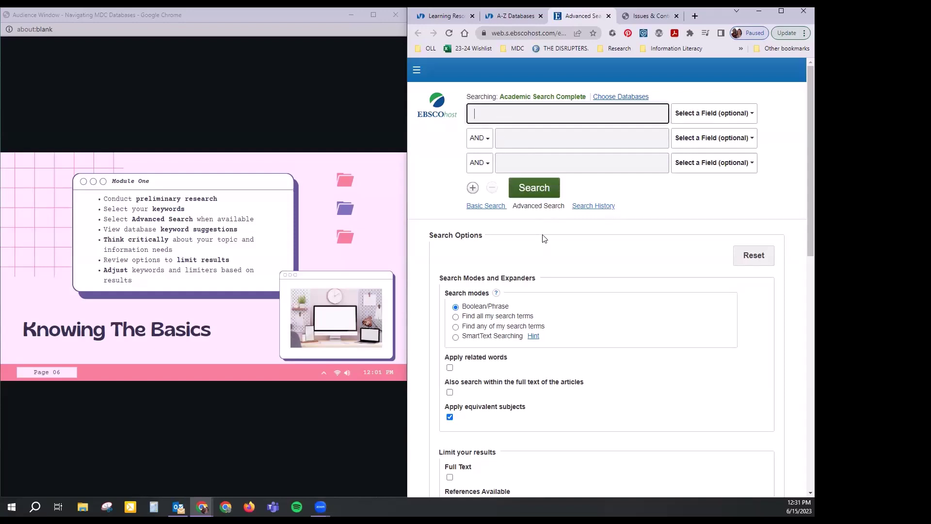
type("climate")
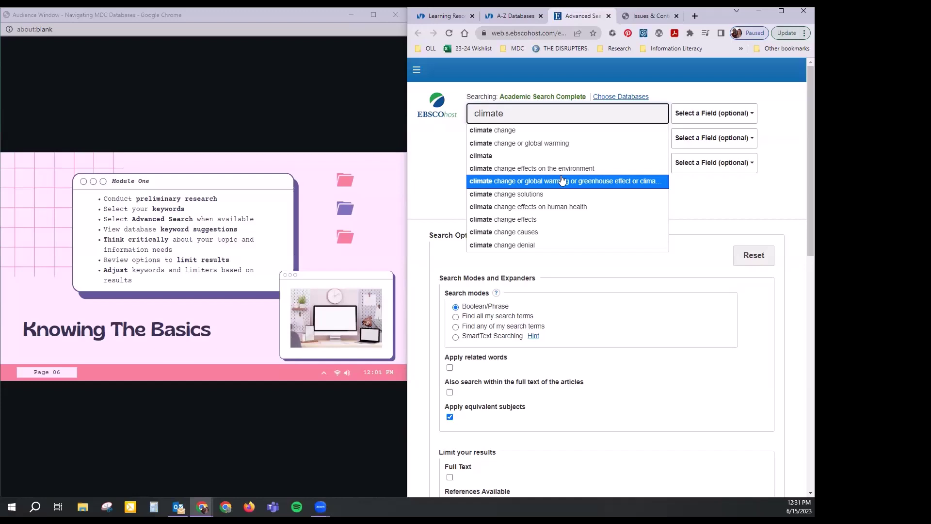
left_click(553, 134)
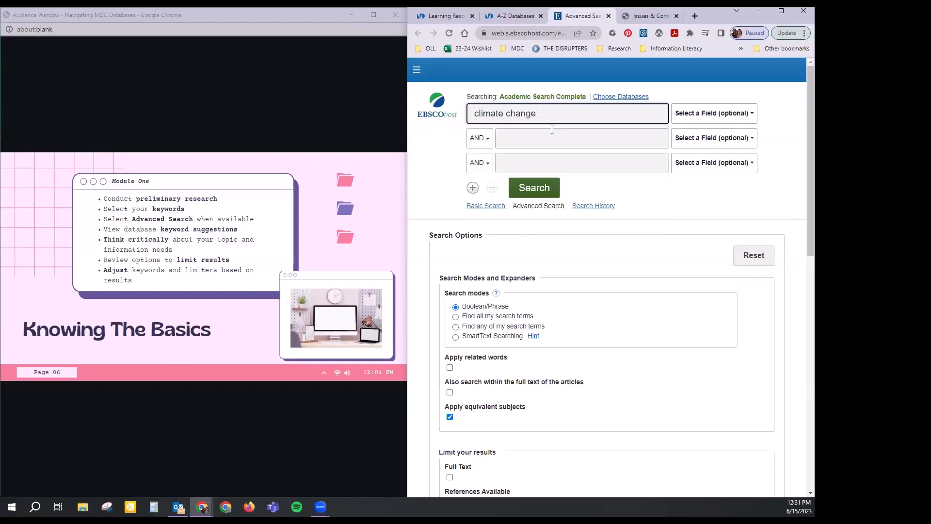
Step: Look over the related keyword suggestions offered for "climate change" in the first search row
left_click(609, 138)
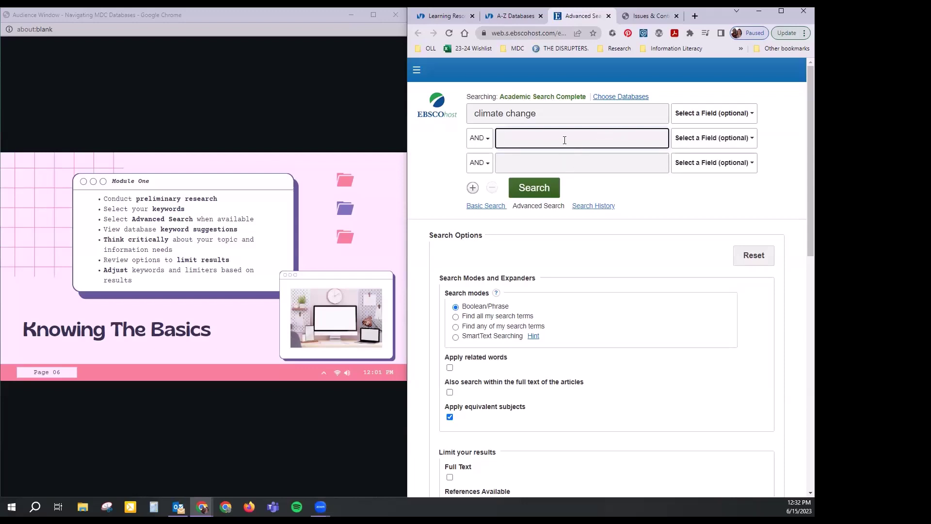
left_click(551, 115)
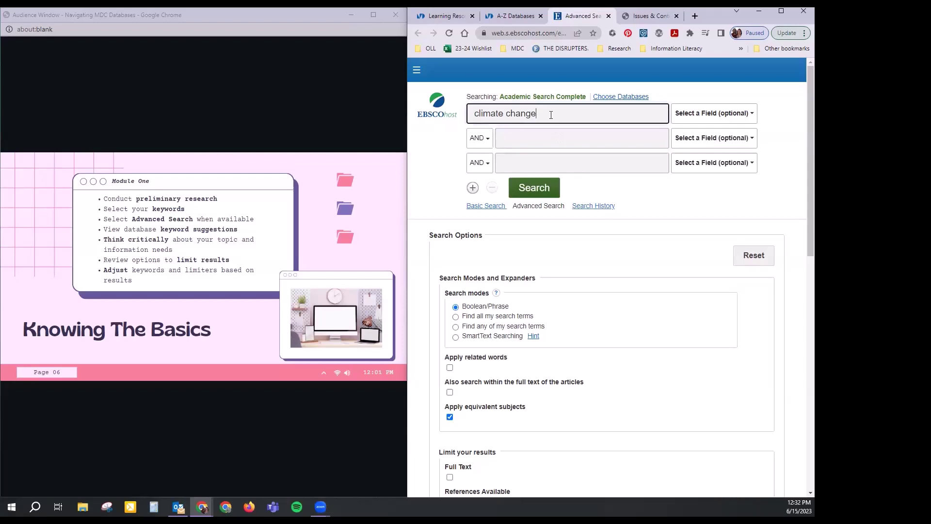
type("e")
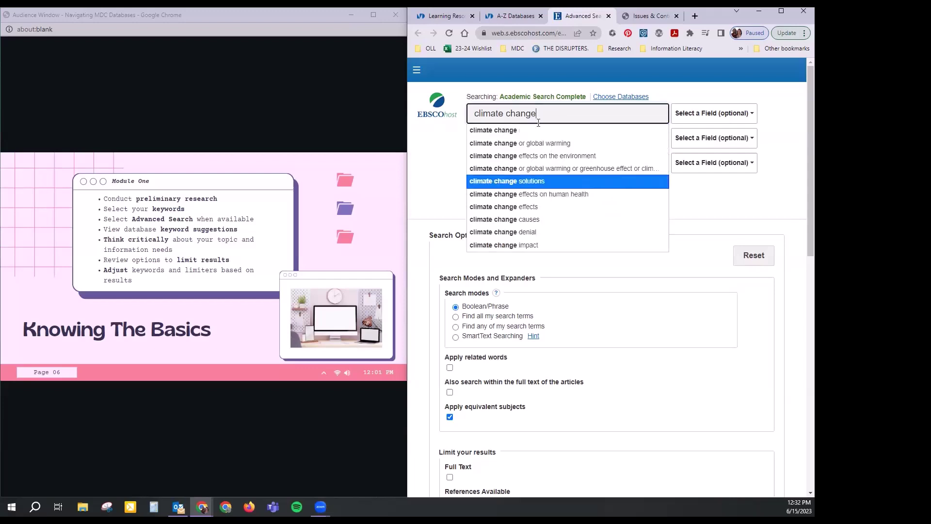
left_click(697, 215)
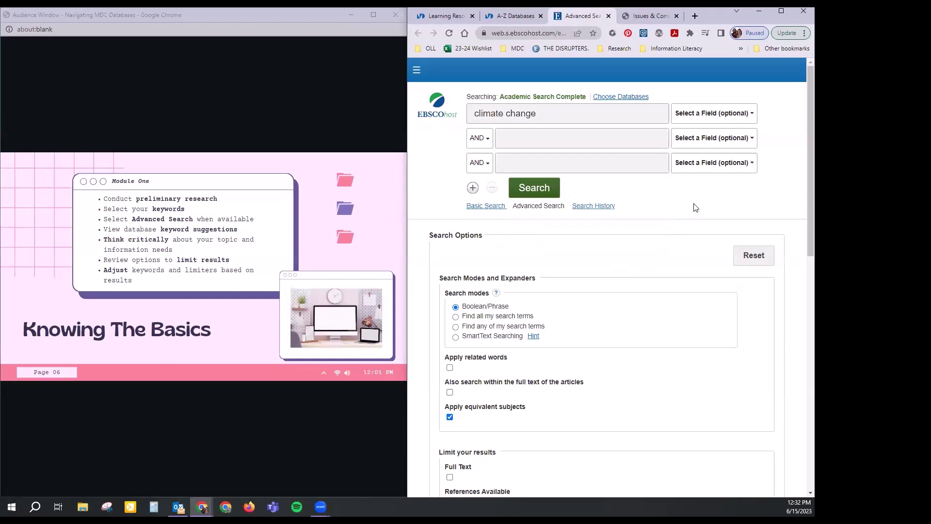
Step: Go to the Keywords section of the Issues & Controversies Climate Change article and examine the suggested search terms
left_click(653, 16)
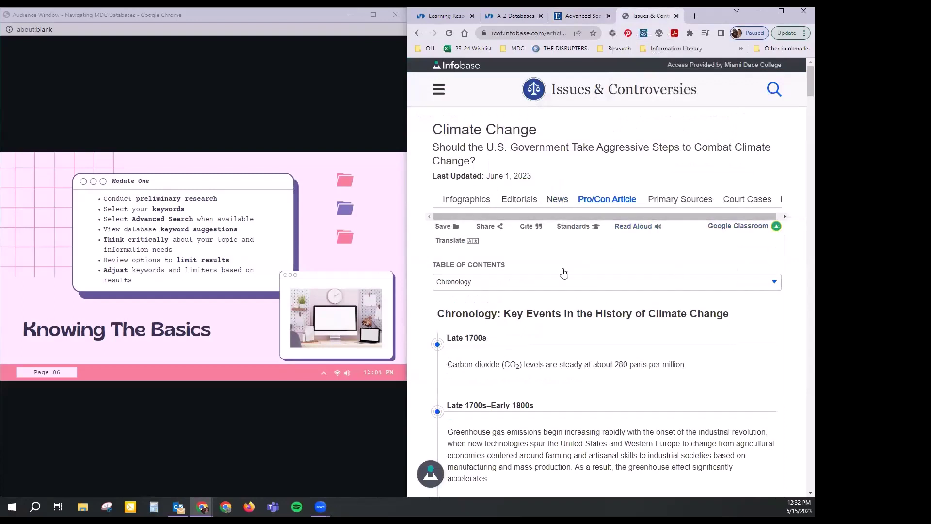
left_click(475, 280)
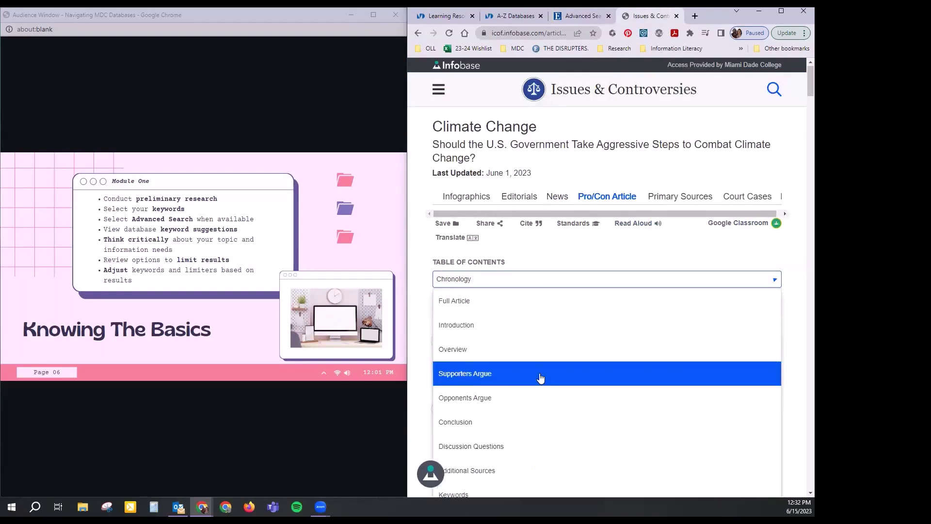
scroll(541, 379, "down", 2)
left_click(541, 401)
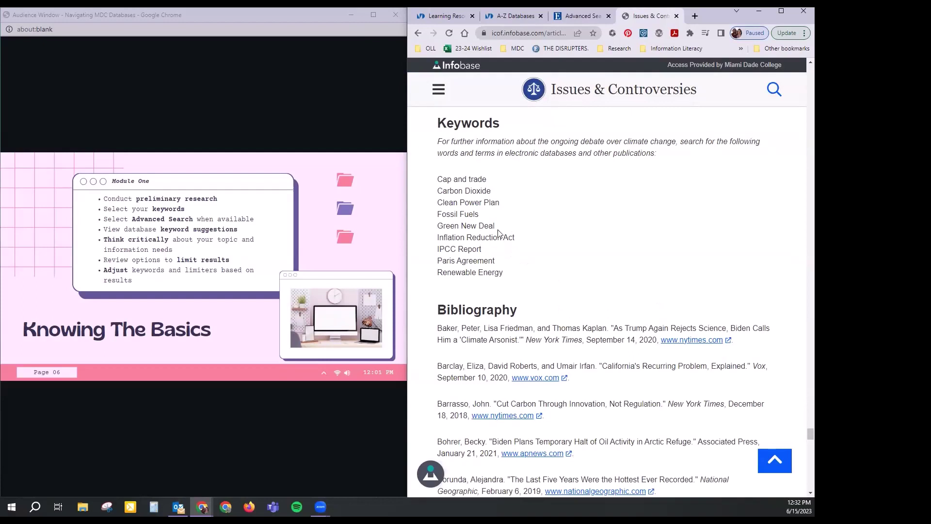
left_click_drag(497, 226, 437, 226)
left_click_drag(516, 238, 468, 261)
left_click(504, 257)
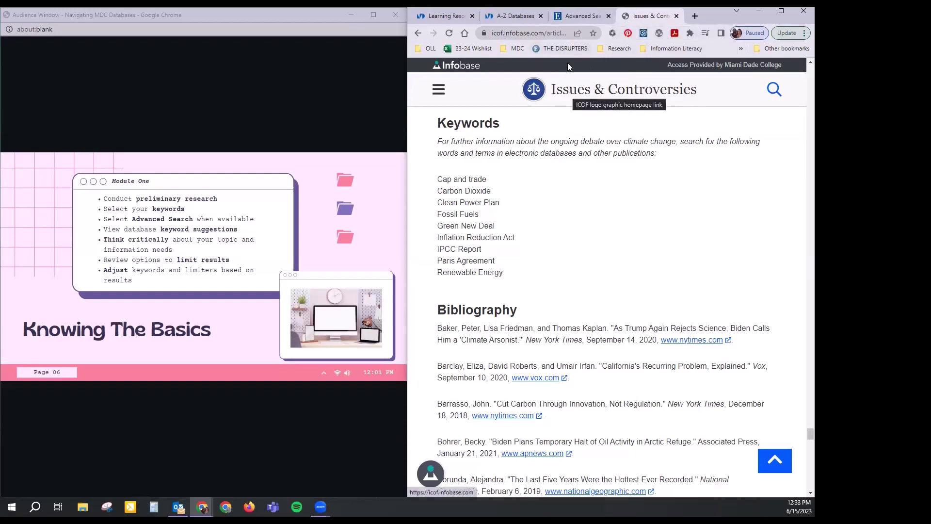
Step: Return to the EBSCO advanced search and enter "u.s. government" as the second search term, using the database's keyword suggestion
left_click(574, 18)
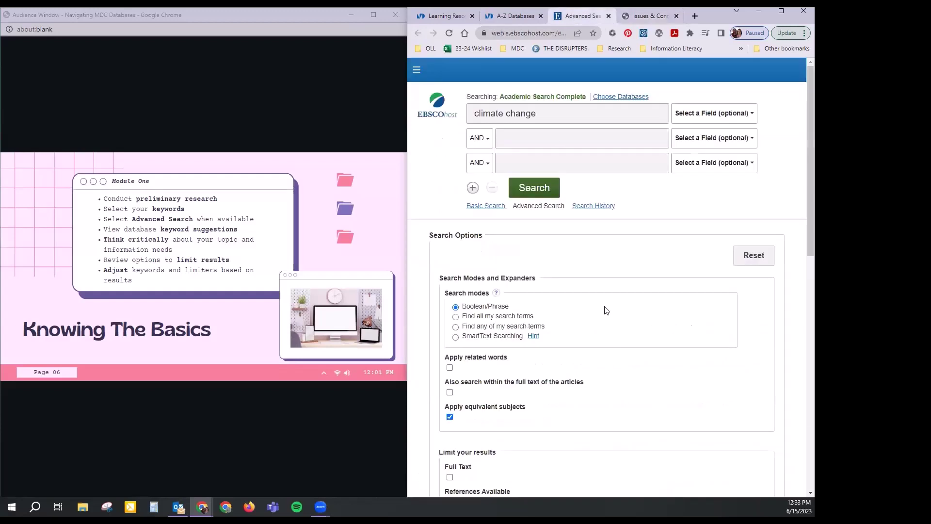
left_click(523, 138)
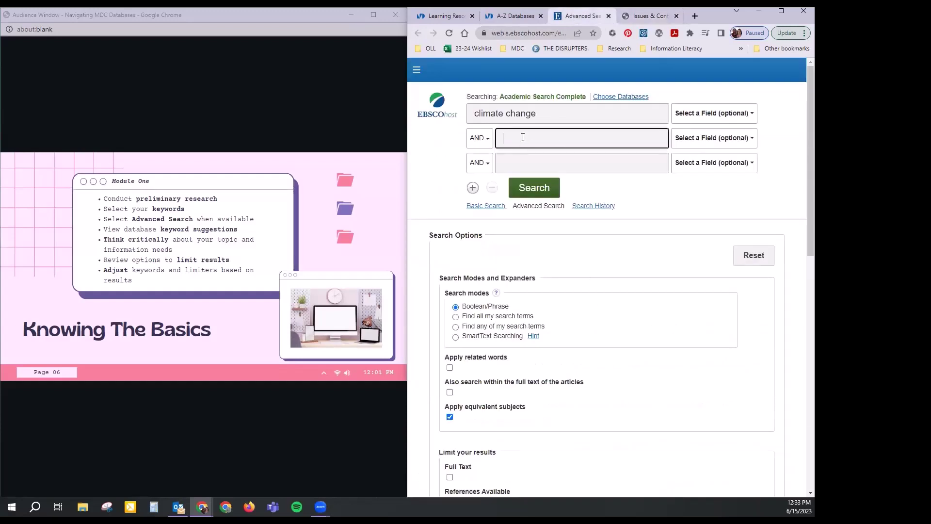
type("u.s")
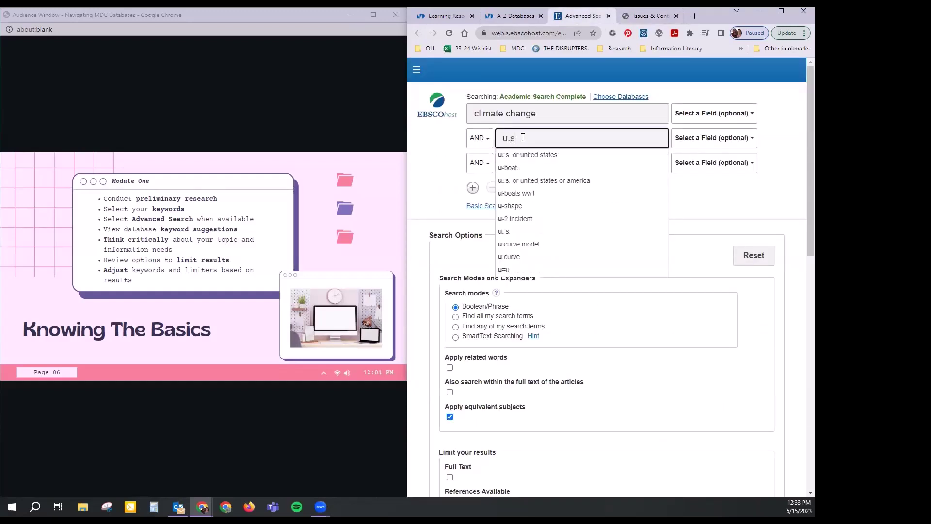
type(". di")
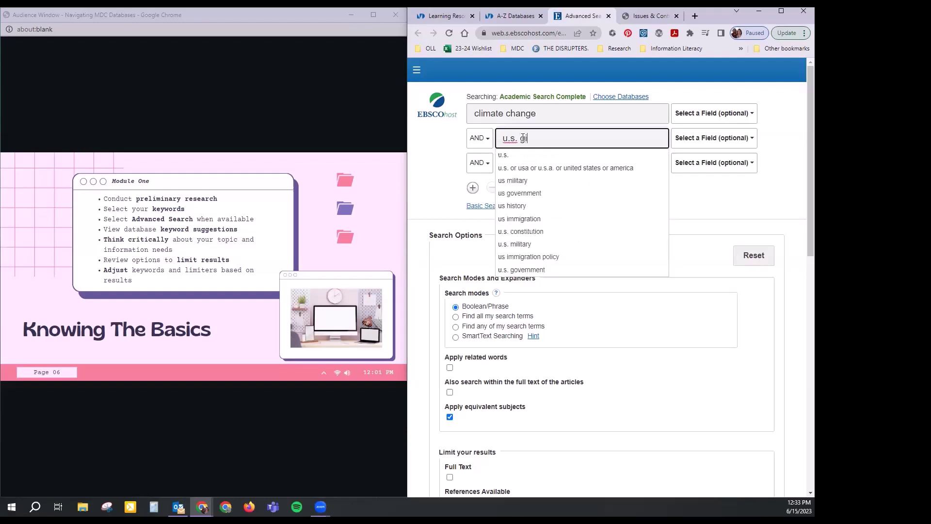
key("BackSpace")
key("BackSpace")
key("BackSpace")
key("BackSpace")
key("BackSpace")
type("s.")
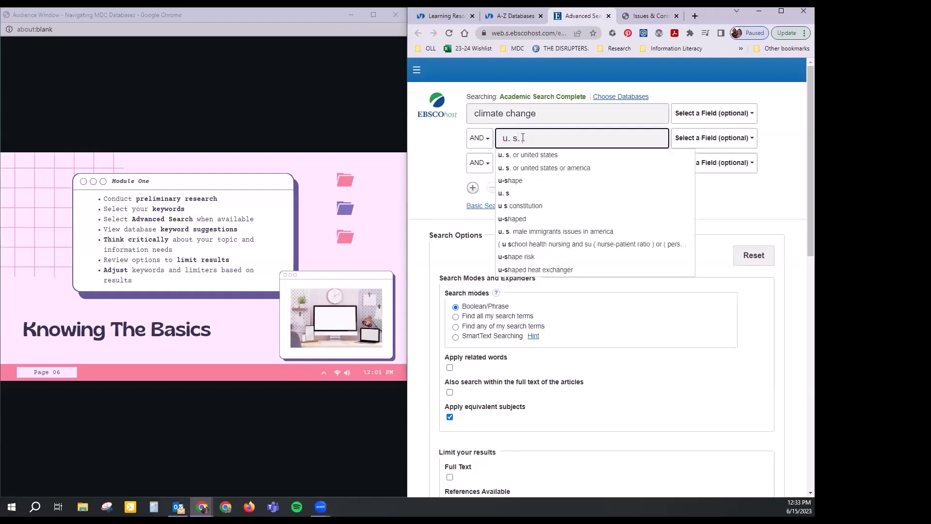
type(" gover")
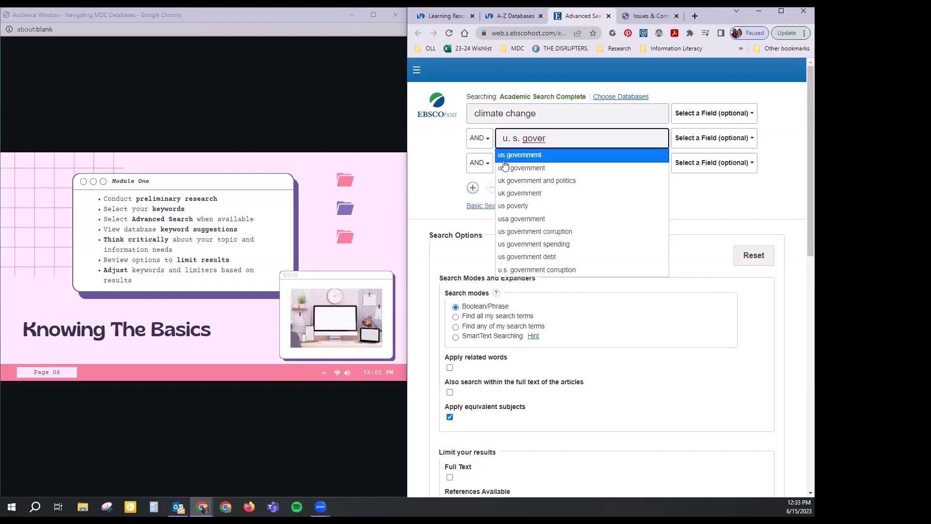
left_click(541, 170)
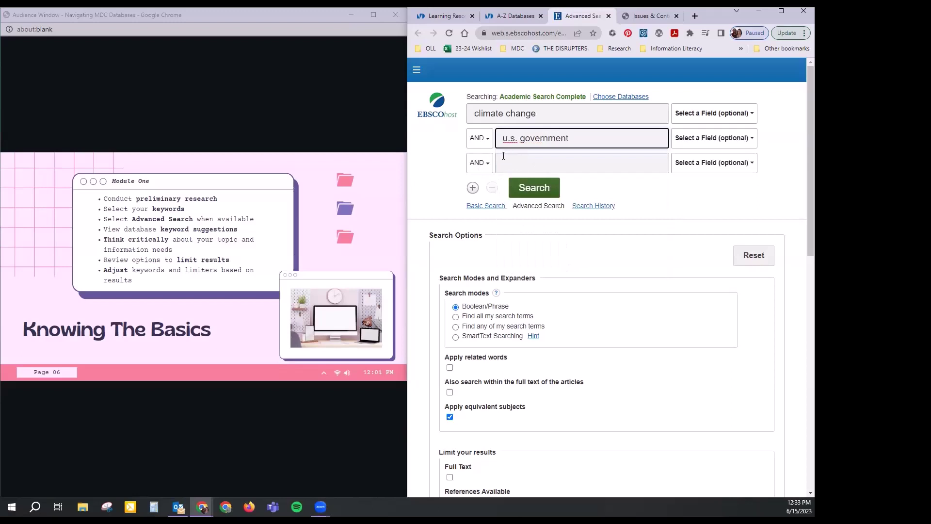
Step: Change the second search term to "united states government", spelling out the abbreviated country name
left_click_drag(516, 144, 507, 143)
key("BackSpace")
type("nited star")
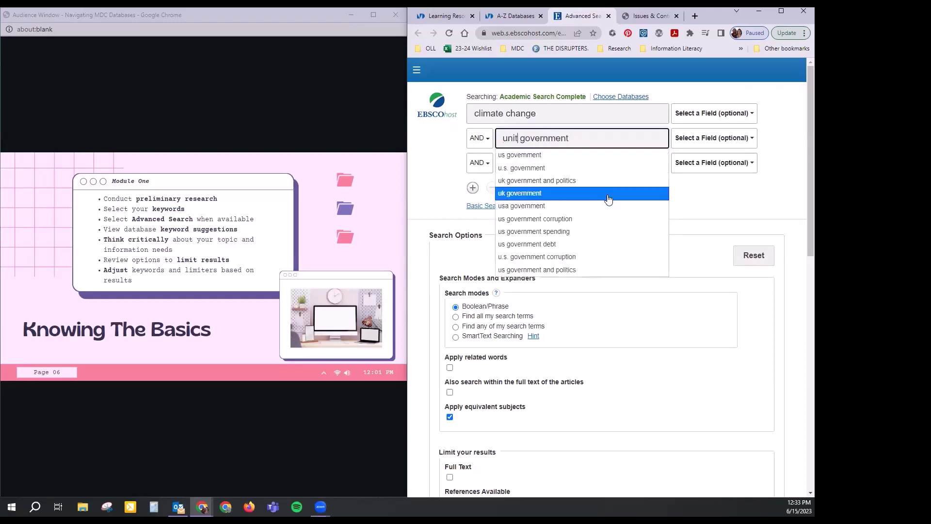
key("BackSpace")
type("tes")
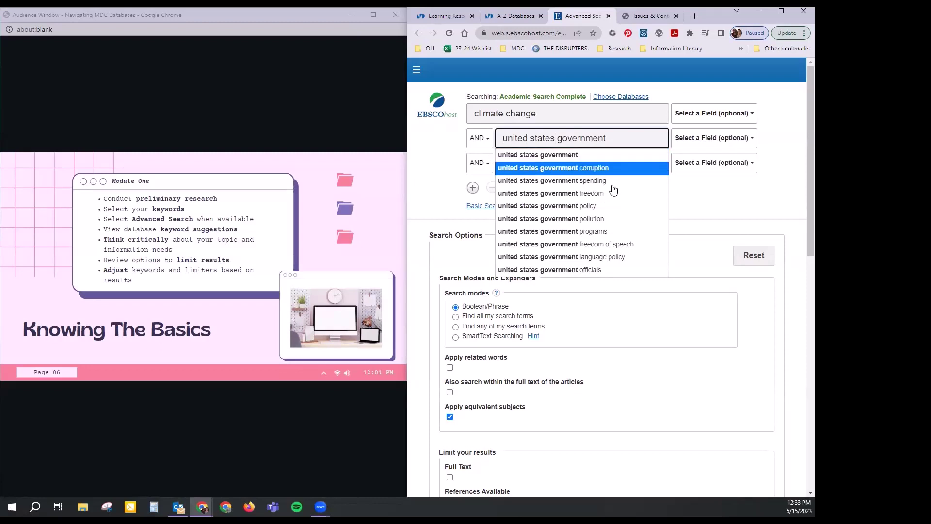
left_click(690, 202)
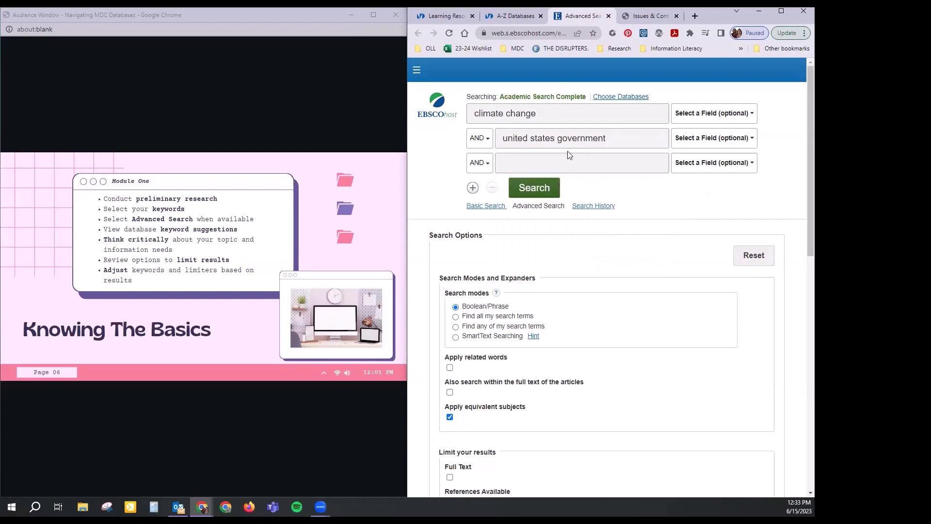
left_click(569, 160)
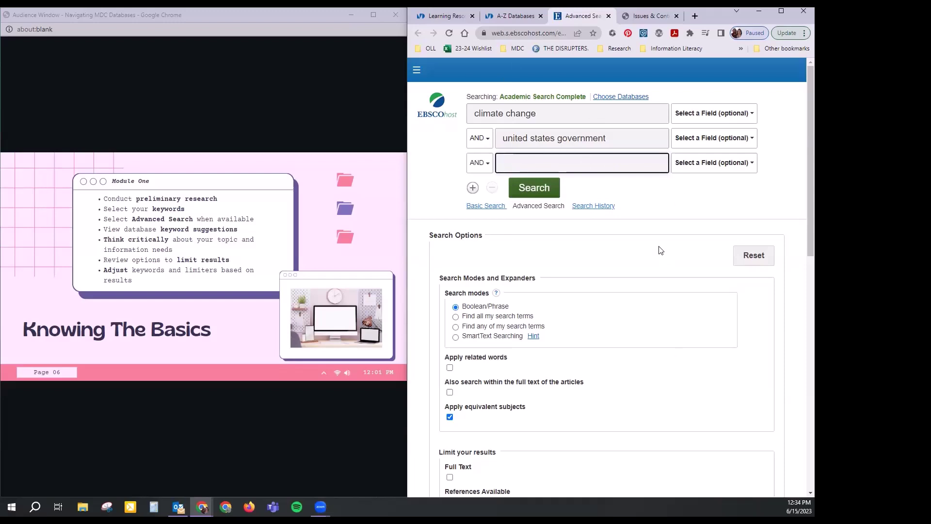
Step: Review the available limiters in the Limit your results section, including the start and end year of the Published Date
scroll(645, 291, "down", 2)
scroll(640, 301, "down", 2)
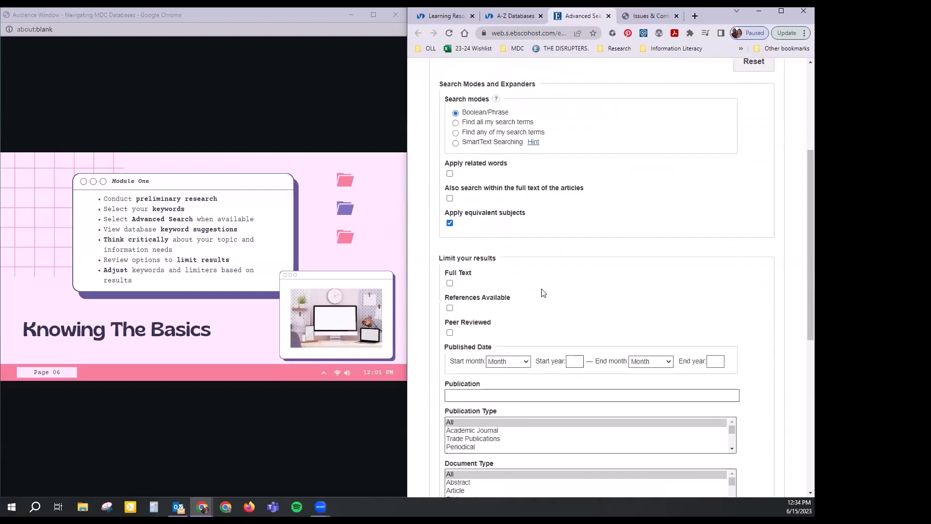
left_click_drag(496, 258, 438, 259)
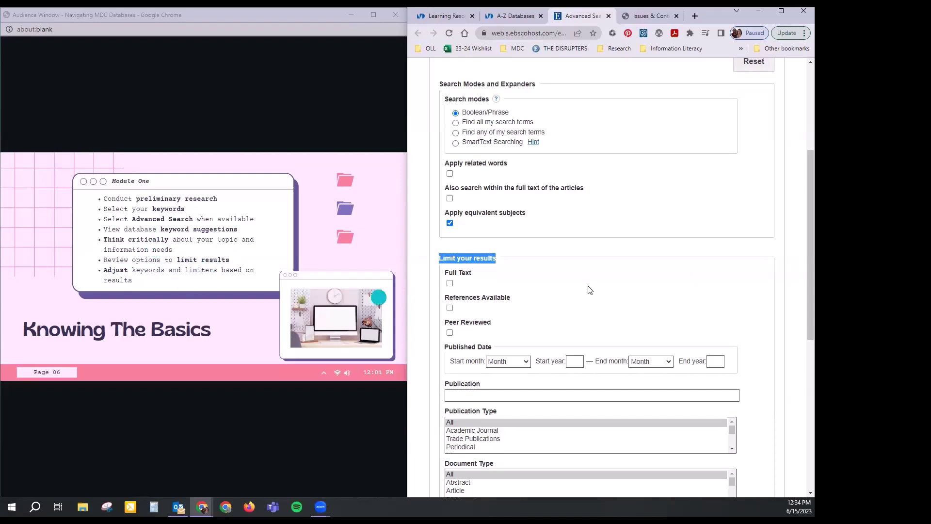
scroll(589, 290, "down", 2)
scroll(588, 290, "down", 1)
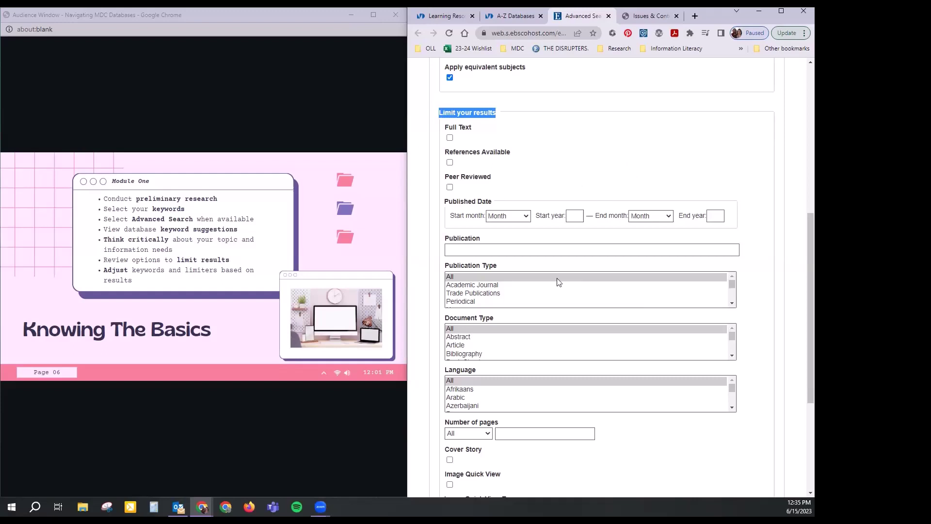
scroll(548, 209, "down", 1)
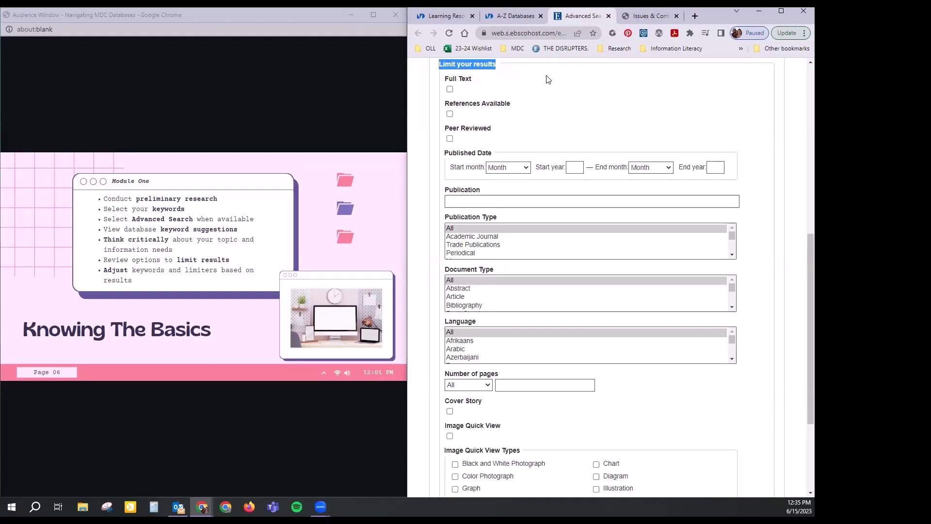
left_click(578, 167)
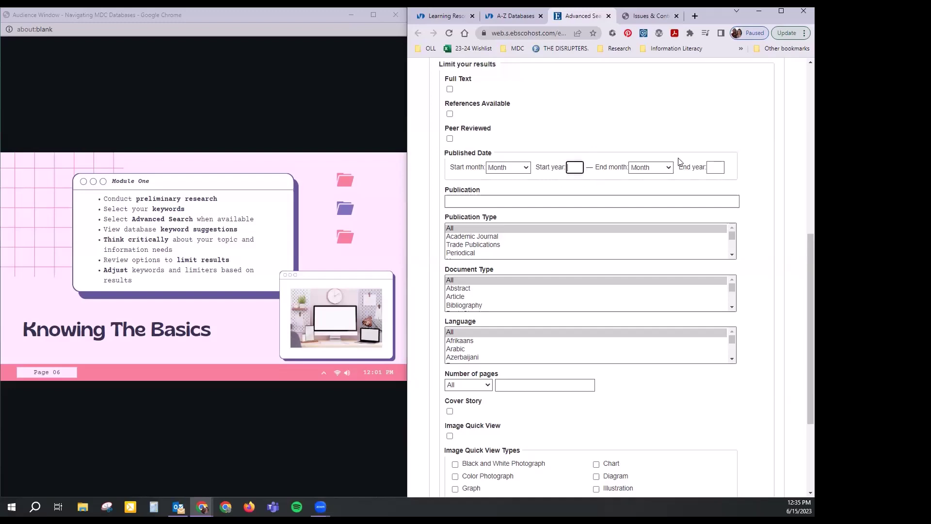
left_click(712, 167)
scroll(512, 183, "up", 1)
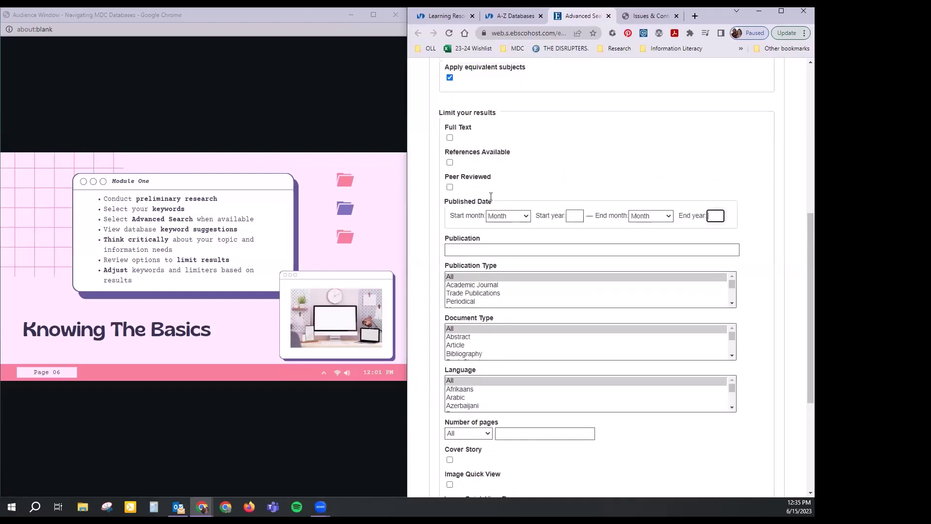
Step: Try out the Full Text and Peer Reviewed limiters and clear both again
left_click(450, 138)
left_click(450, 188)
left_click(450, 187)
left_click(450, 139)
Step: Run the search combining "climate change" AND "united states government" without limiters, and maximize the browser window
scroll(749, 382, "down", 3)
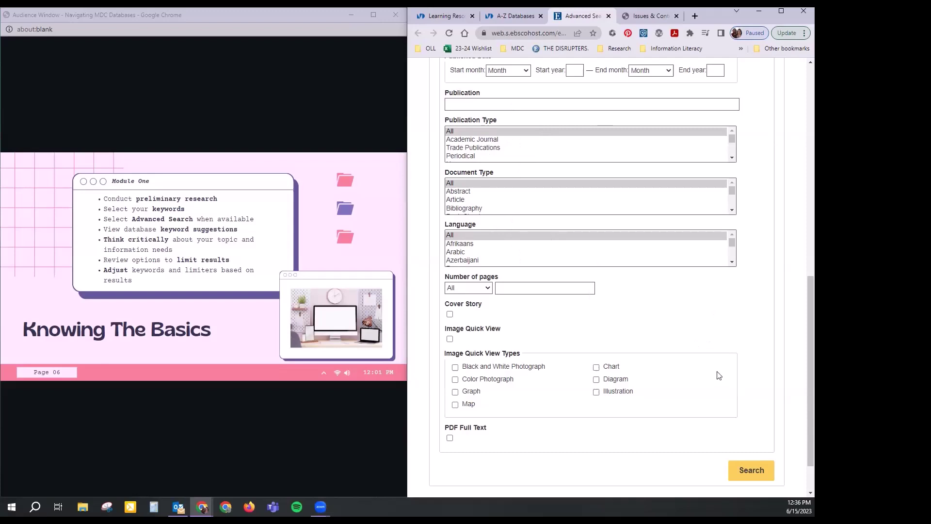
scroll(717, 367, "up", 2)
scroll(716, 367, "up", 3)
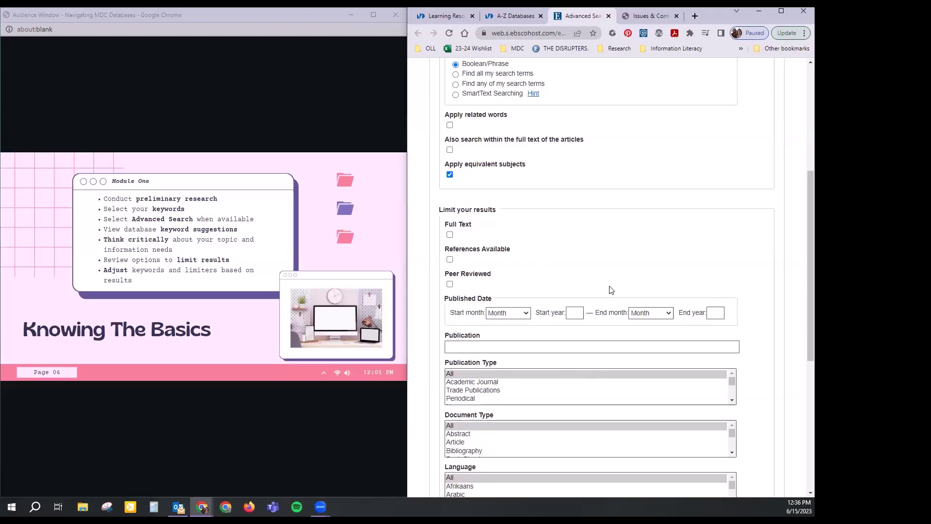
scroll(610, 290, "up", 5)
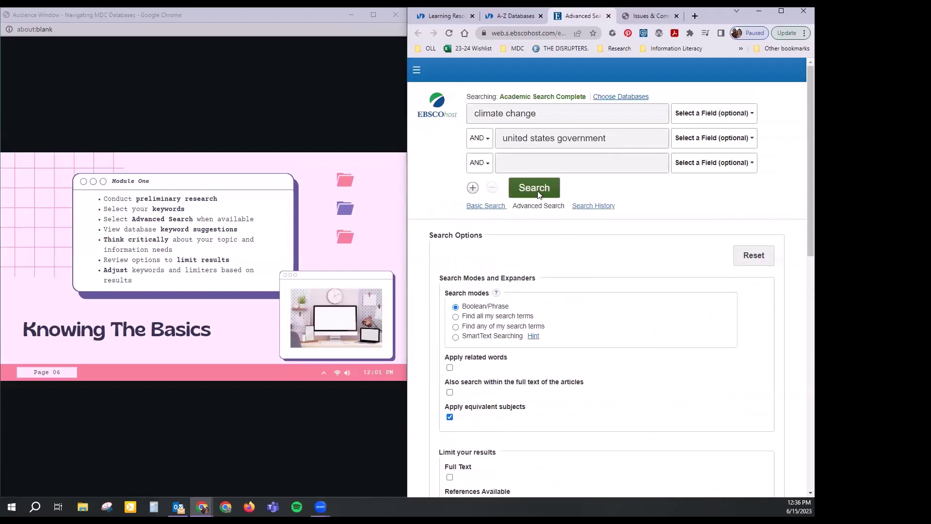
left_click(547, 196)
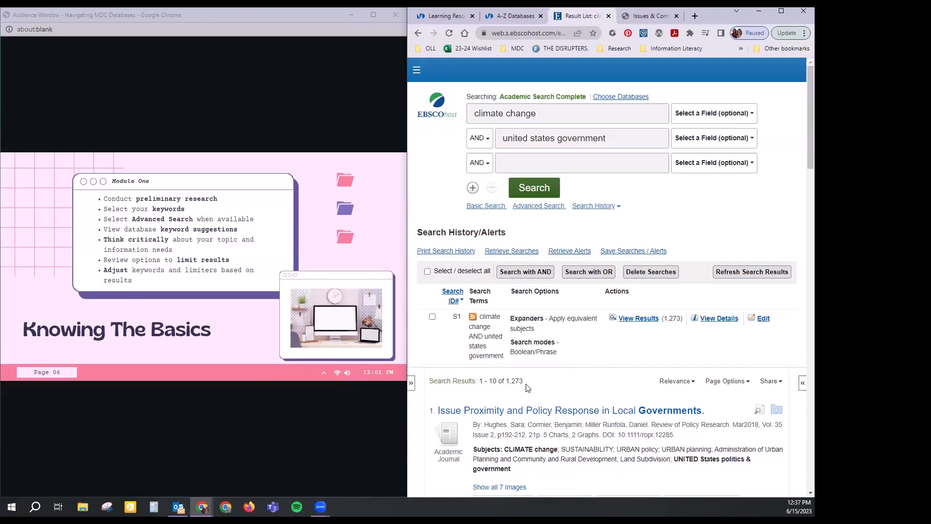
left_click_drag(529, 385, 506, 382)
left_click(783, 13)
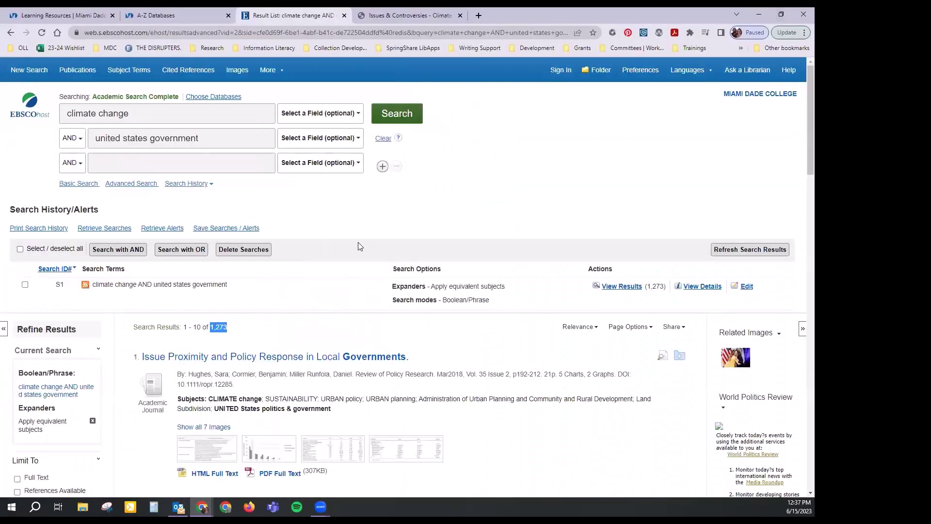
Step: Examine the total number of search results, the first articles listed and the options for refining the results
left_click(275, 335)
left_click(216, 164)
scroll(240, 282, "down", 2)
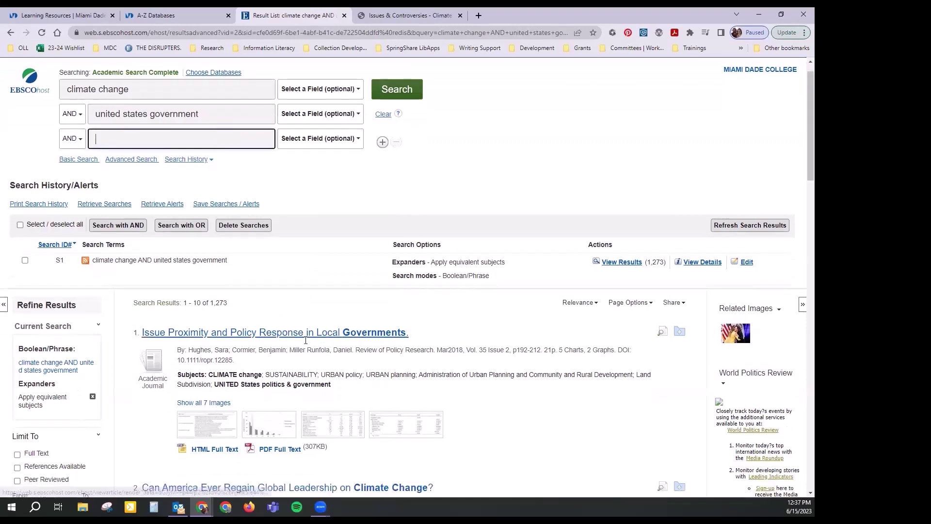
scroll(241, 281, "down", 1)
left_click_drag(238, 182, 212, 180)
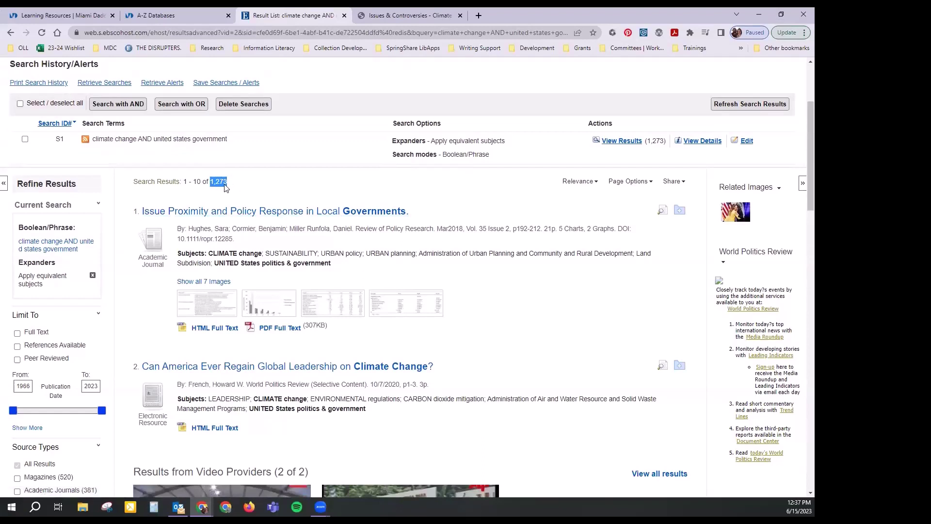
left_click(269, 185)
scroll(210, 362, "down", 1)
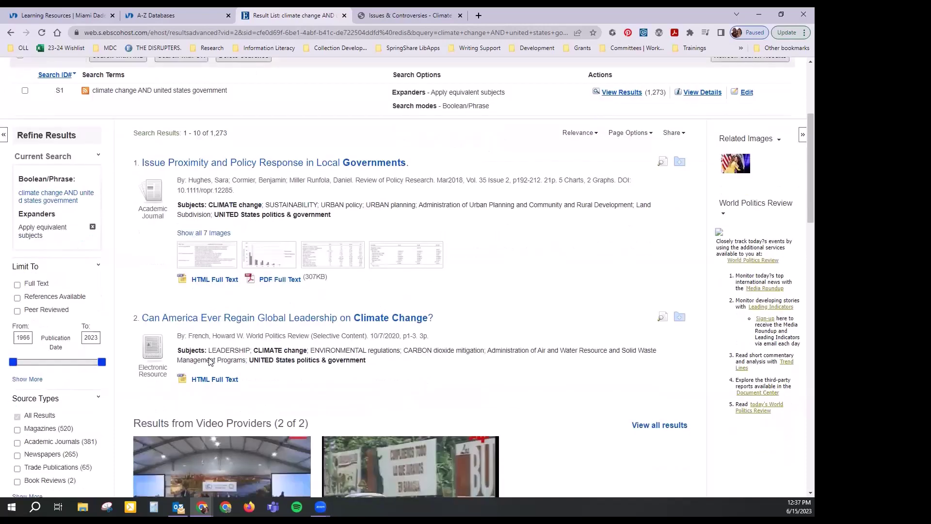
scroll(210, 362, "down", 1)
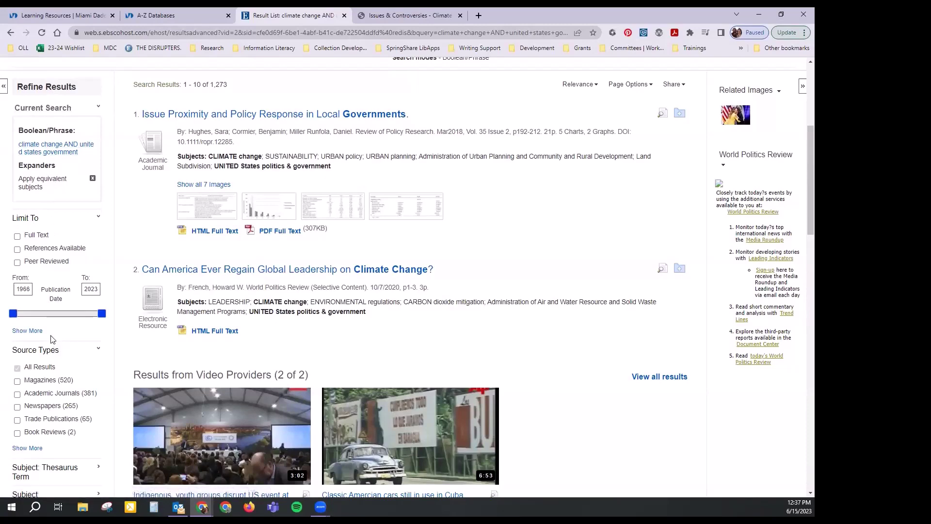
Step: Limit the search results to Full Text and check the updated results total
left_click(17, 237)
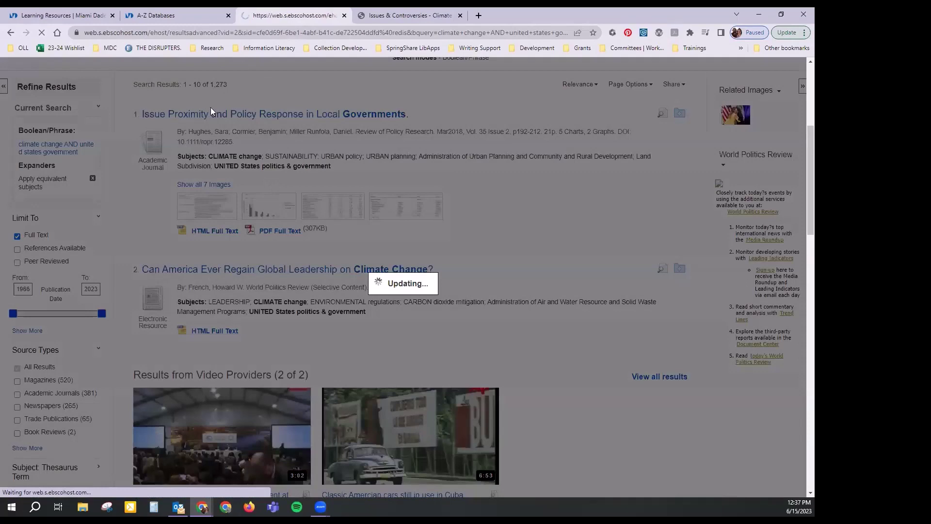
scroll(280, 344, "down", 5)
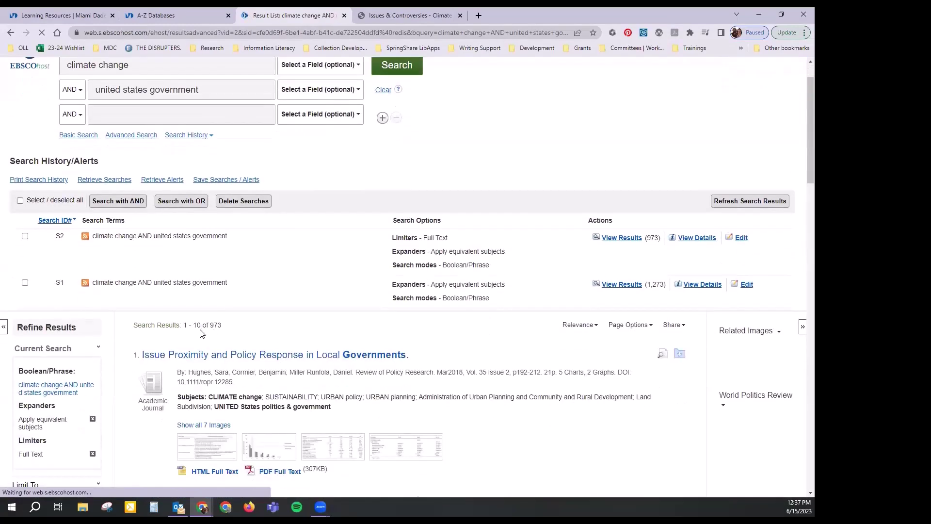
left_click_drag(222, 100, 210, 99)
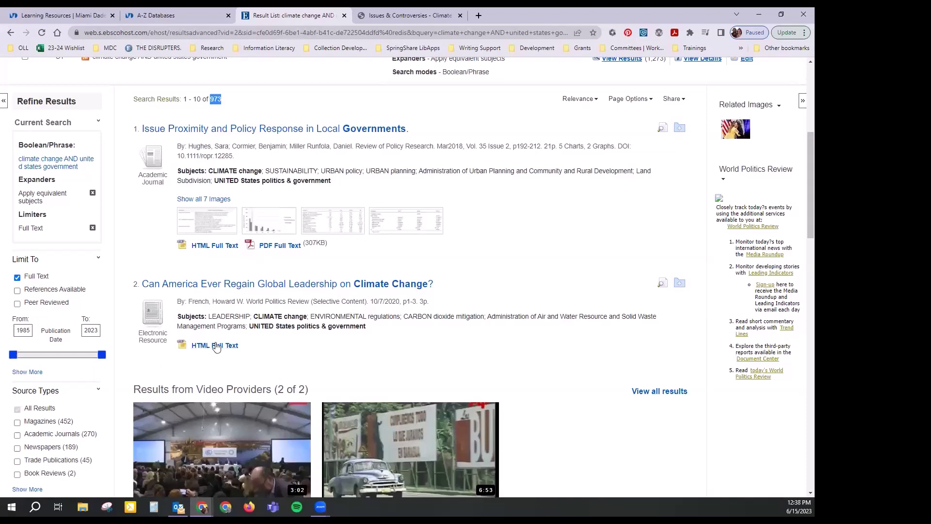
Step: Set the publication date range to start from 2017, and look over the refined results and search history
double_click(31, 331)
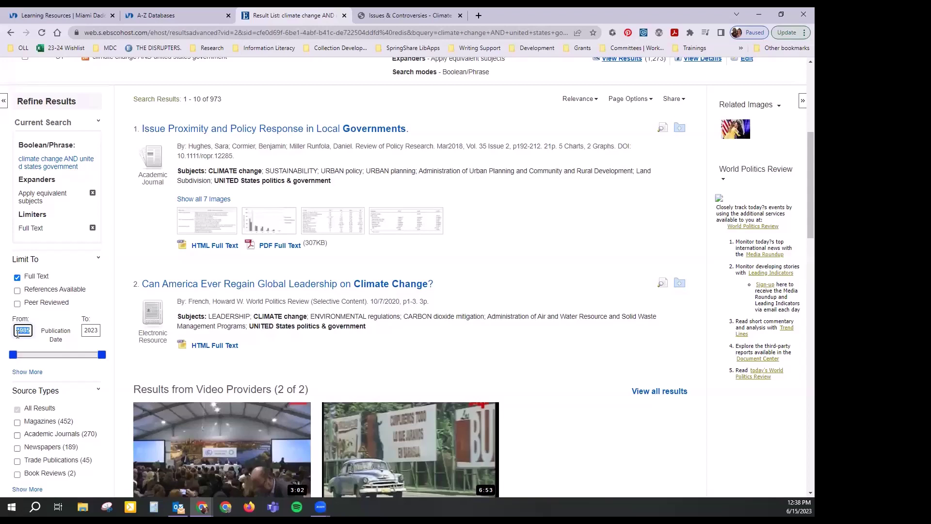
type("2017")
key("Return")
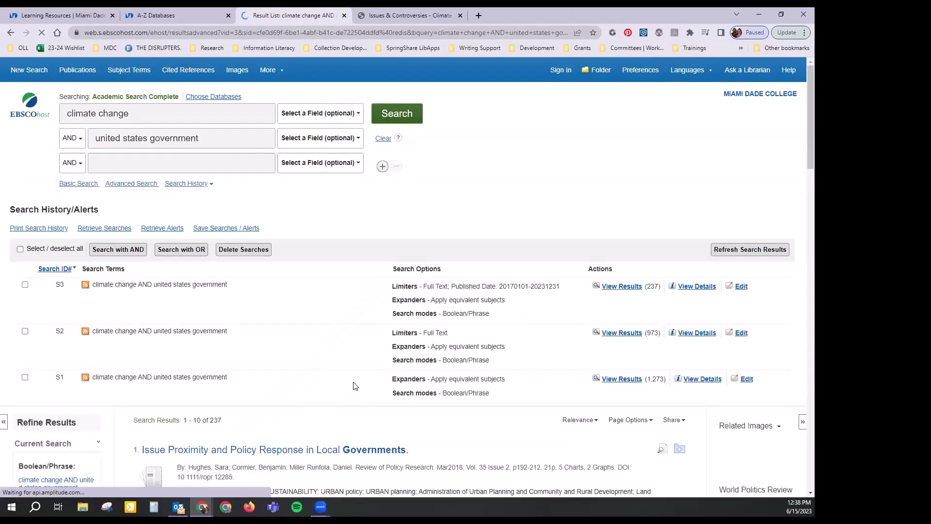
left_click_drag(228, 425, 207, 420)
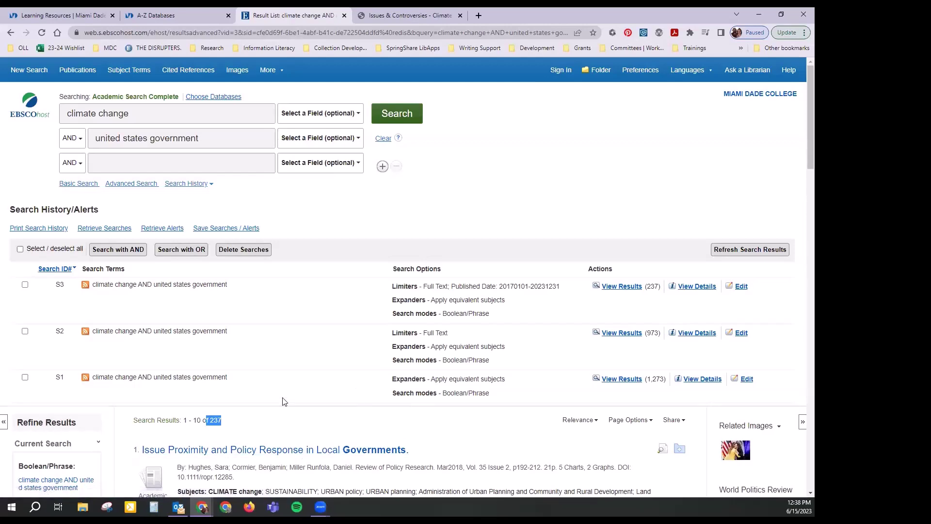
scroll(282, 401, "down", 3)
scroll(282, 401, "down", 2)
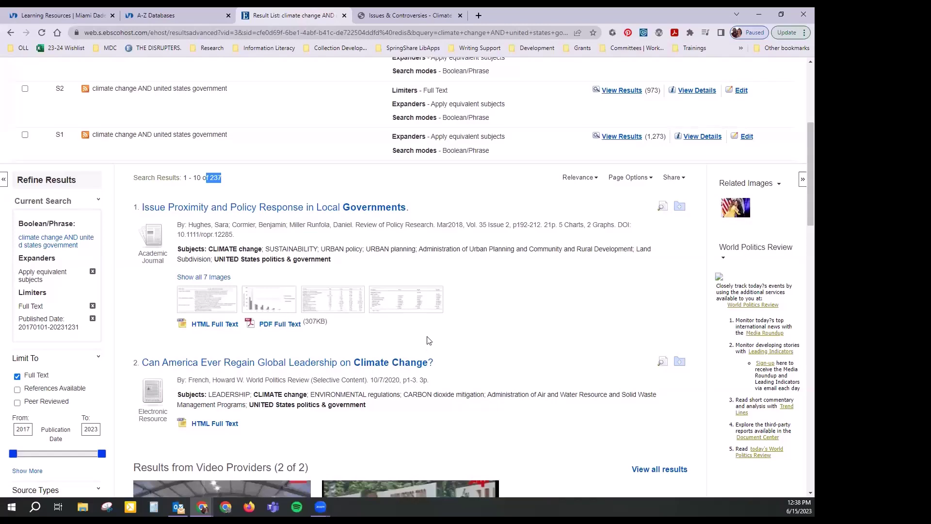
scroll(429, 340, "up", 4)
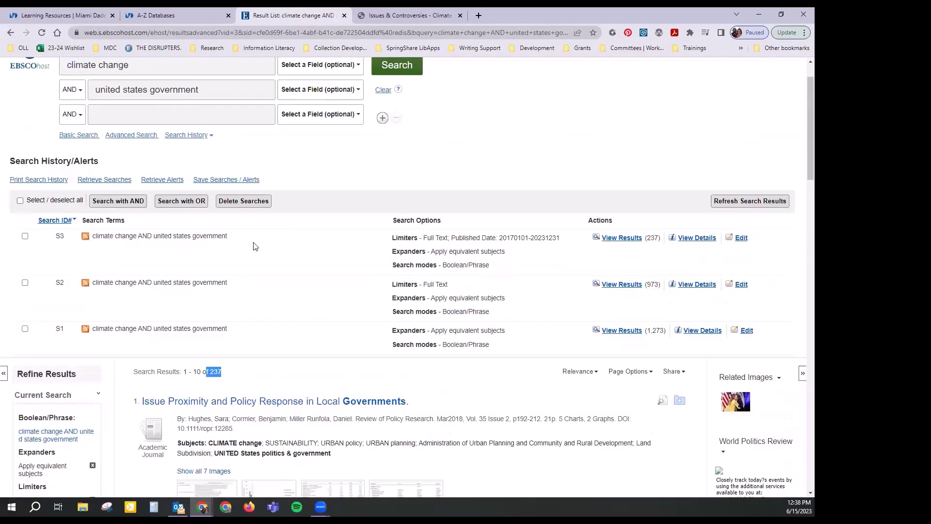
scroll(305, 306, "down", 4)
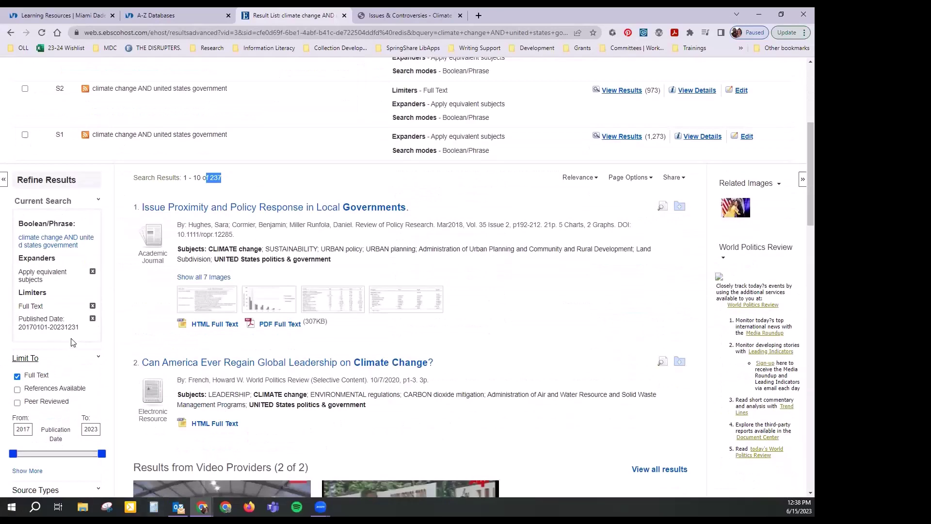
Step: Examine the full-text results published since 2017, noting the types of sources listed and the source type filters
scroll(65, 278, "down", 1)
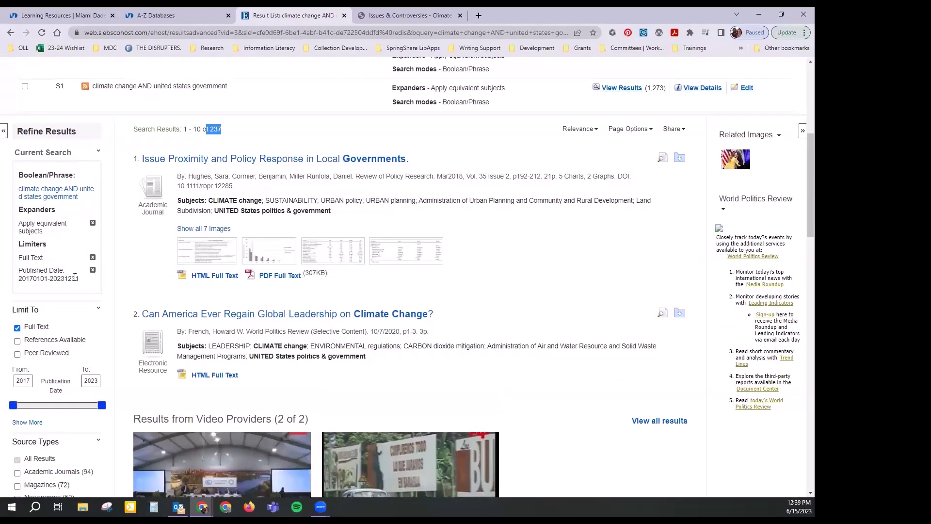
scroll(28, 301, "down", 2)
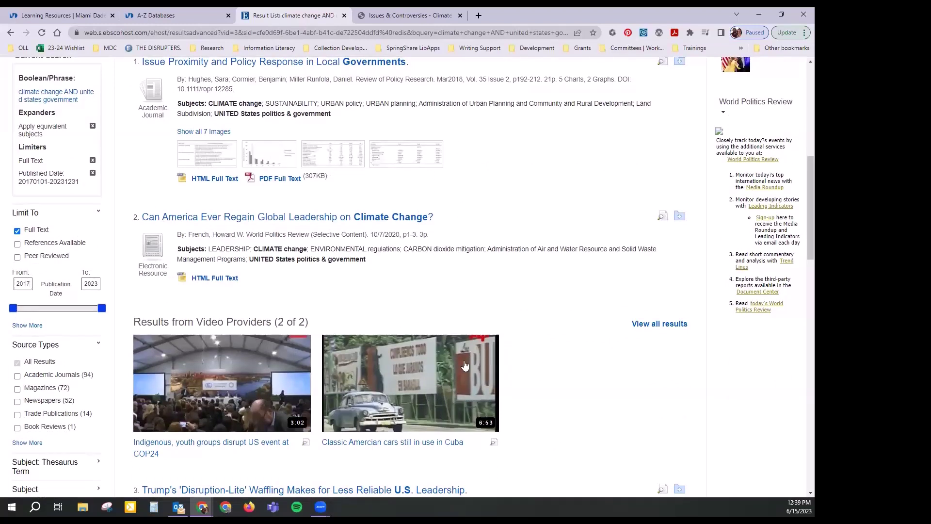
scroll(211, 162, "up", 3)
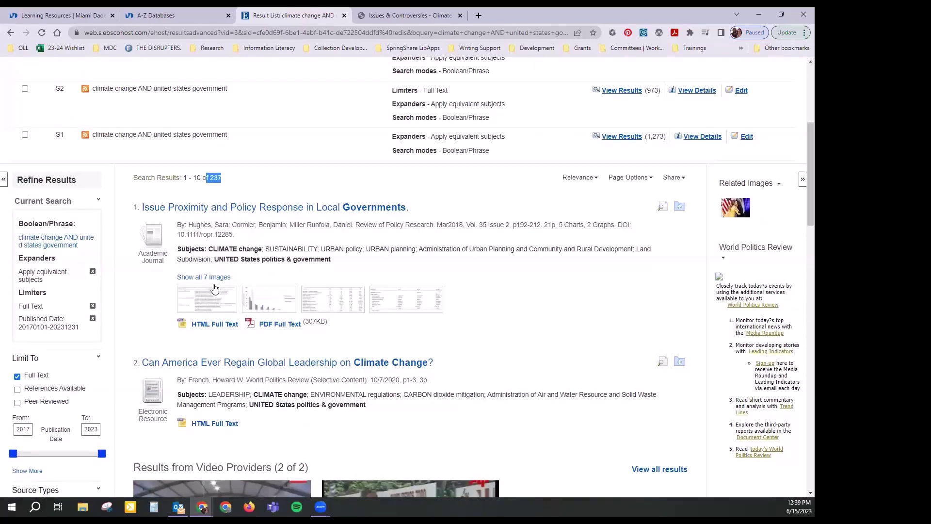
scroll(164, 283, "down", 3)
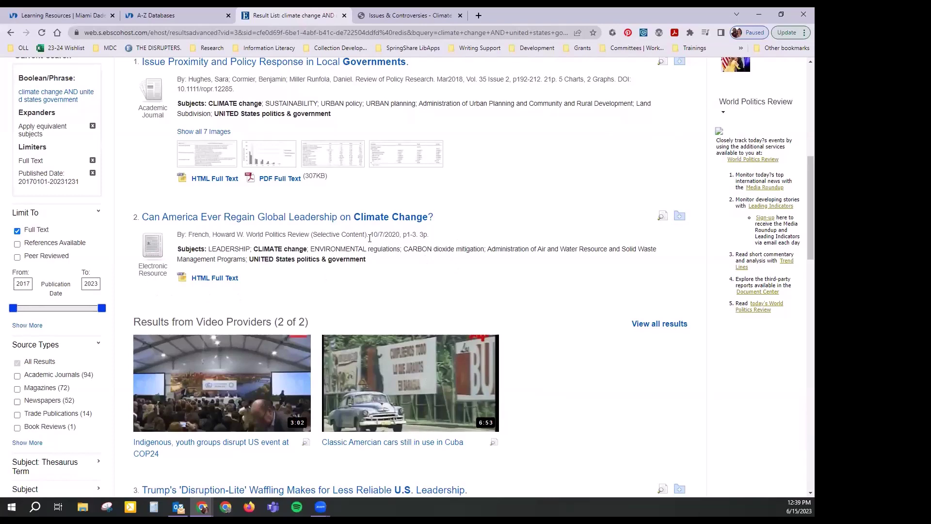
scroll(231, 269, "down", 4)
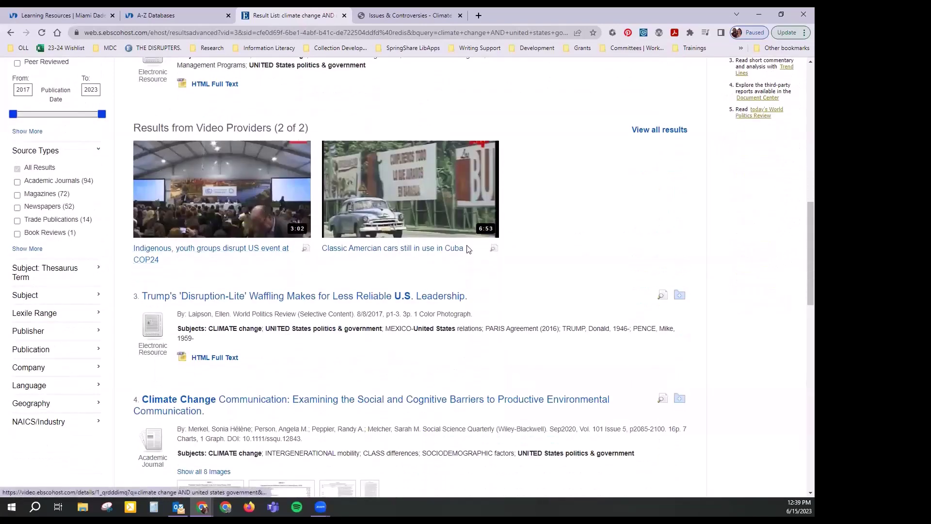
scroll(359, 315, "down", 6)
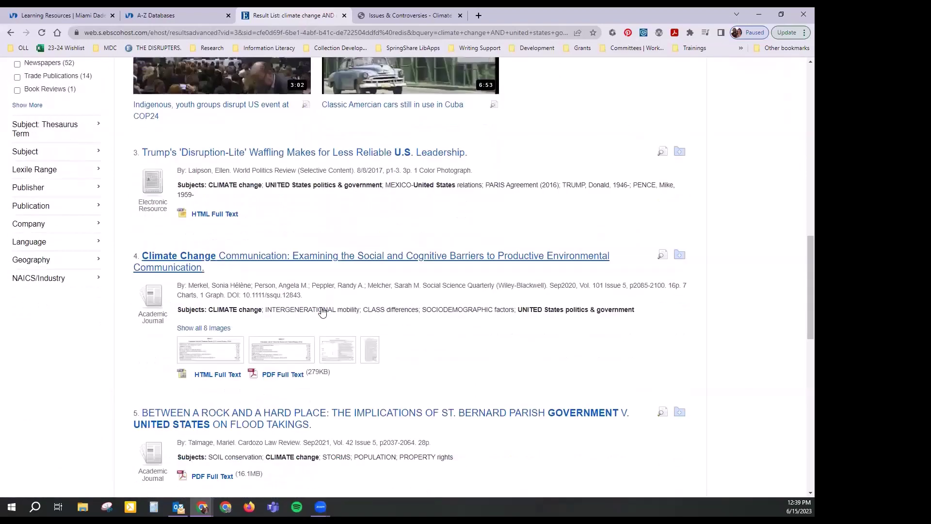
scroll(202, 325, "down", 2)
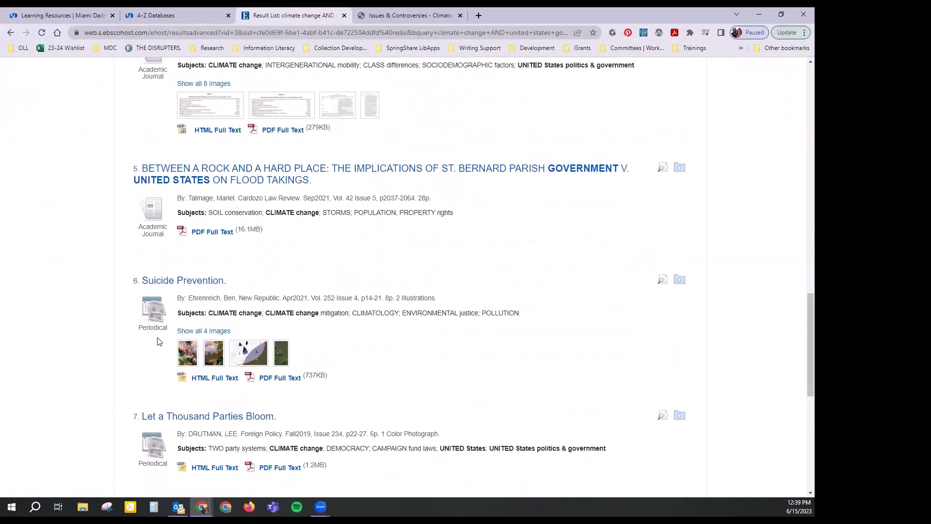
right_click(148, 342)
left_click(101, 344)
scroll(102, 345, "down", 5)
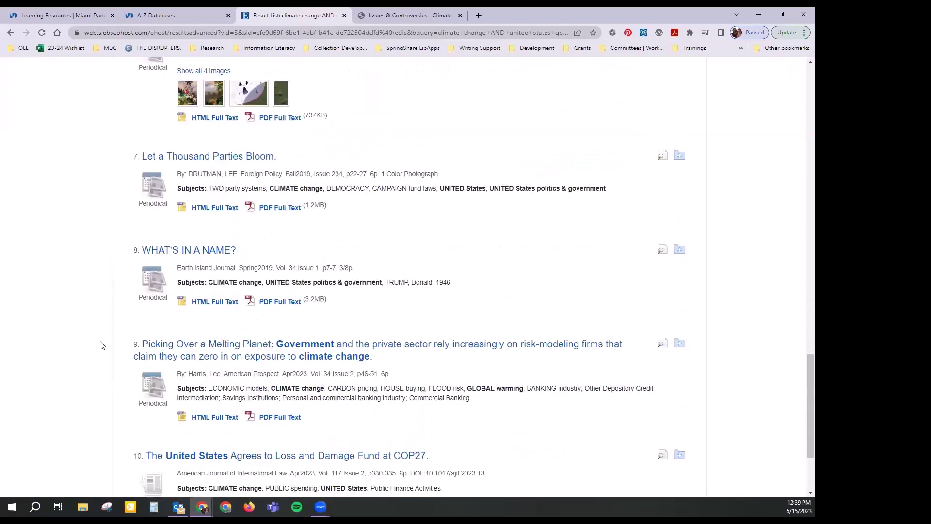
scroll(102, 345, "down", 3)
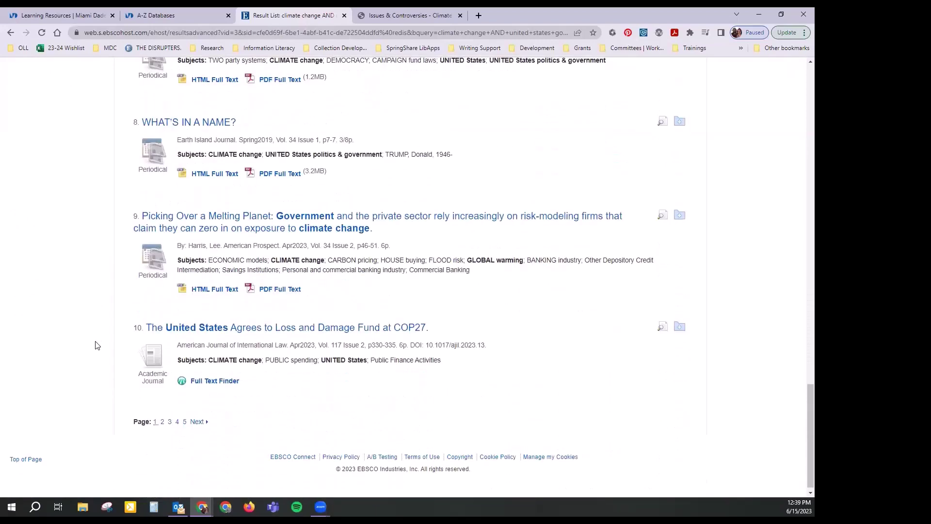
scroll(97, 346, "up", 8)
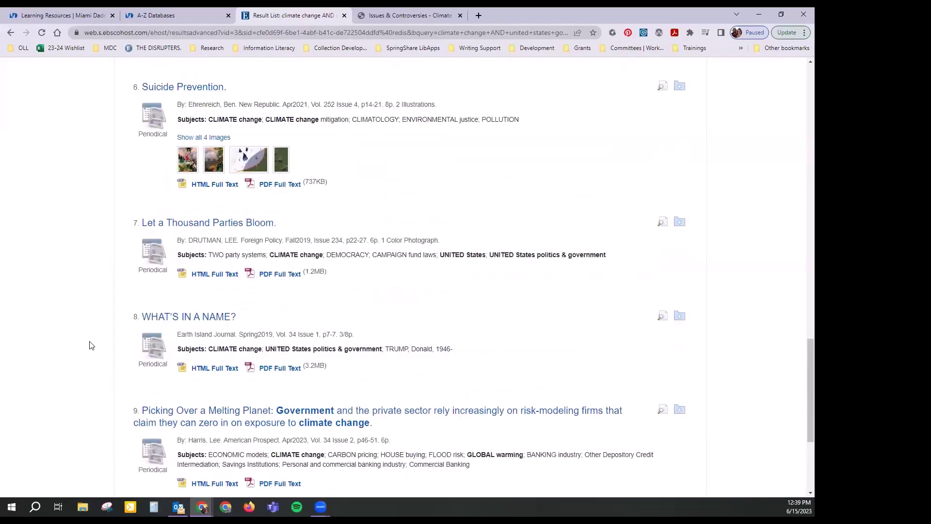
scroll(91, 346, "up", 5)
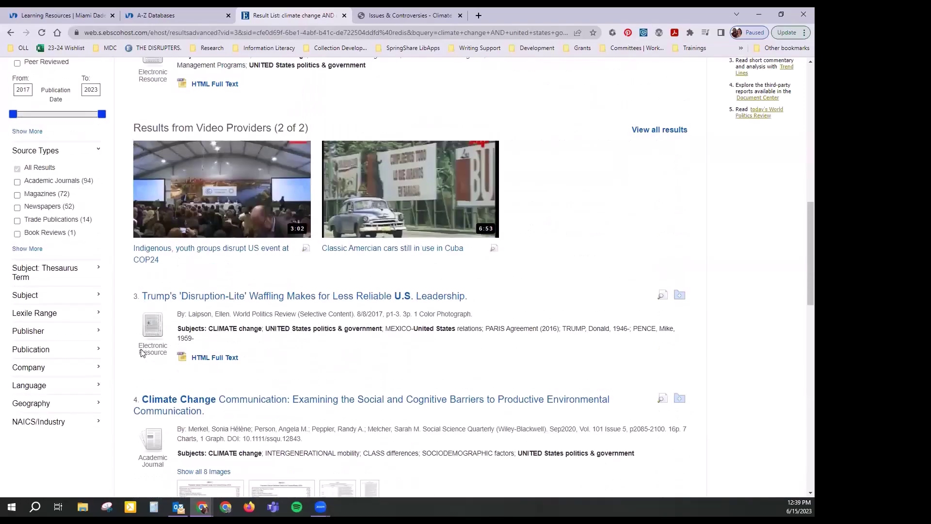
scroll(107, 291, "up", 5)
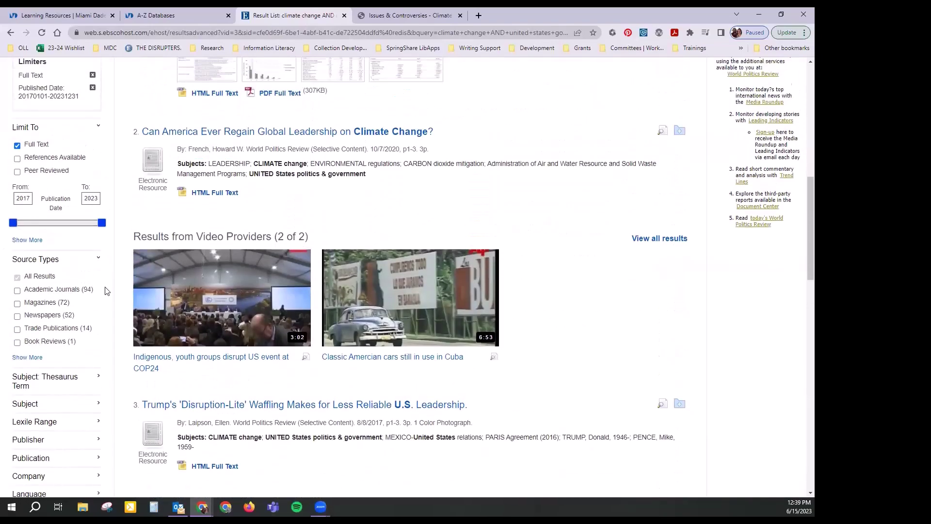
Step: Limit the search results to Peer Reviewed and look over the articles and source types listed
left_click(17, 354)
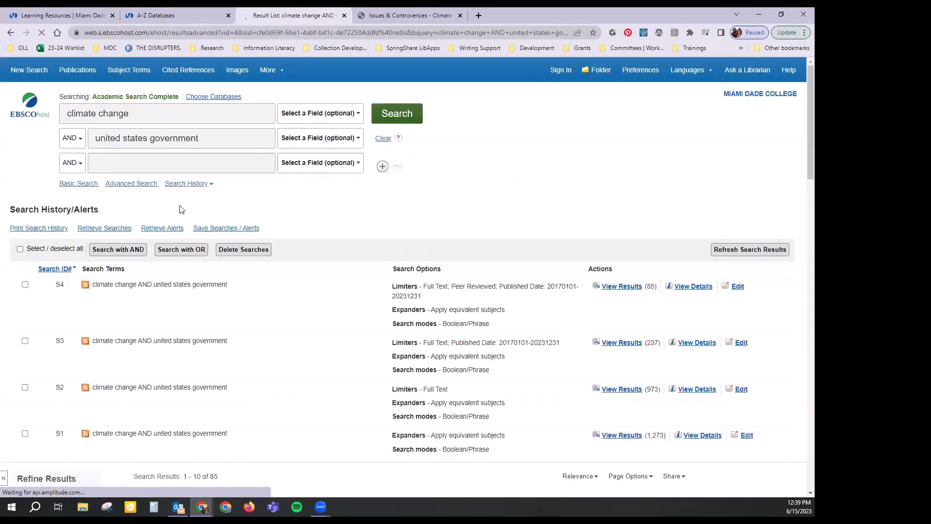
scroll(187, 319, "down", 5)
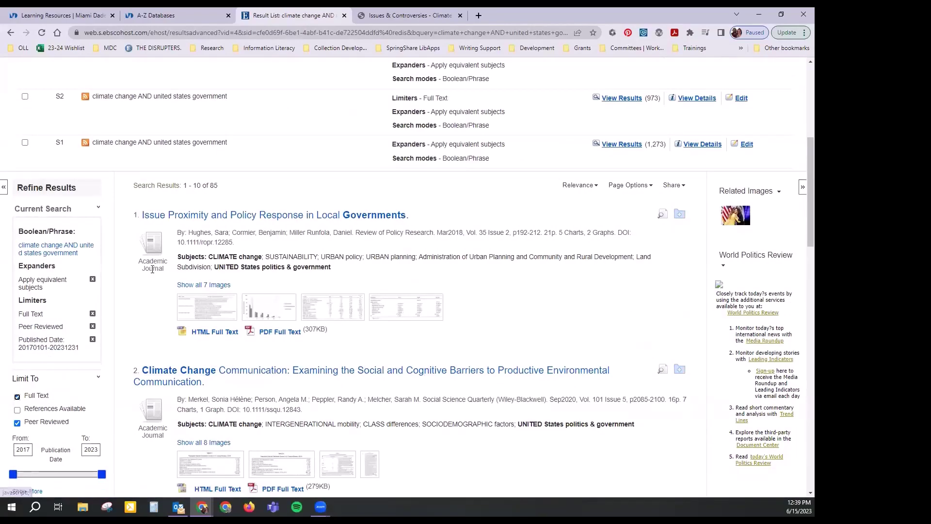
scroll(150, 424, "down", 5)
scroll(144, 443, "down", 10)
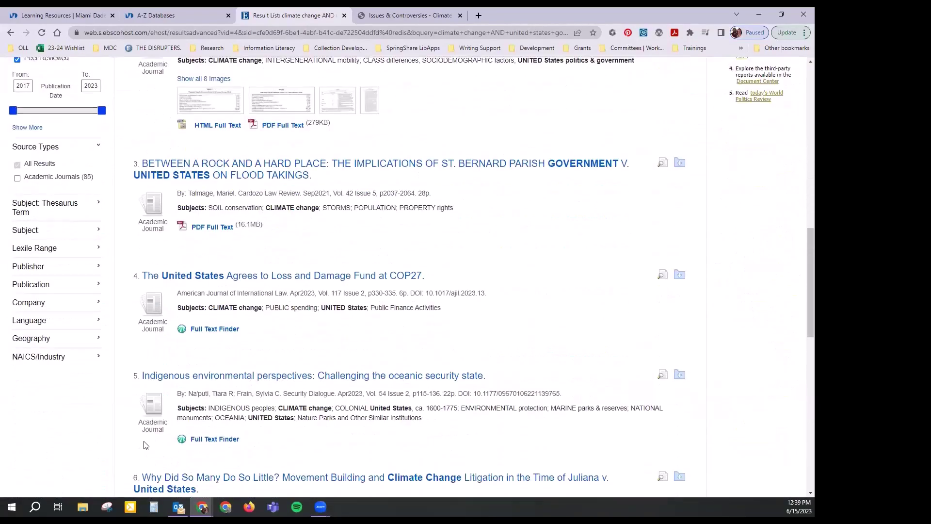
scroll(144, 444, "down", 5)
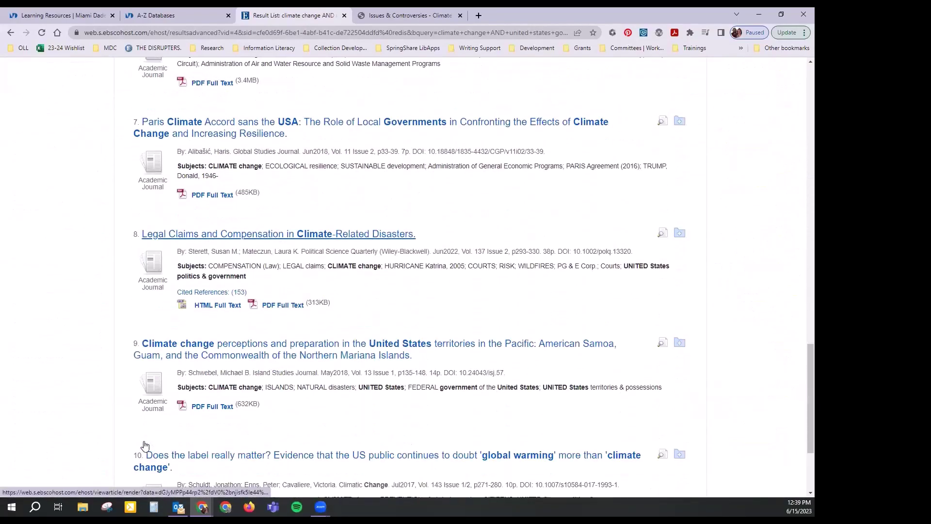
scroll(135, 432, "up", 8)
scroll(103, 370, "up", 15)
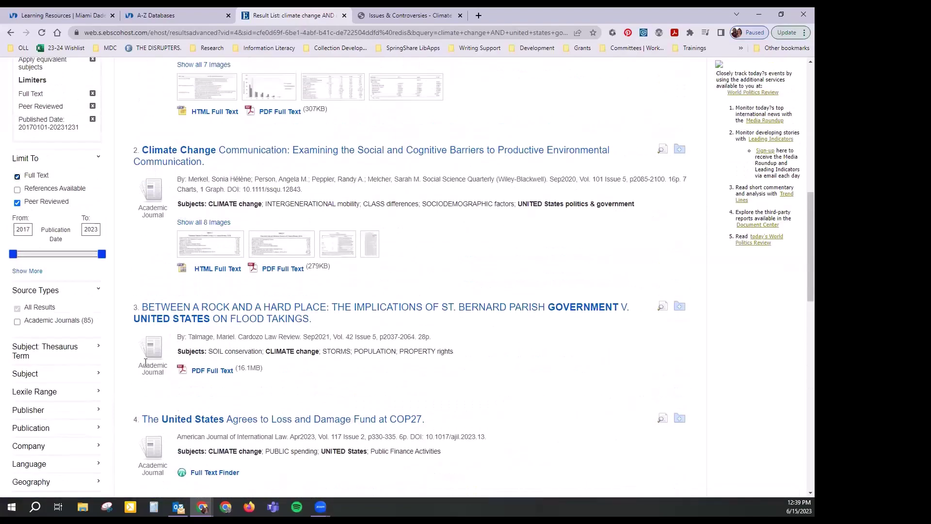
scroll(101, 380, "down", 5)
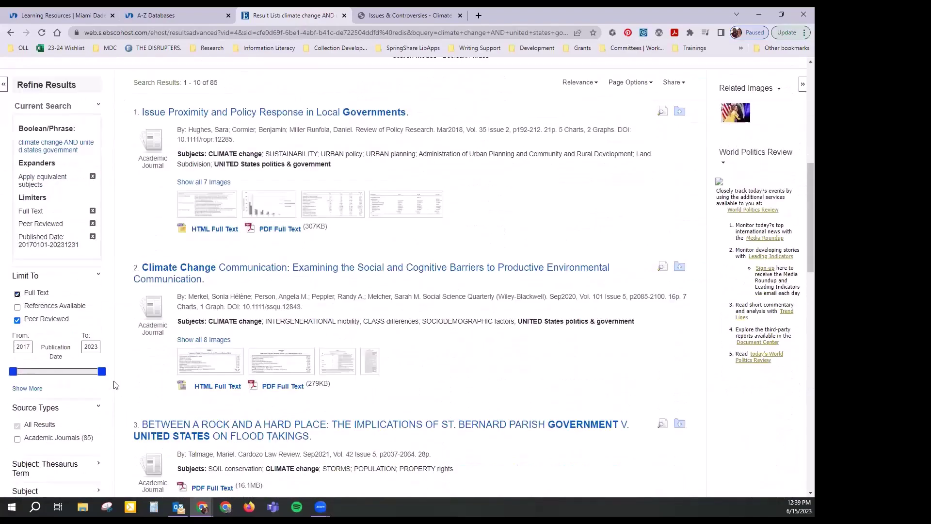
Step: Remove the Peer Reviewed limiter from the current search and check the updated results total
left_click(93, 225)
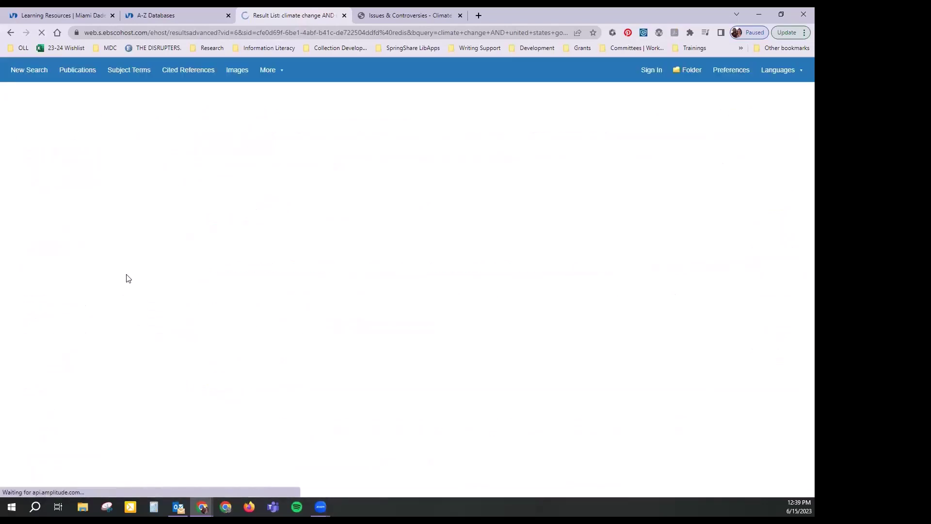
scroll(297, 322, "down", 5)
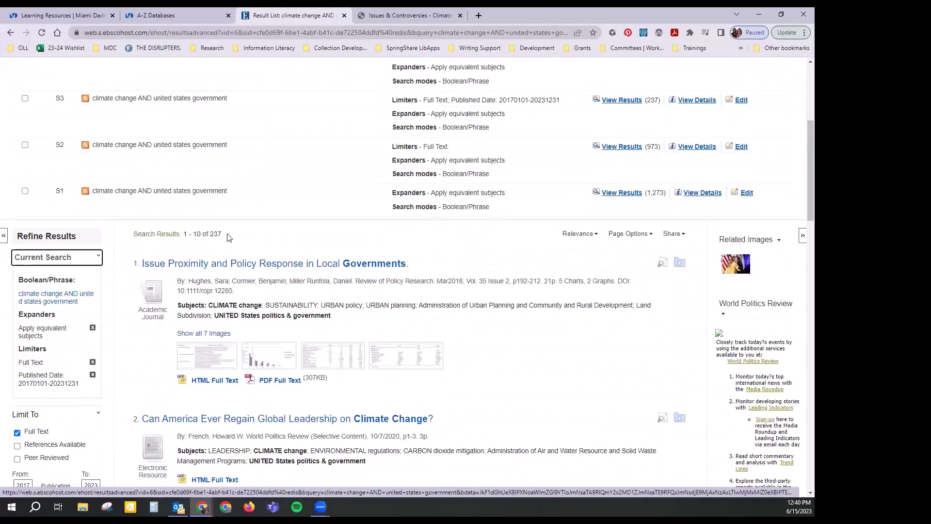
left_click_drag(229, 237, 206, 235)
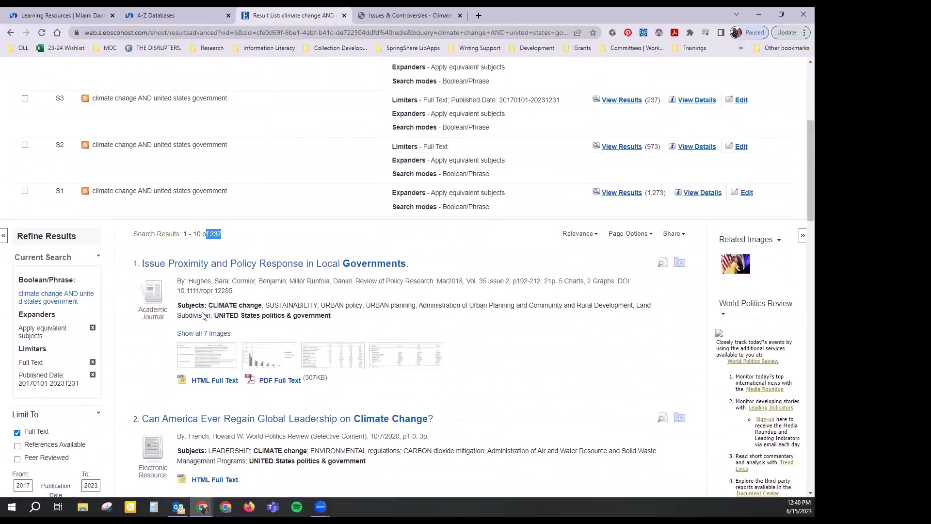
scroll(507, 359, "down", 4)
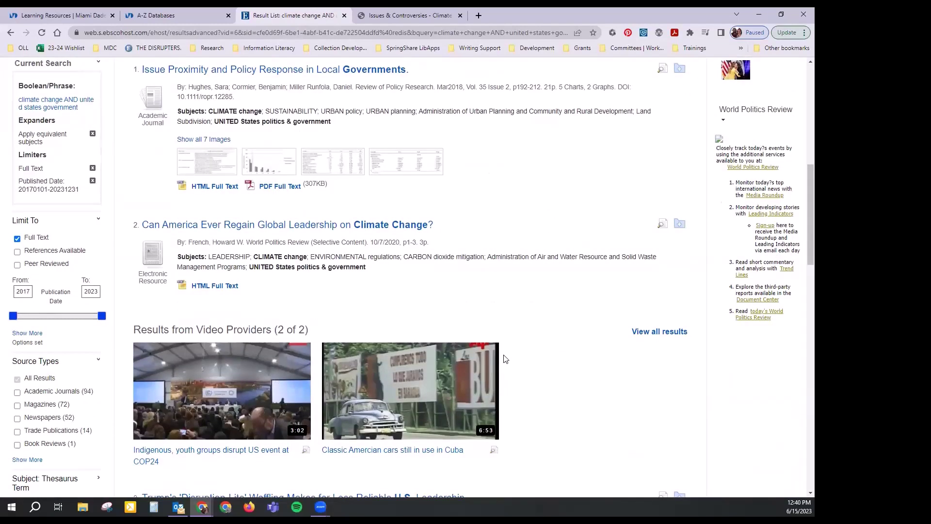
scroll(505, 359, "up", 4)
scroll(502, 358, "up", 1)
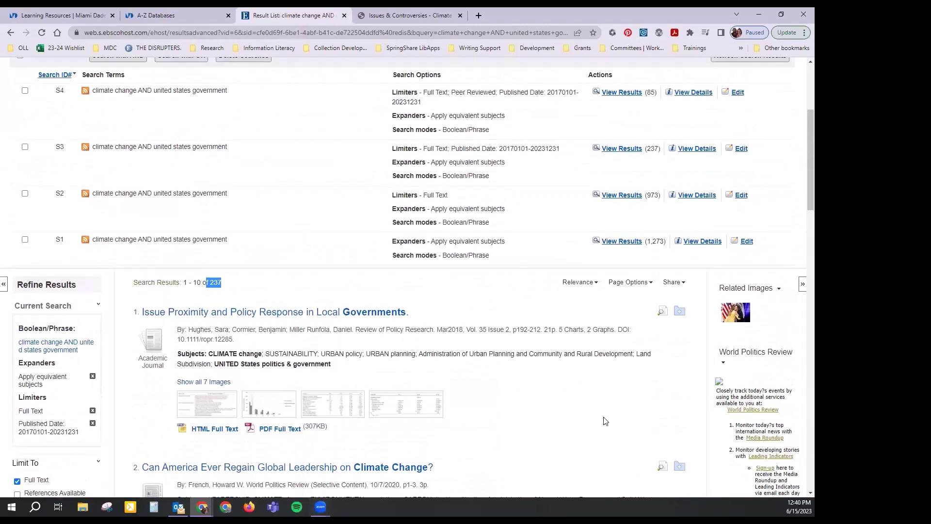
Step: Add the suggested term "laws or policy or legislation" with AND, run the search, and check the updated results total
scroll(217, 191, "up", 4)
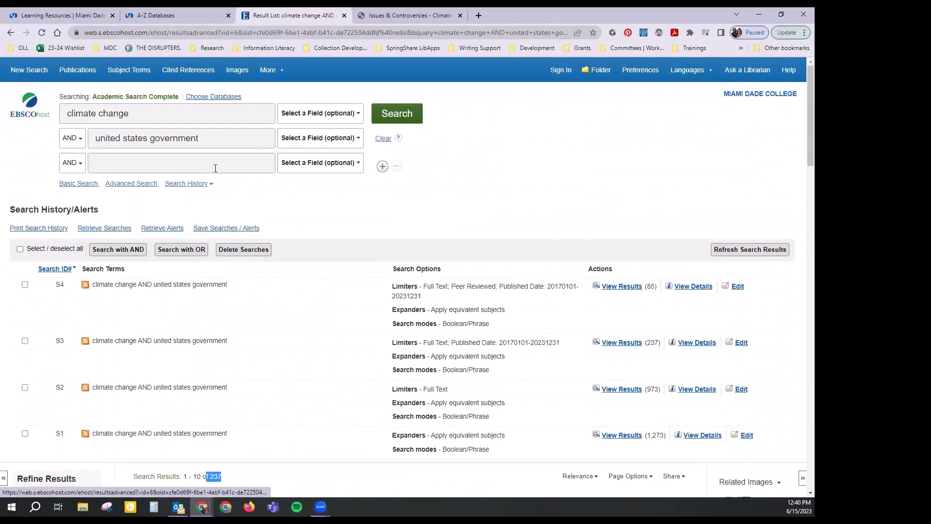
left_click(215, 168)
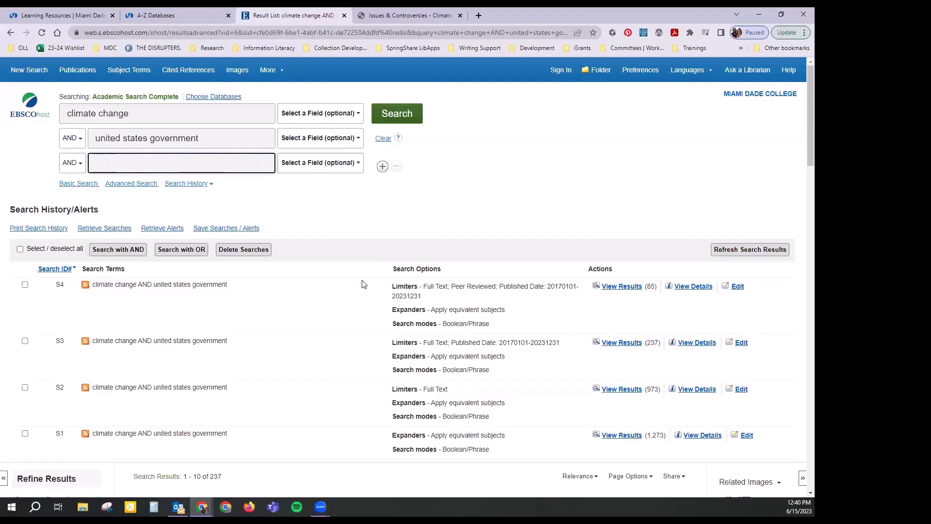
type("laws")
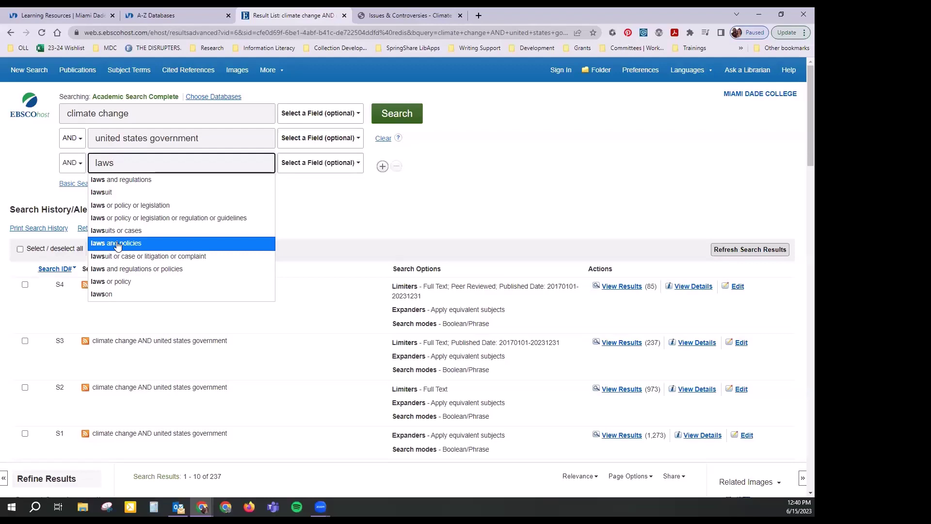
left_click(154, 207)
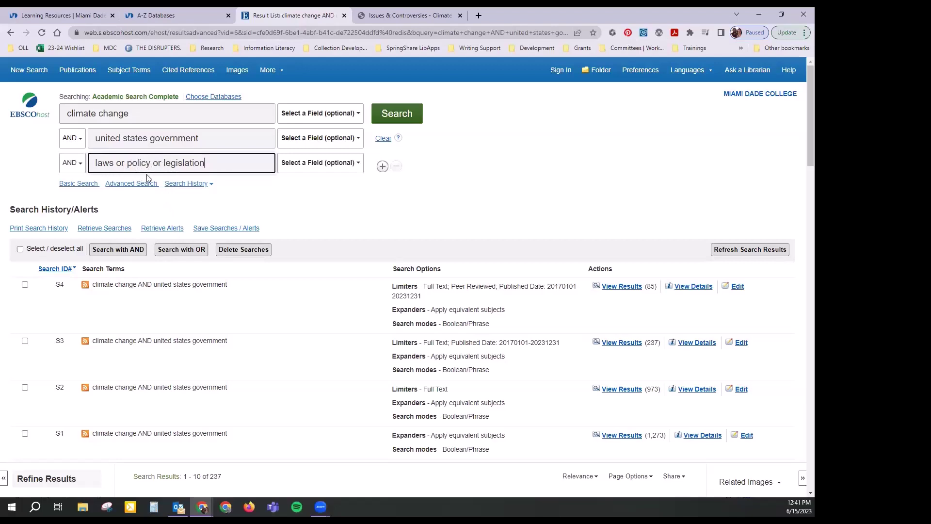
left_click(420, 121)
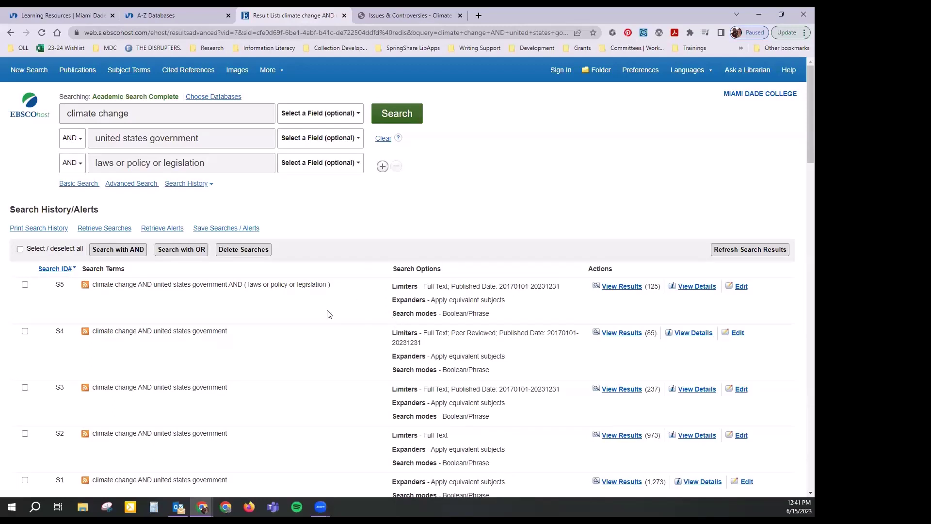
scroll(330, 323, "down", 1)
scroll(332, 325, "down", 5)
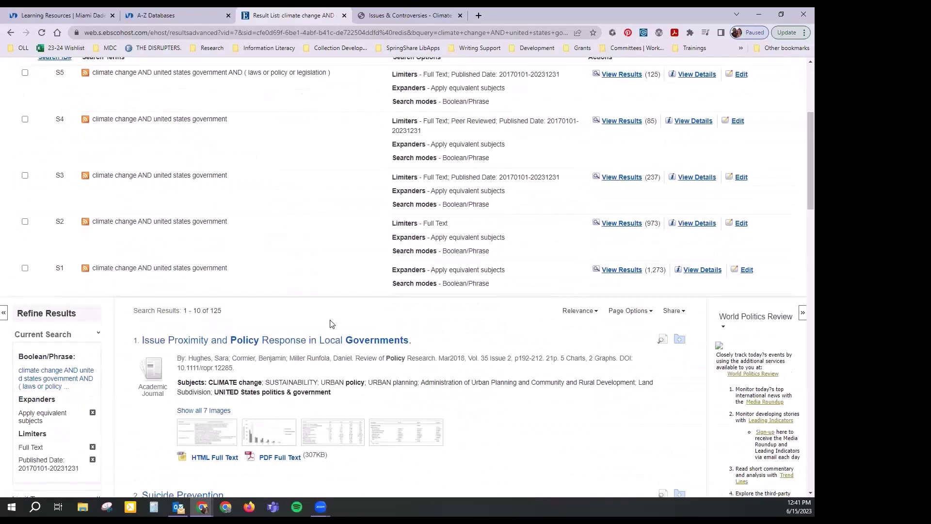
scroll(258, 231, "up", 5)
scroll(216, 197, "up", 1)
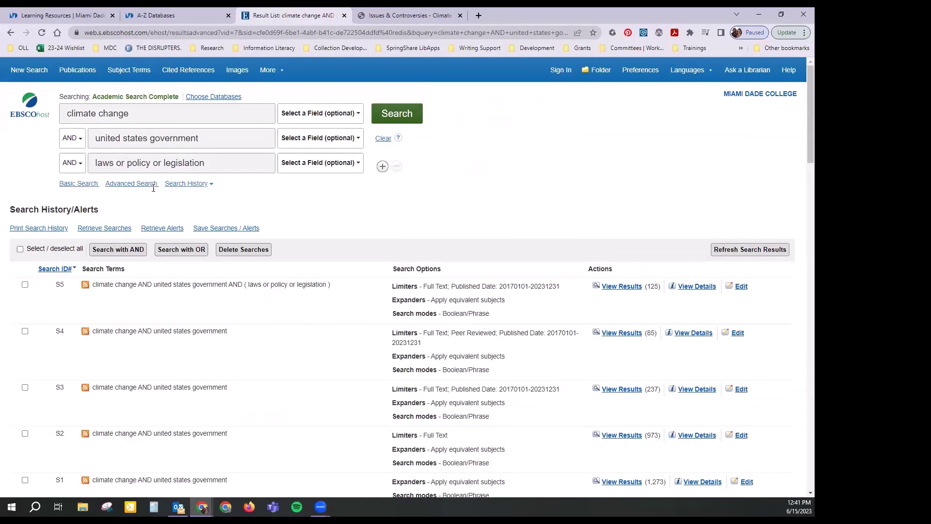
scroll(339, 432, "down", 5)
left_click_drag(225, 281, 211, 280)
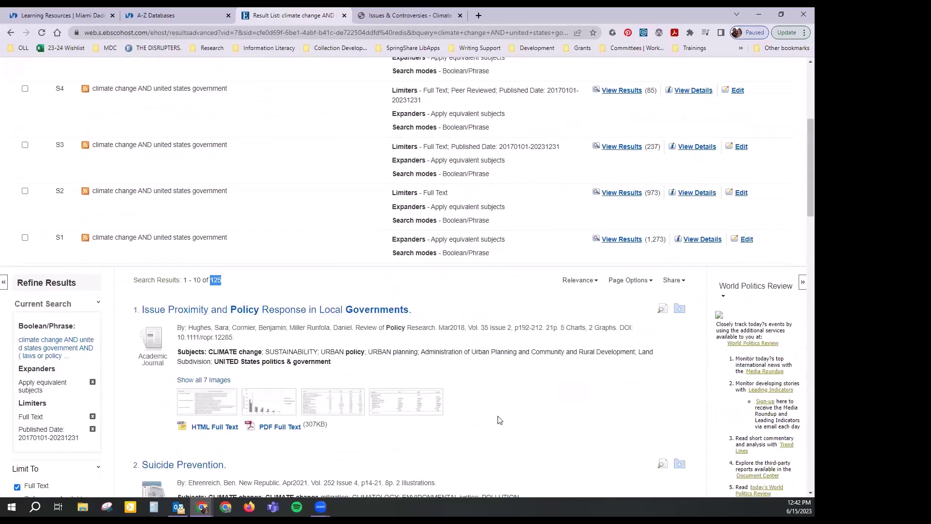
Step: Open the detailed record of "Issue Proximity and Policy Response in Local Governments" and highlight its source journal title
scroll(497, 420, "down", 4)
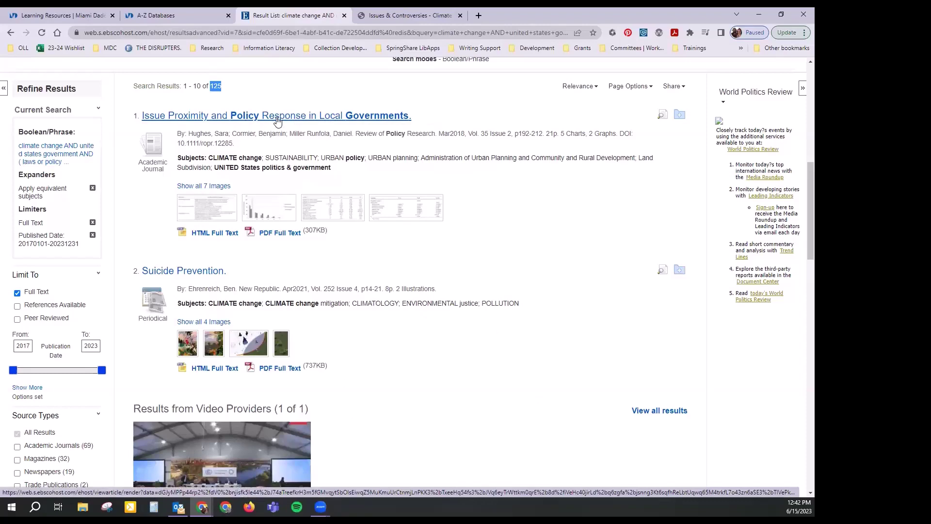
left_click(293, 118)
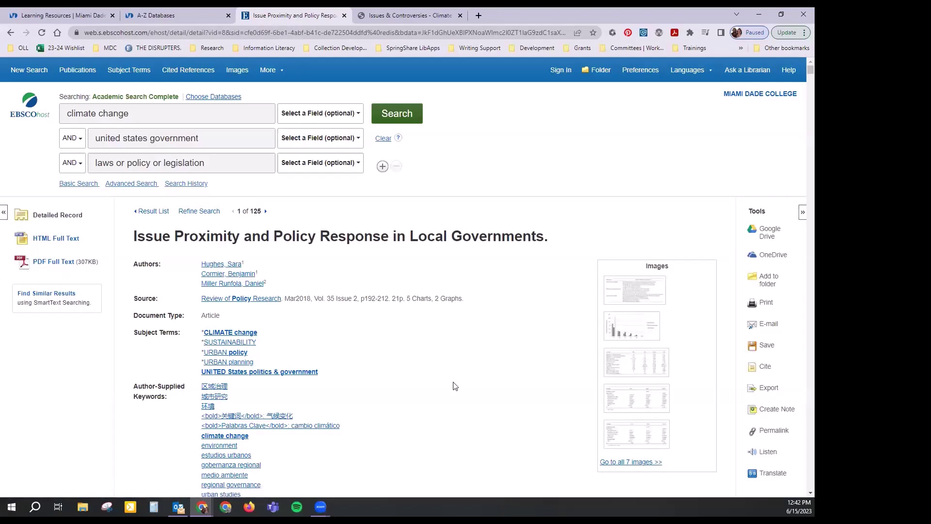
scroll(460, 383, "down", 2)
scroll(460, 383, "down", 1)
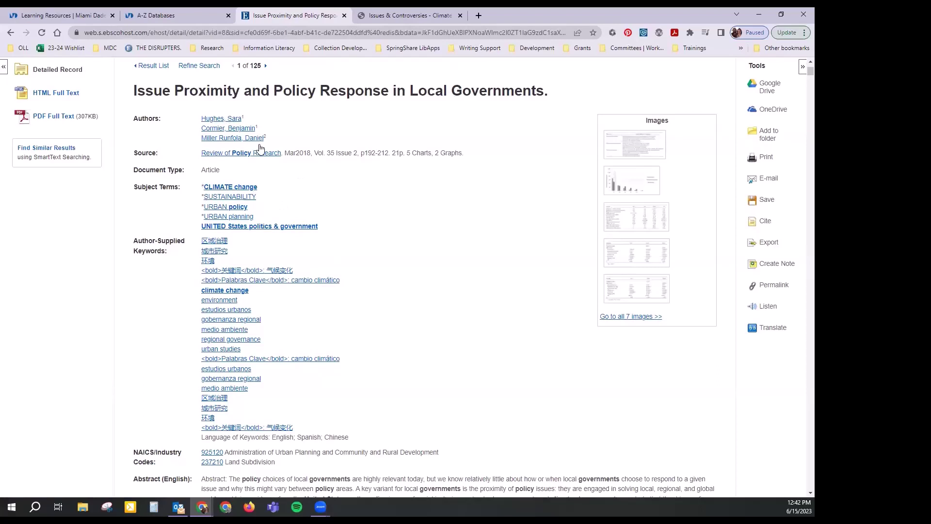
left_click_drag(201, 153, 282, 153)
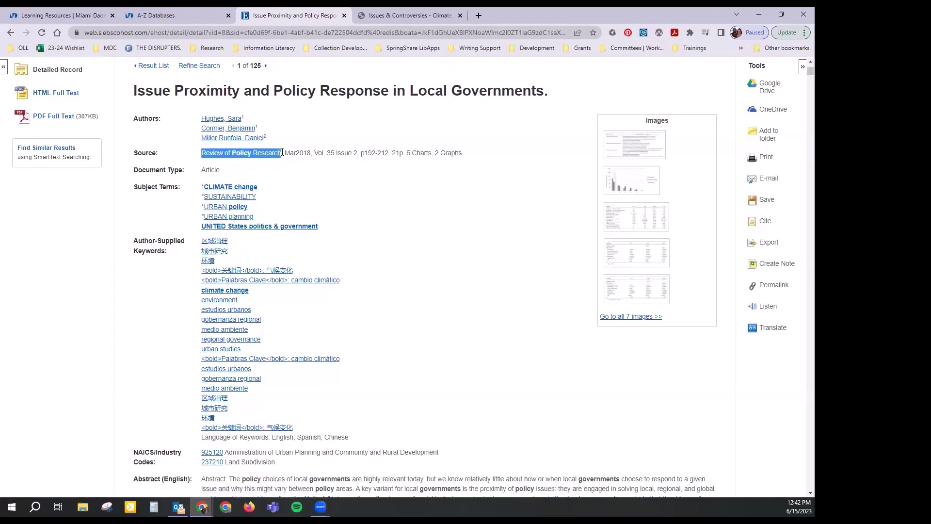
Step: Highlight the article's publication date and its author-supplied keywords, and look over the subject terms in the detailed record
left_click_drag(284, 153, 307, 155)
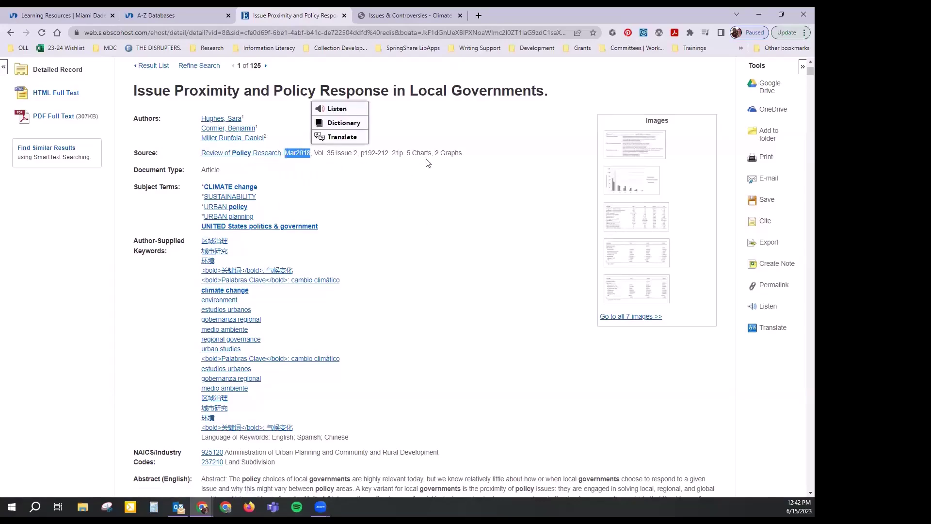
scroll(399, 360, "down", 1)
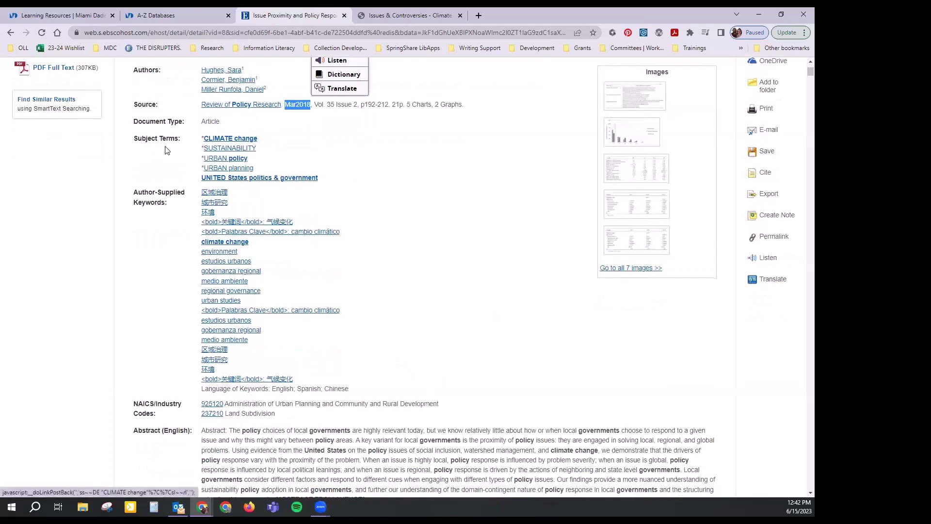
scroll(427, 176, "up", 2)
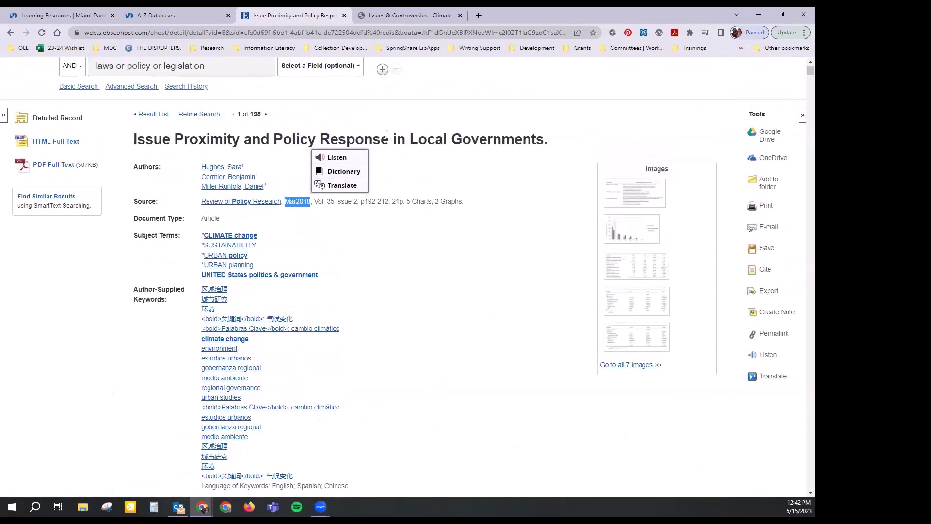
scroll(423, 339, "down", 2)
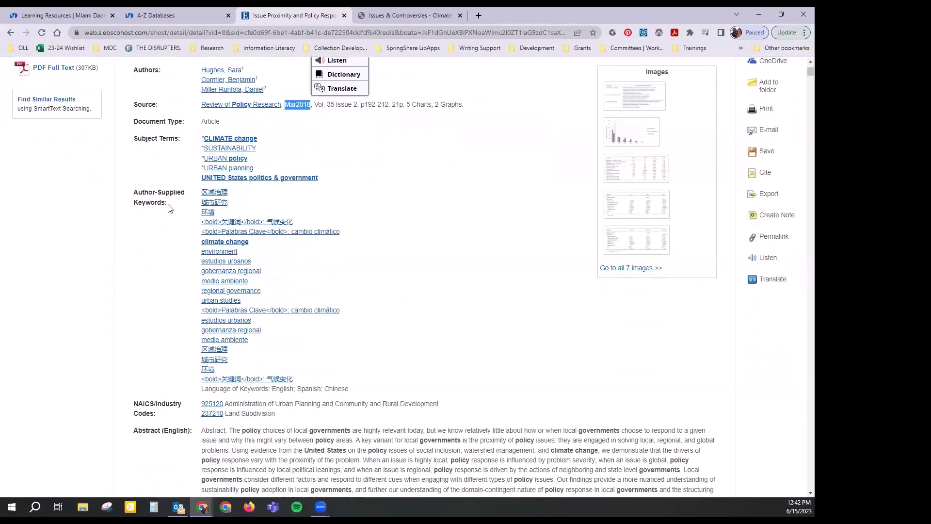
left_click_drag(193, 243, 284, 340)
left_click(406, 235)
scroll(408, 168, "up", 2)
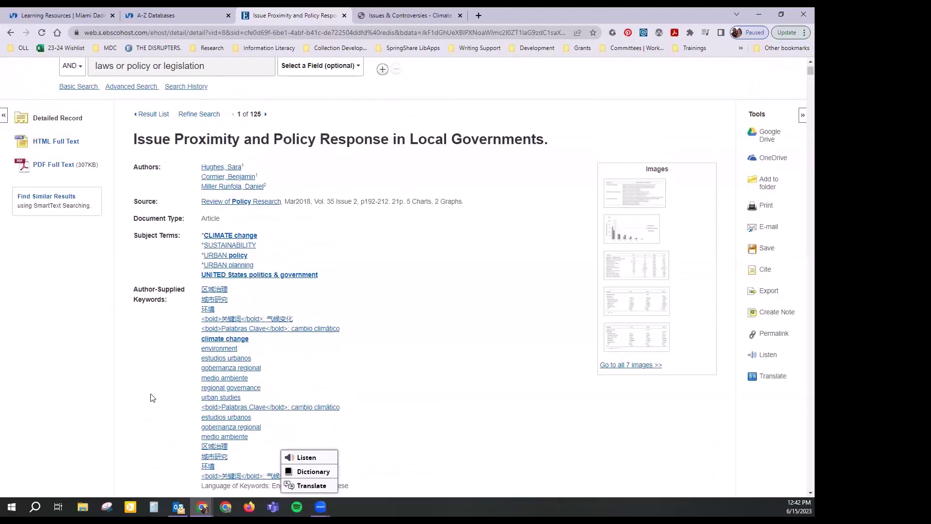
Step: Highlight the full English abstract and look over the Spanish and Chinese abstracts and the remaining record details
scroll(424, 400, "down", 3)
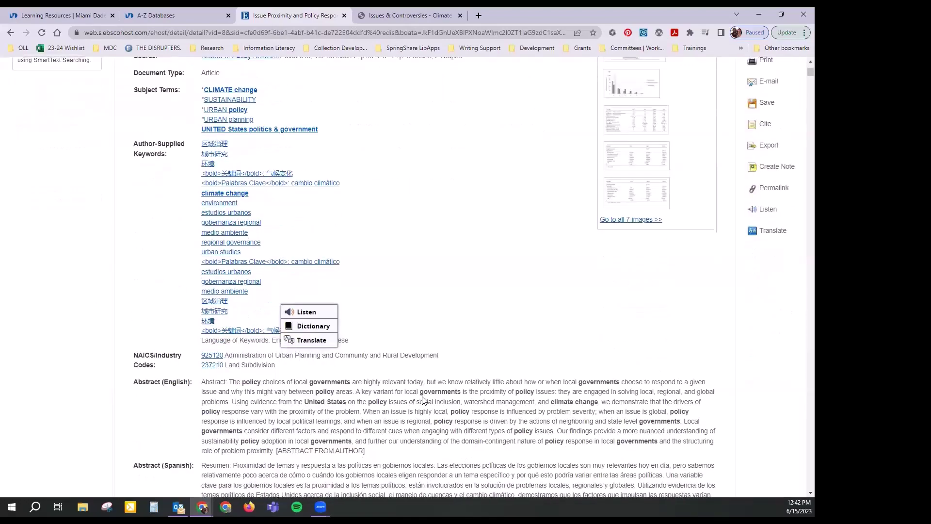
scroll(419, 400, "down", 2)
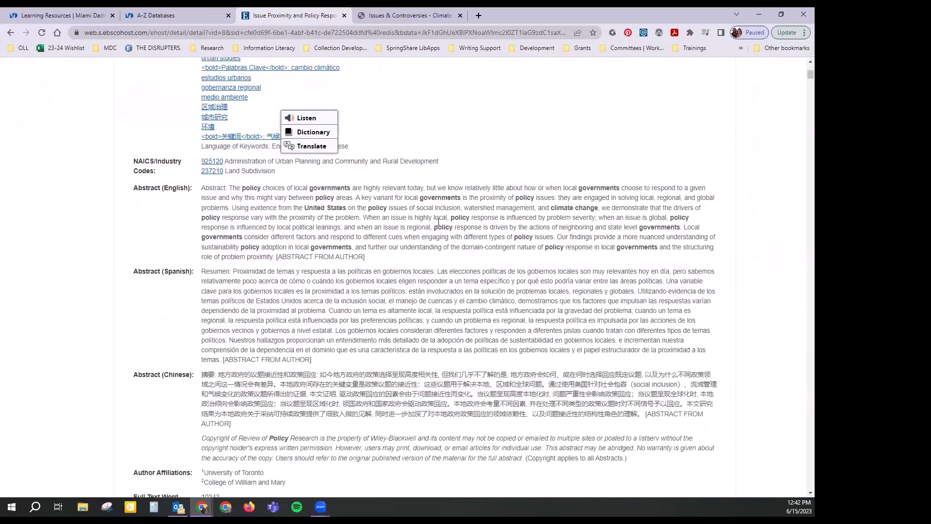
left_click_drag(365, 257, 202, 188)
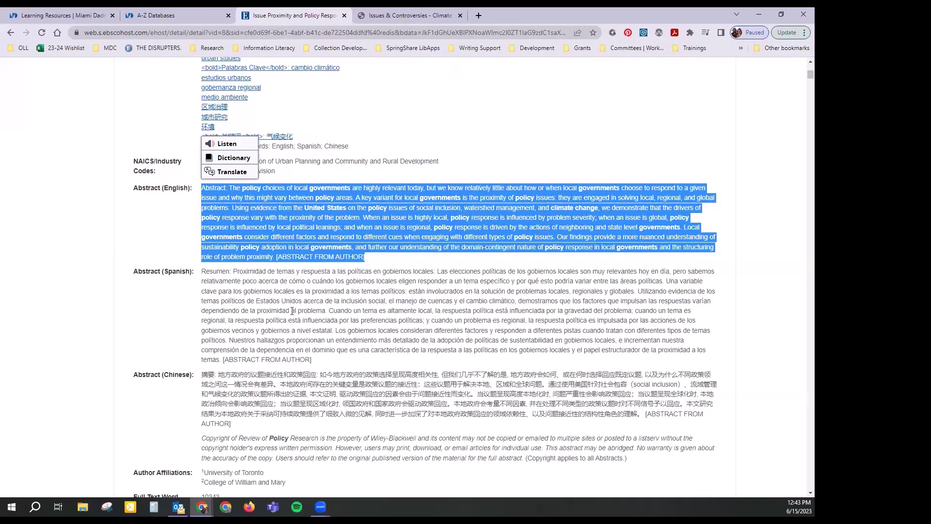
scroll(180, 330, "down", 2)
scroll(176, 317, "down", 1)
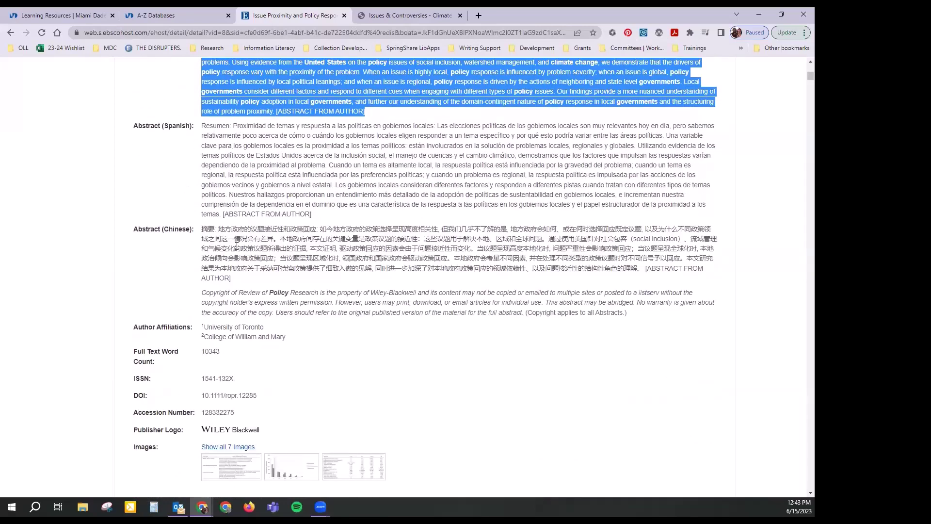
scroll(402, 405, "up", 10)
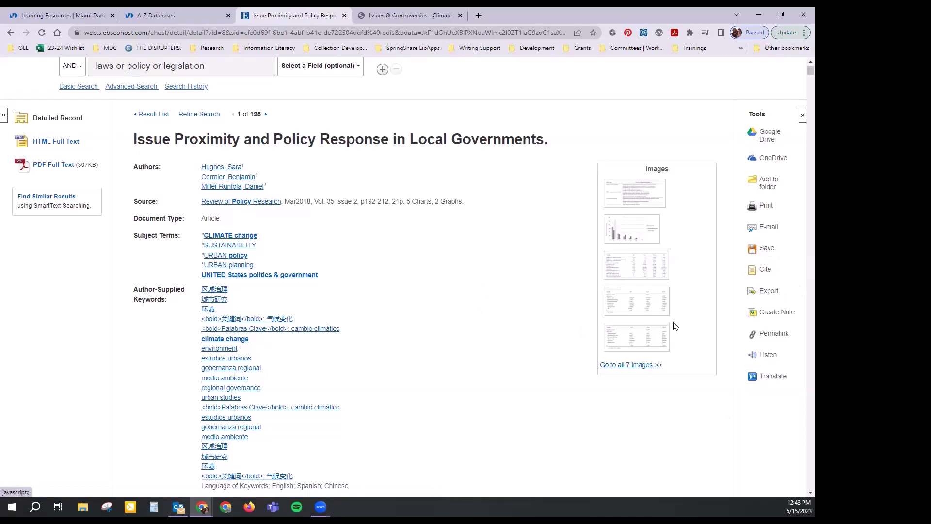
Step: Open the article's citation formats and highlight the complete APA 7th Edition reference
left_click(766, 272)
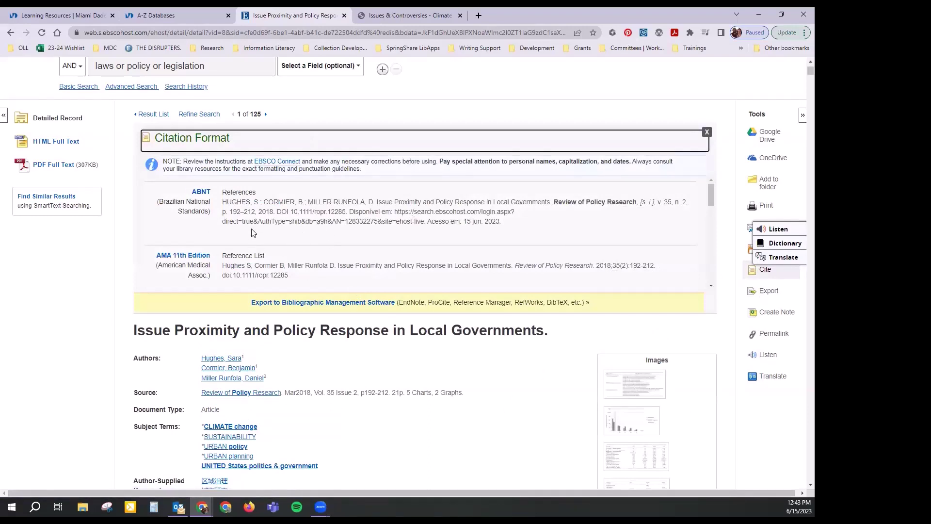
scroll(254, 231, "down", 1)
scroll(235, 209, "up", 1)
scroll(235, 209, "up", 1)
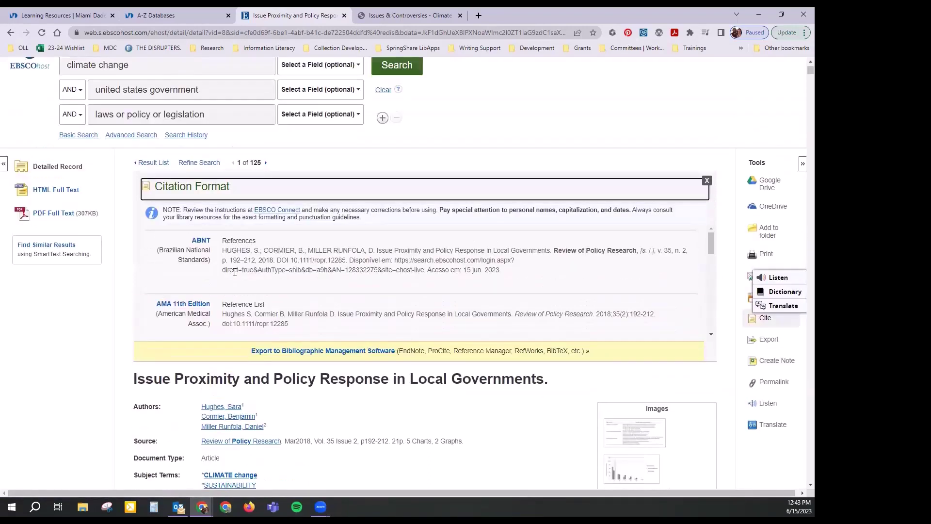
scroll(235, 272, "down", 1)
scroll(235, 273, "down", 1)
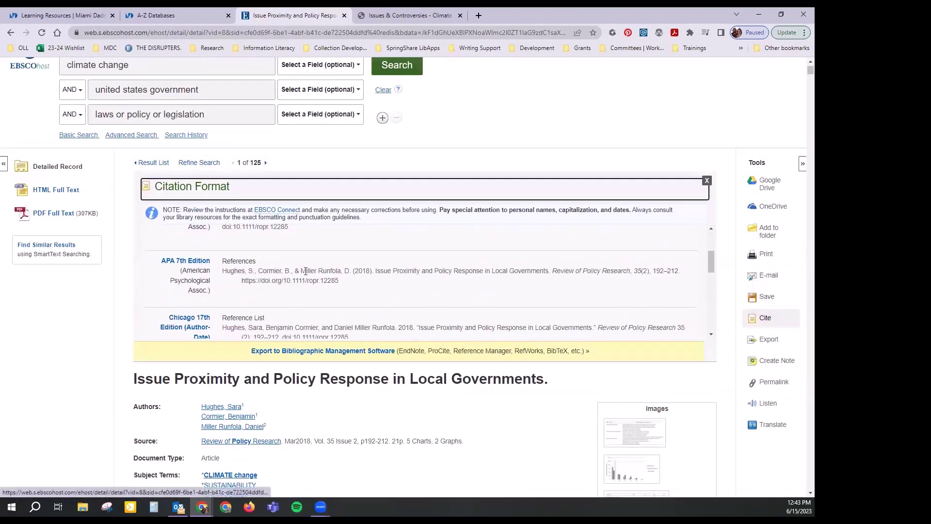
left_click(337, 282)
left_click_drag(337, 281, 221, 270)
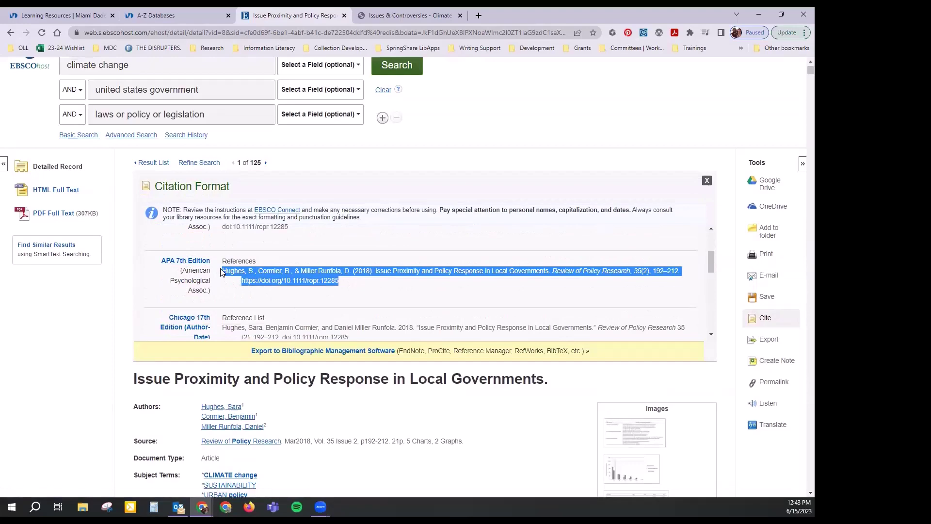
left_click(363, 298)
Step: Highlight the MLA 9th Edition works-cited entry for the article and look back over the other citation styles
scroll(360, 301, "down", 5)
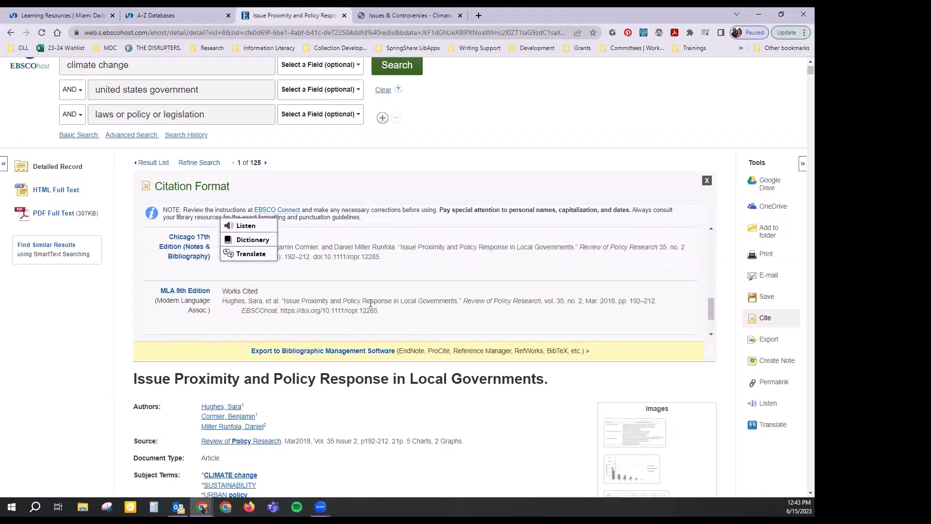
left_click_drag(379, 311, 221, 300)
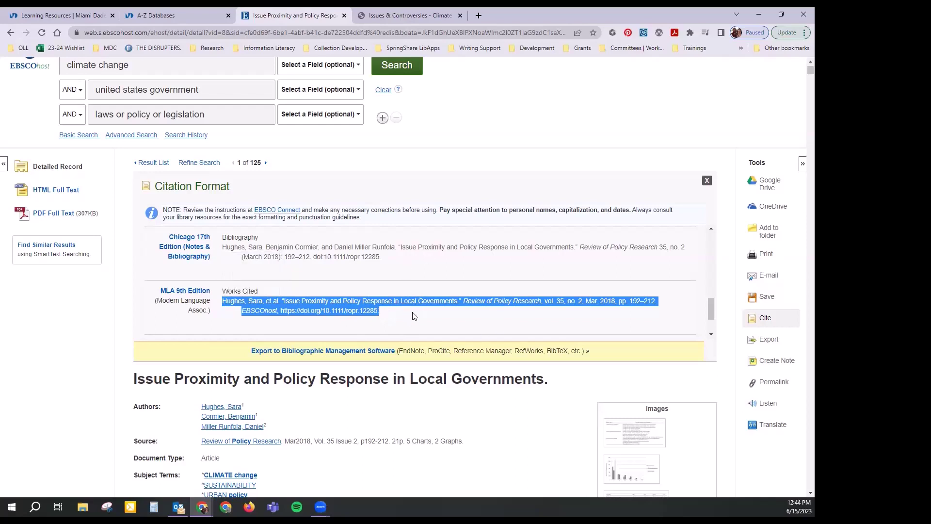
left_click(354, 303)
left_click(386, 320)
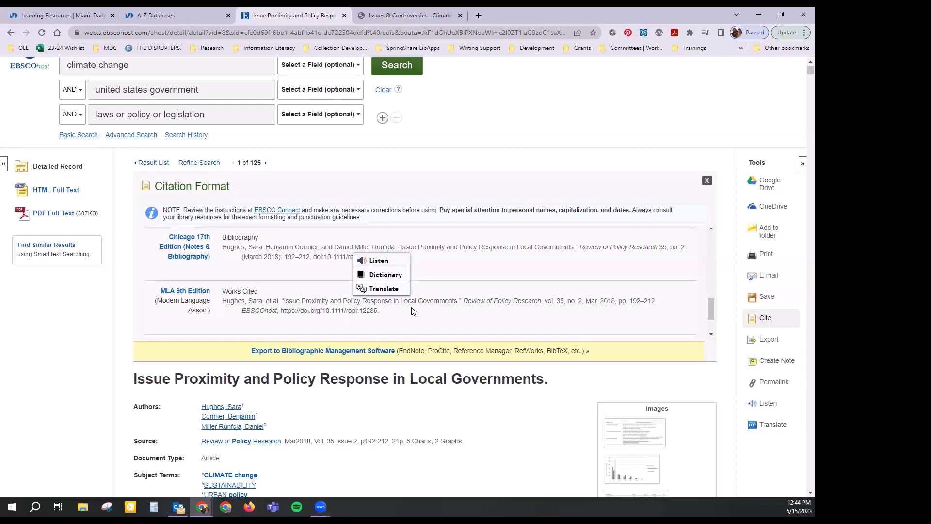
scroll(424, 313, "up", 2)
scroll(476, 340, "up", 3)
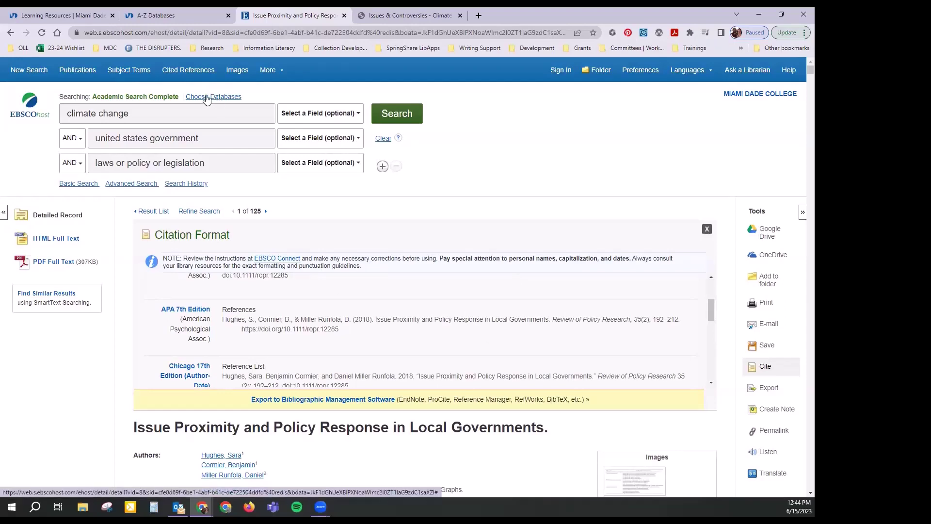
Step: Switch to the "Navigating MDC Databases" audience window, maximize it, and advance to the Database Tools slide
left_click(83, 20)
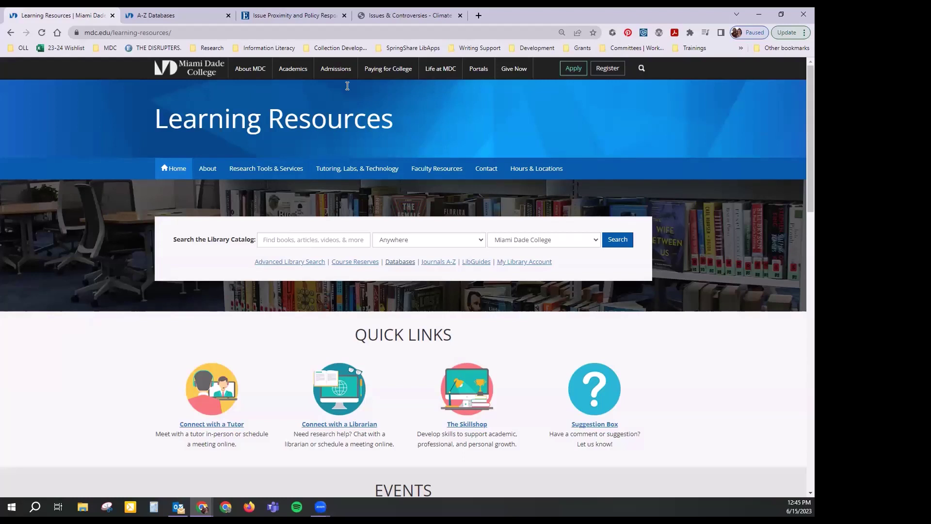
left_click(316, 16)
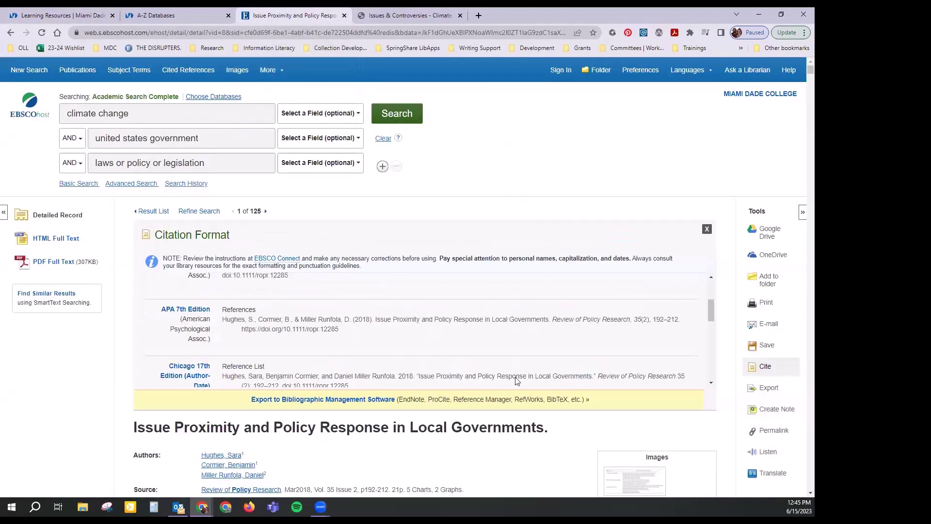
mouse_move(202, 507)
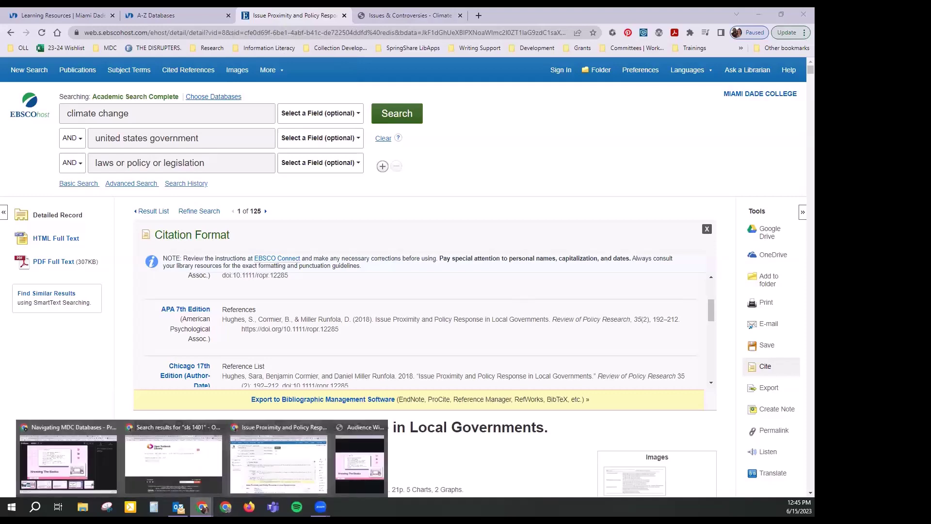
left_click(361, 451)
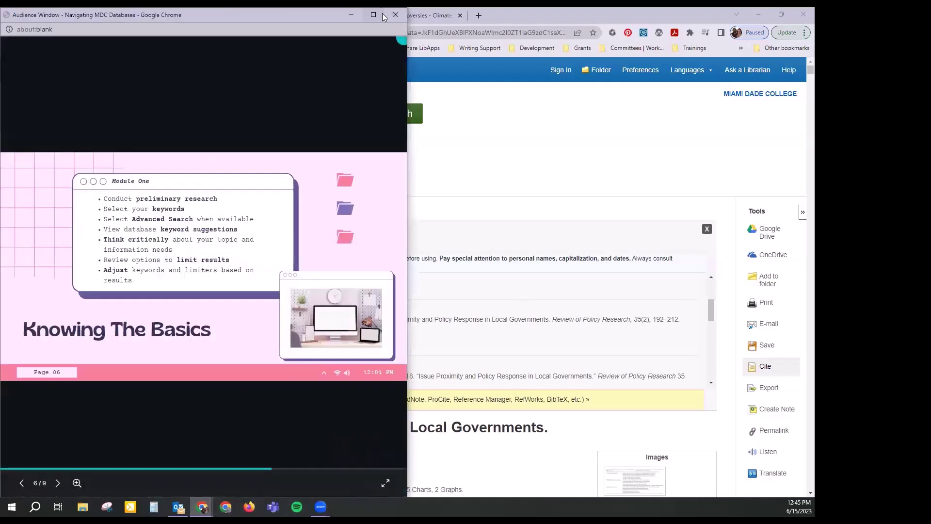
left_click(373, 15)
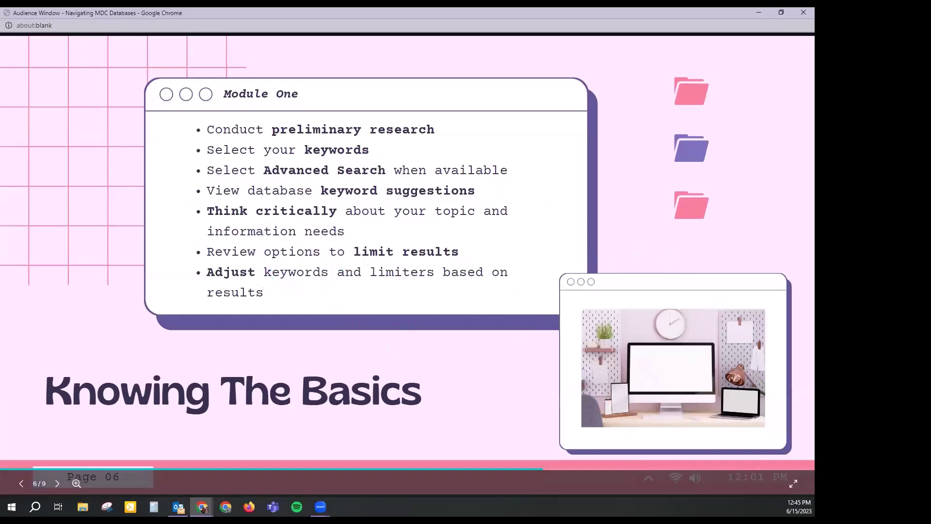
key("Right")
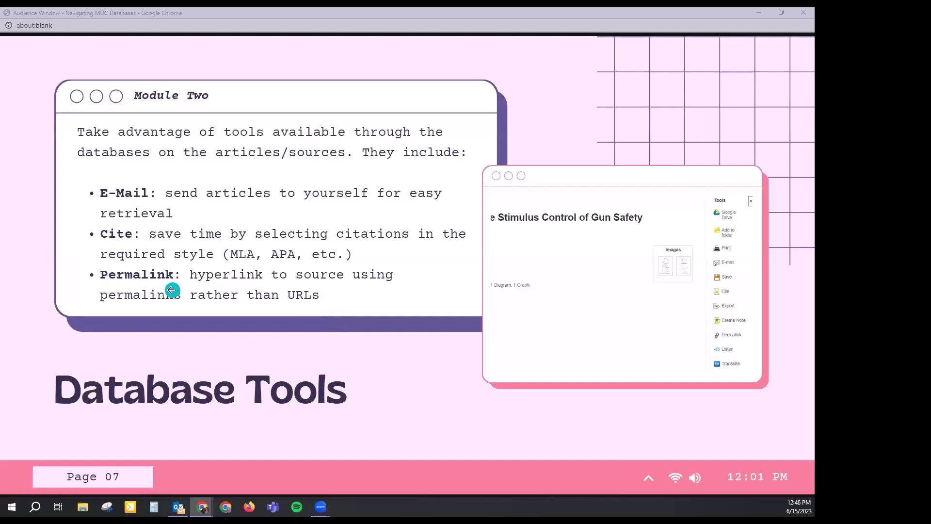
Step: Return to the EBSCOhost article record in the browser and display the article's permalink
mouse_move(260, 490)
mouse_move(202, 507)
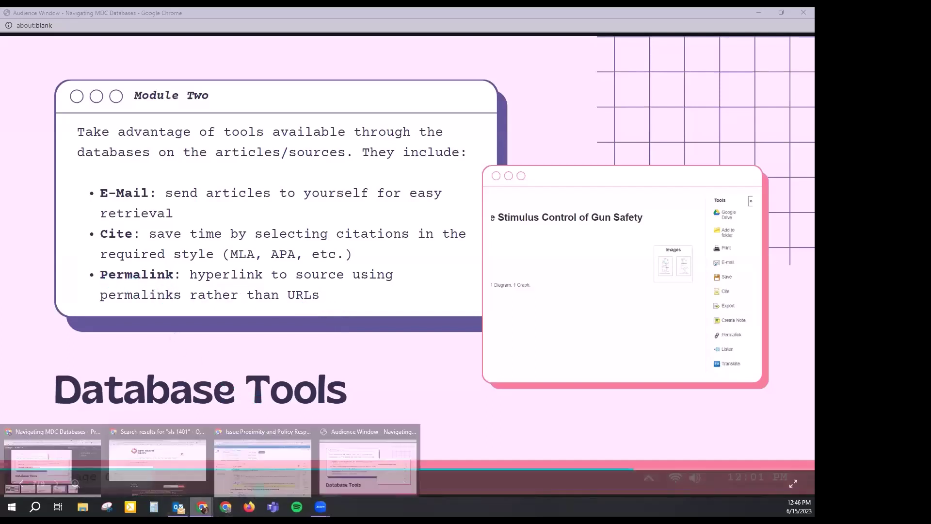
left_click(265, 472)
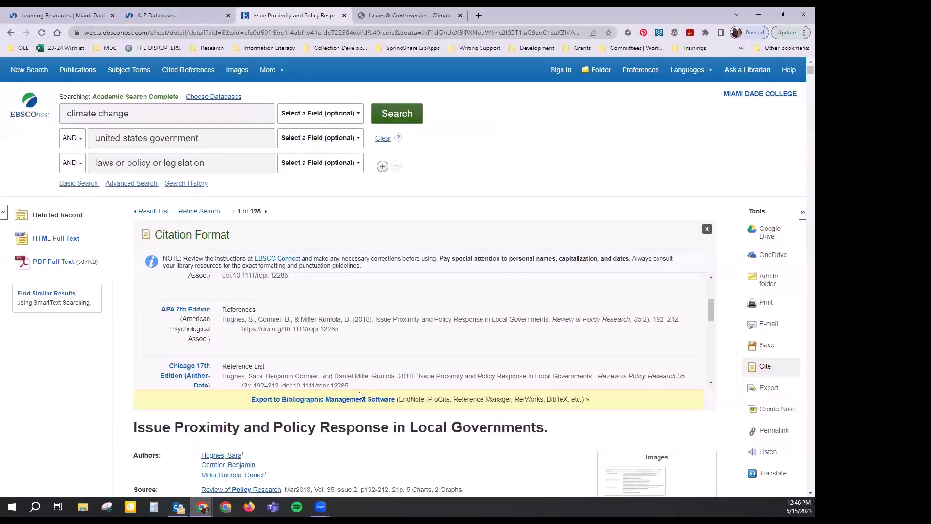
scroll(266, 391, "down", 3)
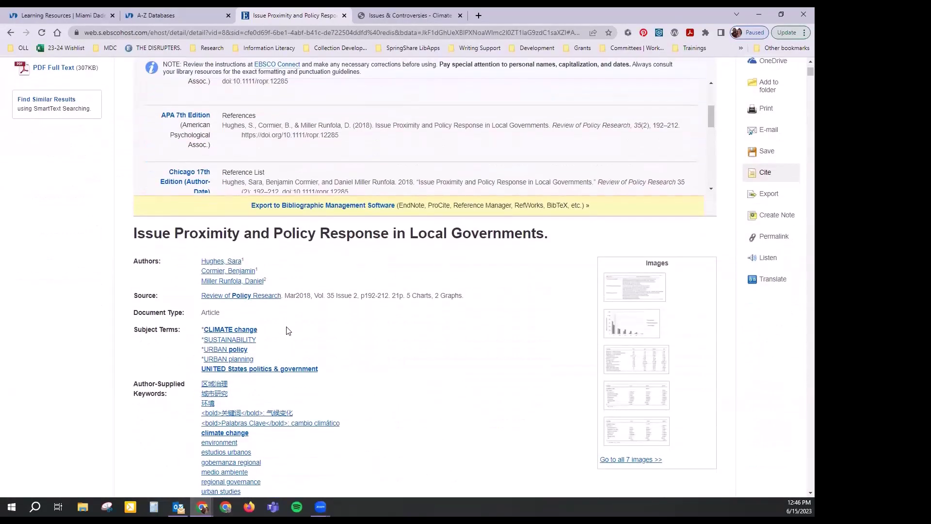
left_click(144, 32)
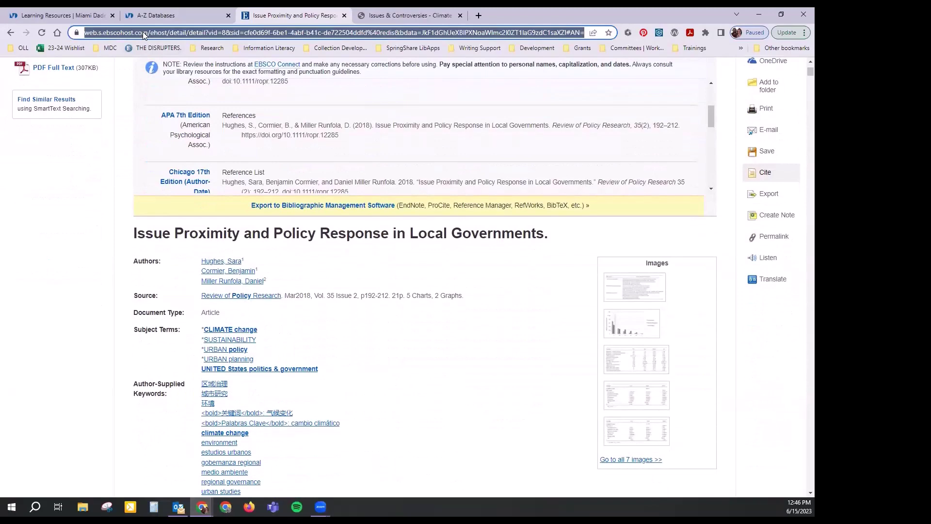
left_click(781, 243)
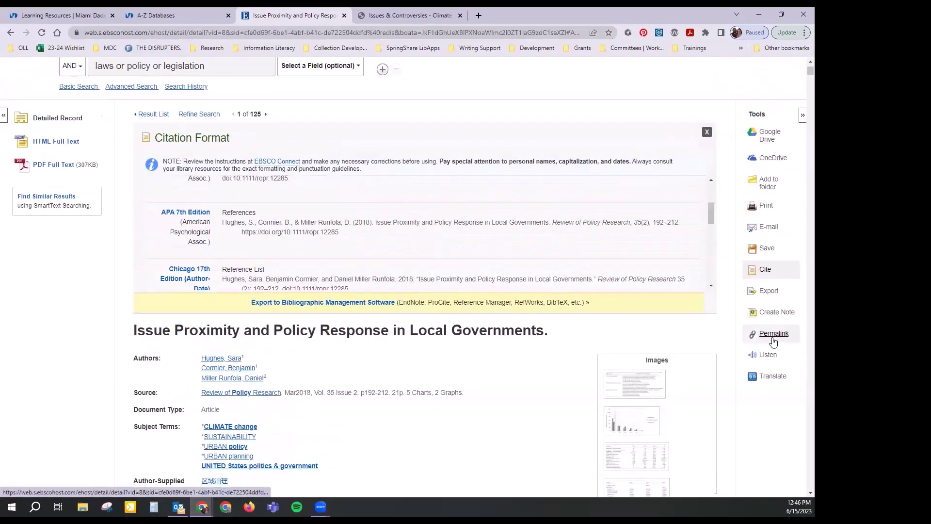
left_click(291, 139)
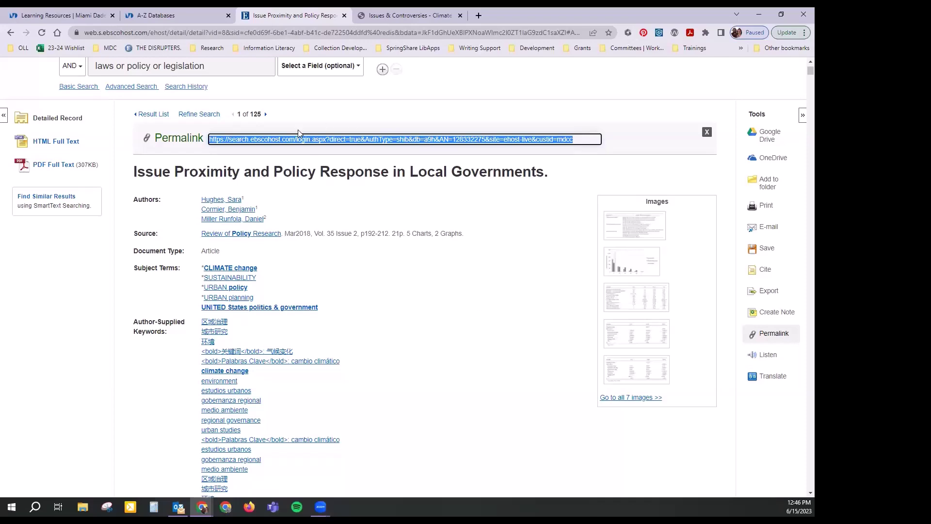
Step: Compare the browser's page address with the article's permalink, and select the entire permalink
left_click(208, 33)
scroll(232, 99, "up", 2)
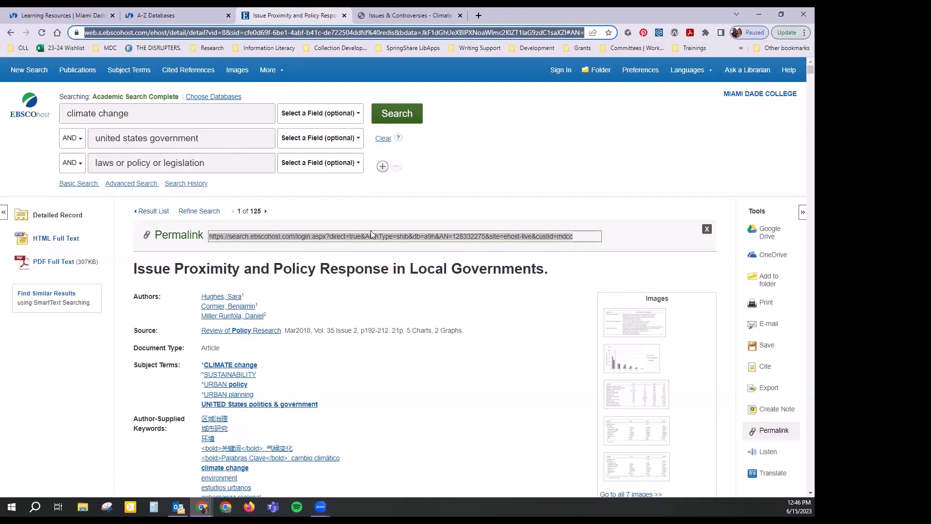
left_click(310, 236)
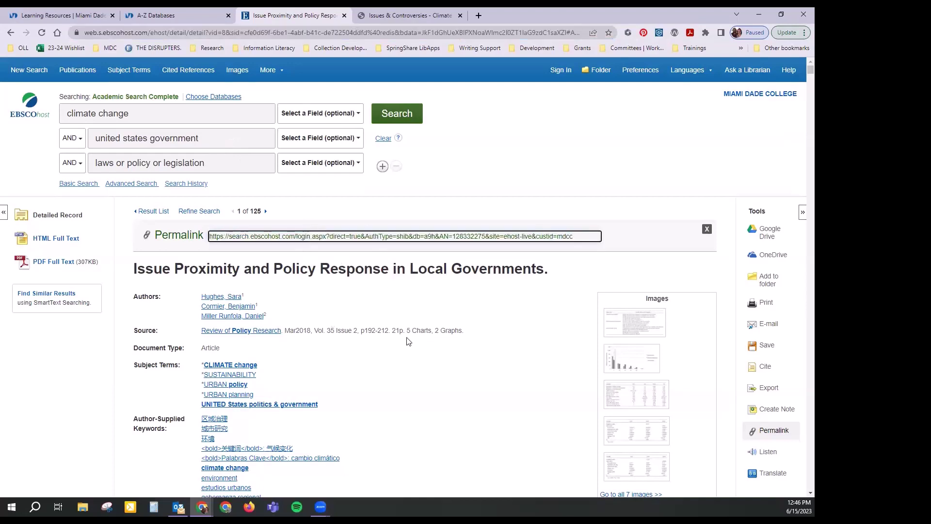
key("ctrl+a")
scroll(728, 469, "down", 1)
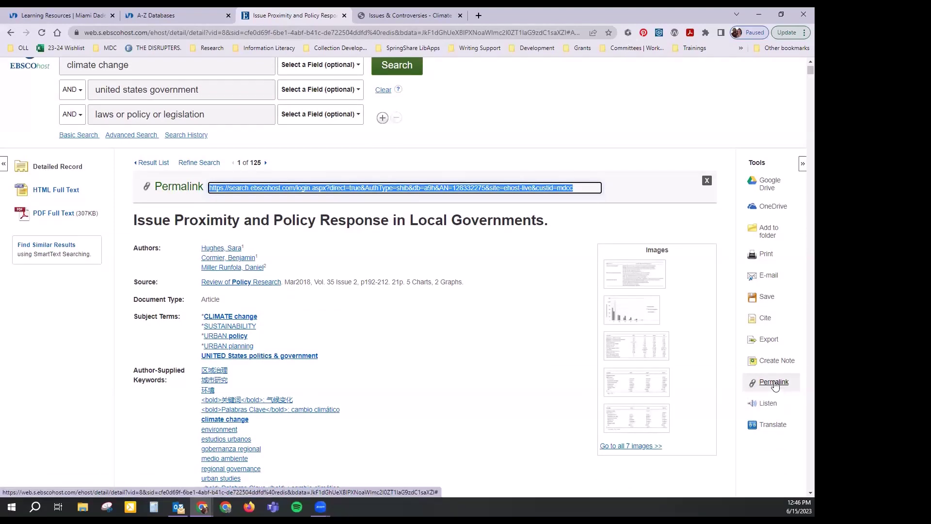
Step: Switch back to the presentation's audience window and advance past the activity slide to the Thank You slide
key("alt+Tab")
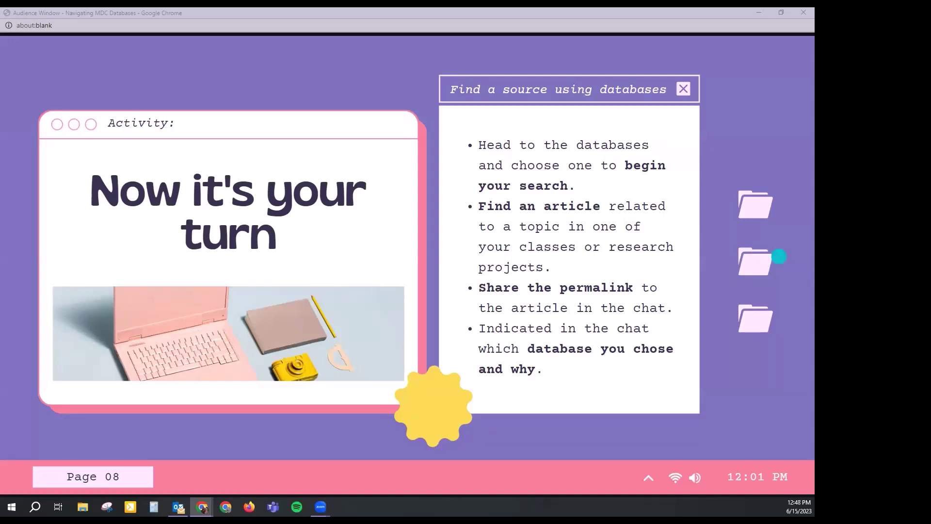
key("Right")
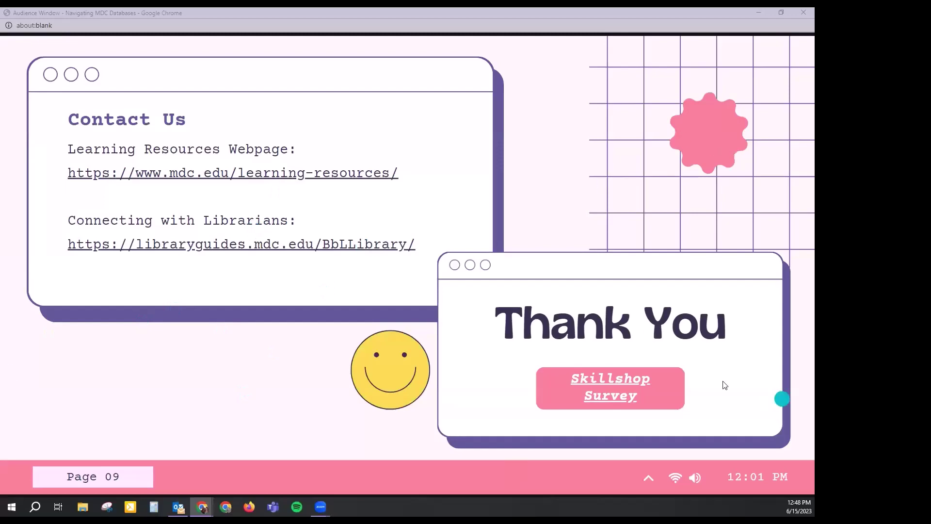
Step: Switch from the presentation back to the browser window and display the library's A-Z Databases page
mouse_move(209, 492)
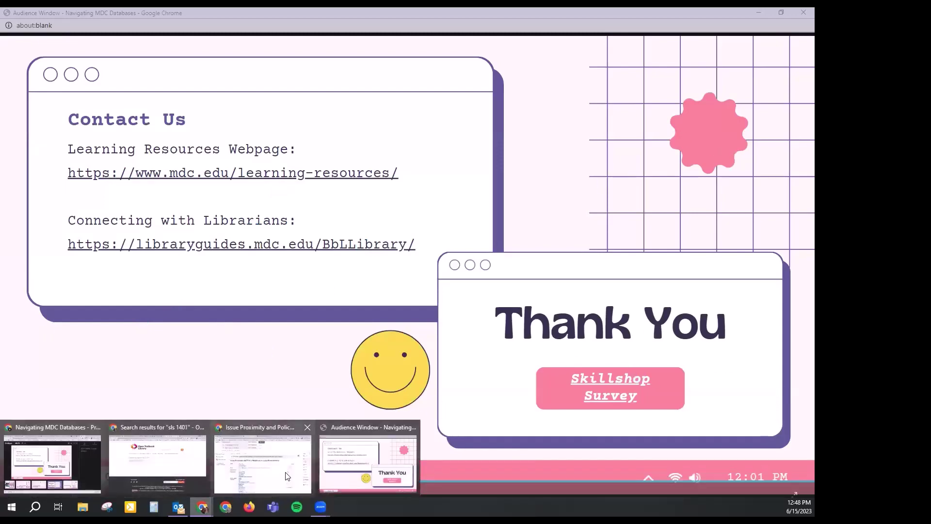
left_click(287, 478)
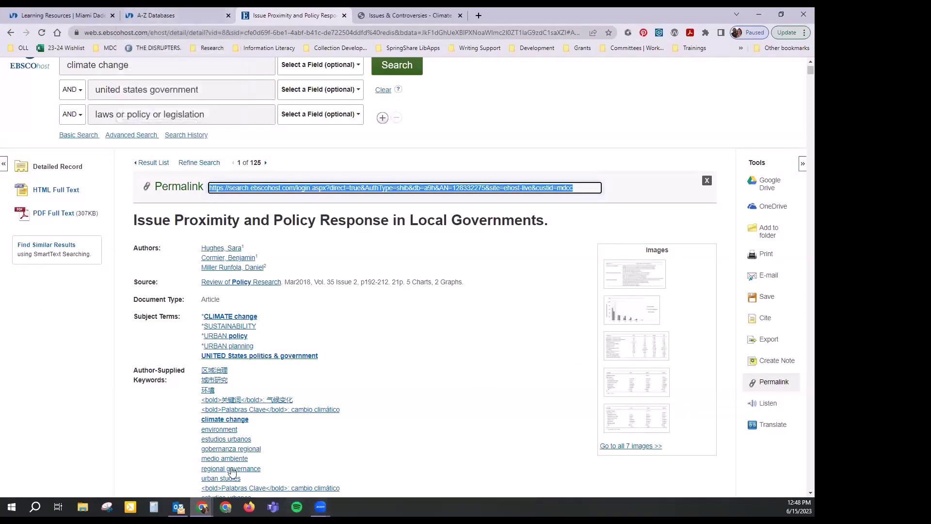
left_click(61, 15)
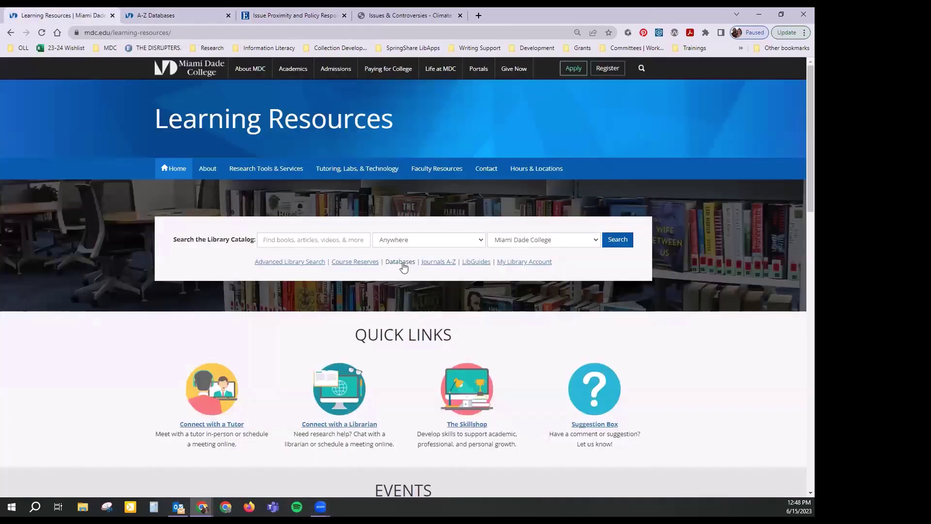
left_click(148, 12)
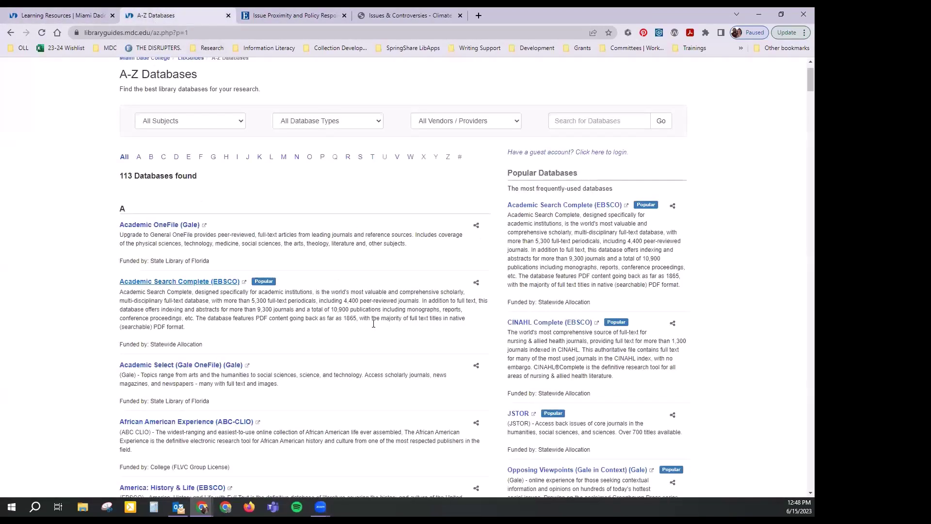
Step: Filter the A-Z Databases list by the Arts & Philosophy subject and open the Digital Theatre+ database
scroll(370, 339, "up", 1)
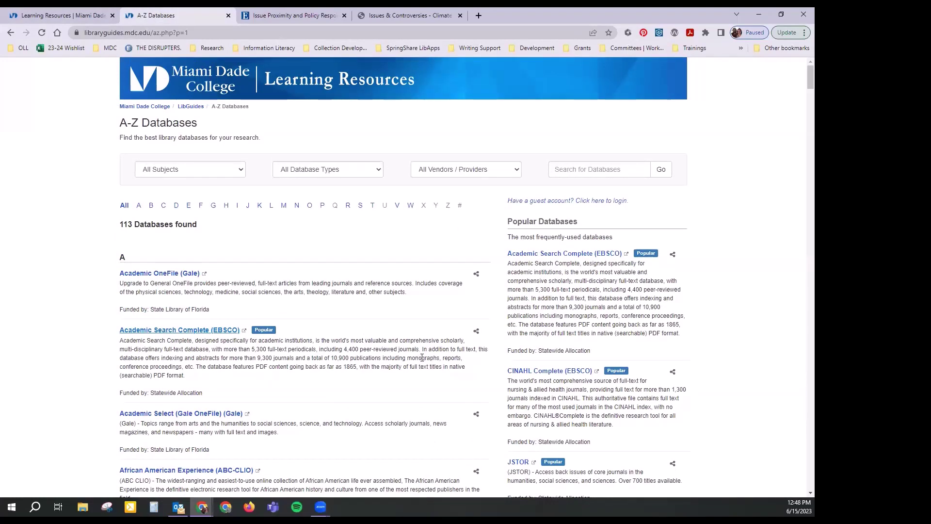
left_click(204, 173)
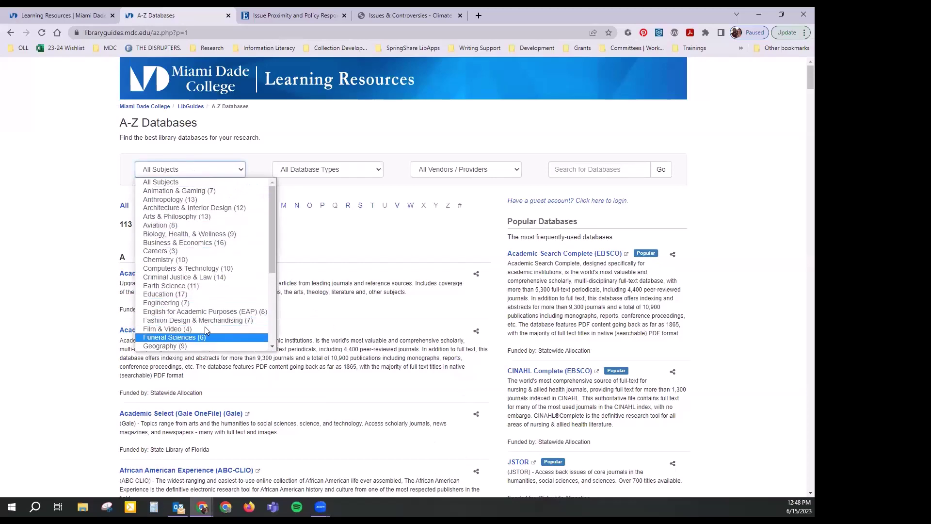
left_click(185, 216)
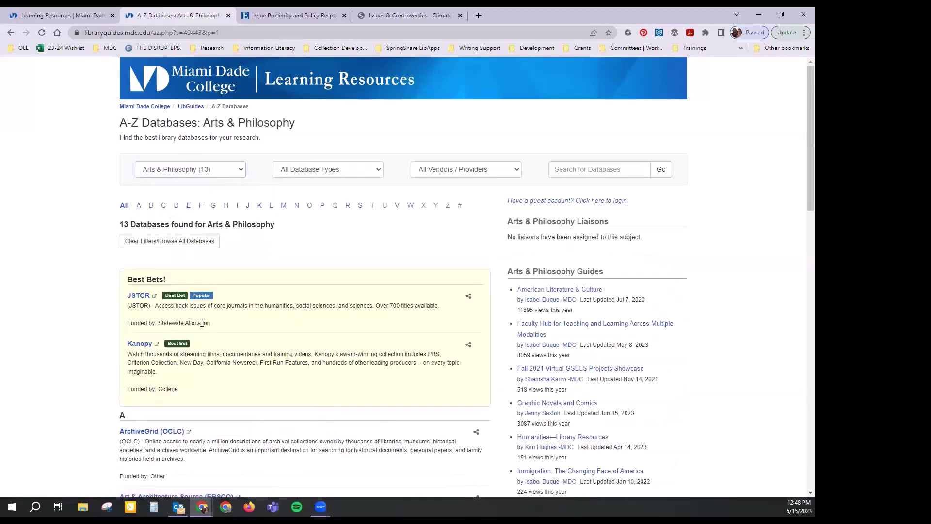
scroll(202, 322, "down", 7)
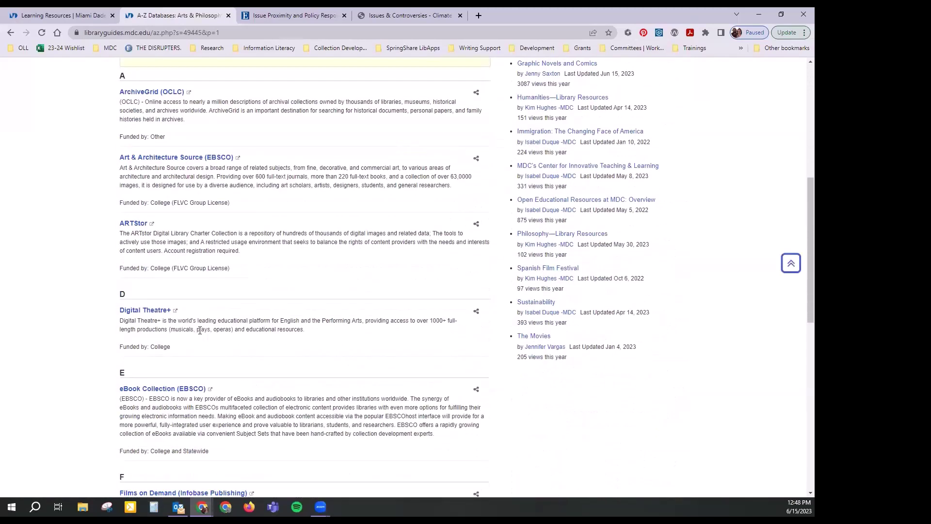
left_click(146, 310)
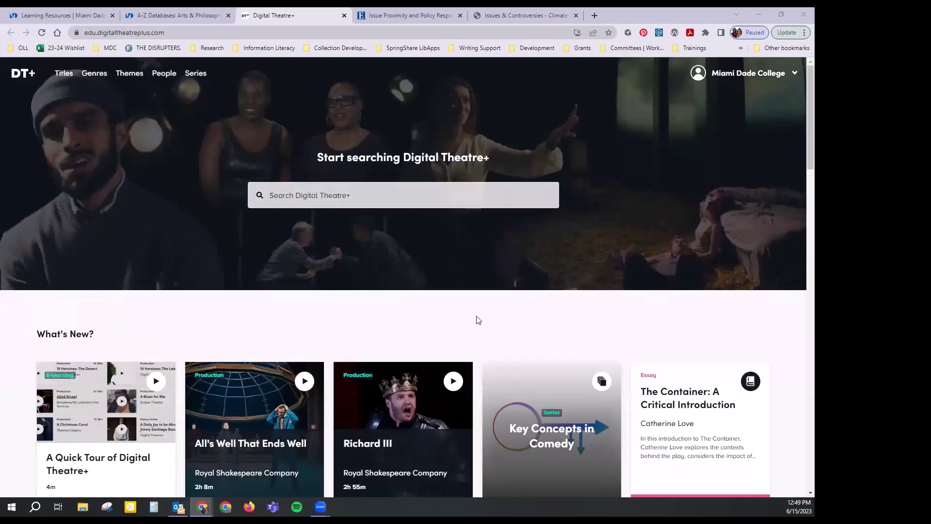
Step: Open the Richard III production by the Royal Shakespeare Company and examine its act and scene sections
scroll(362, 313, "down", 2)
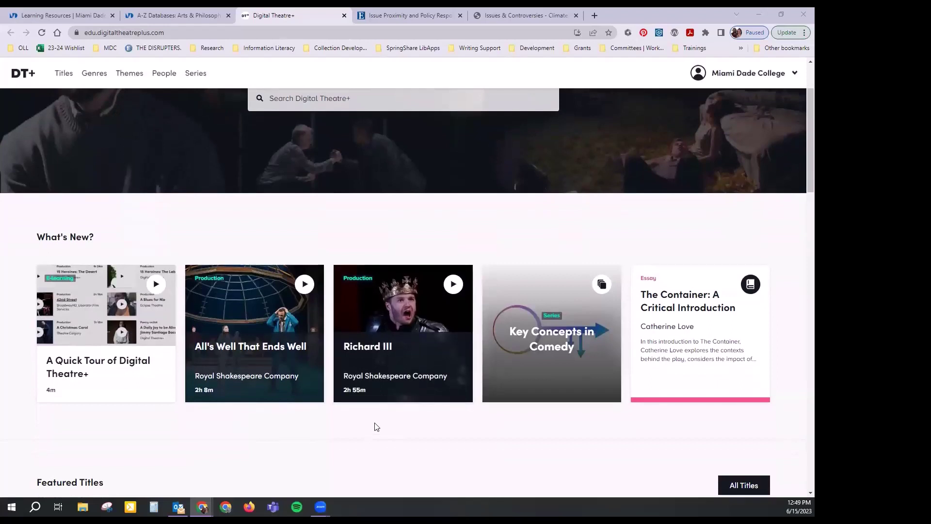
left_click(381, 355)
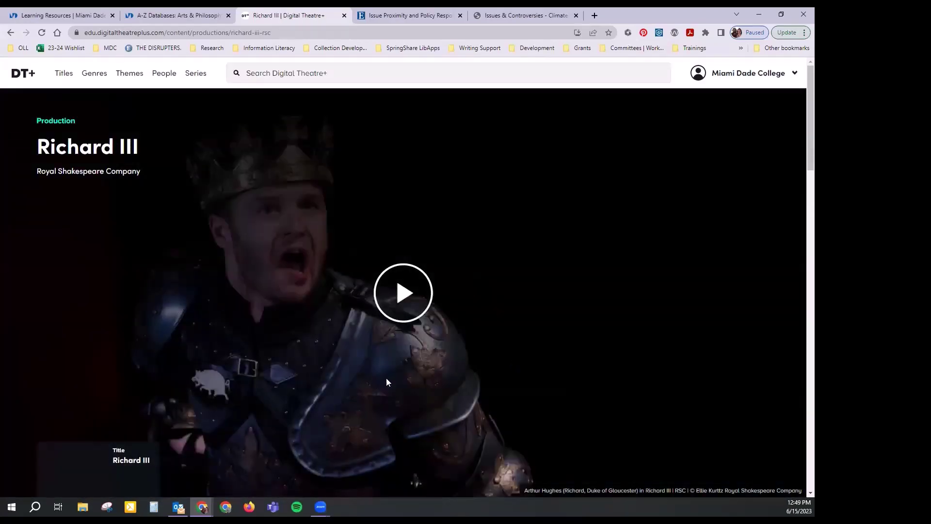
scroll(387, 381, "down", 4)
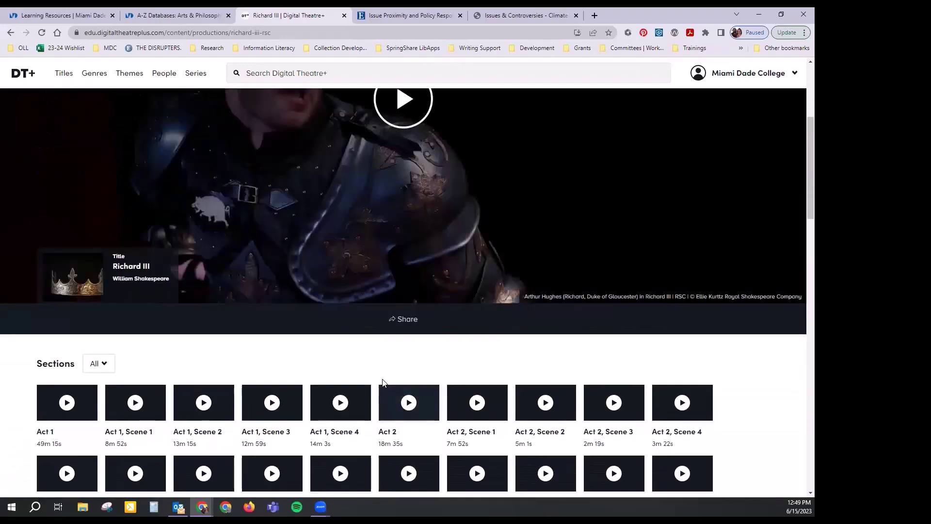
scroll(383, 383, "down", 4)
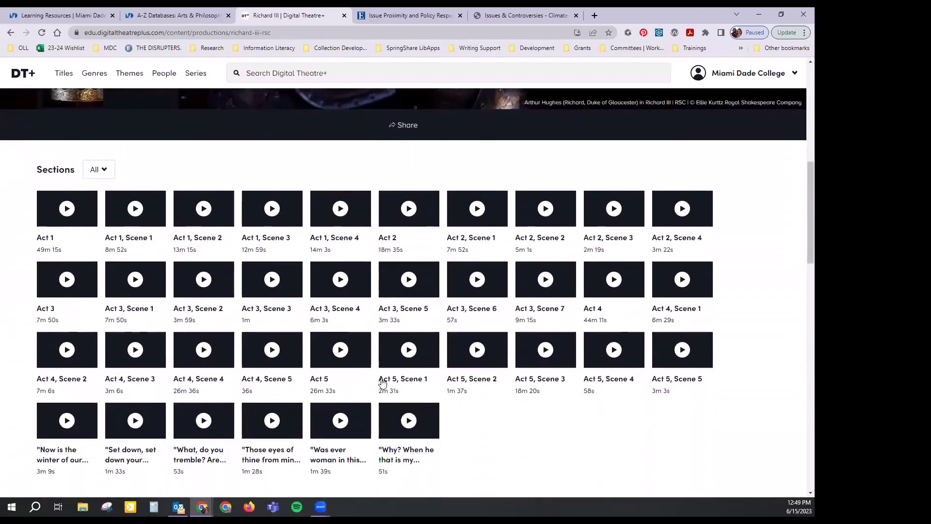
scroll(381, 383, "down", 2)
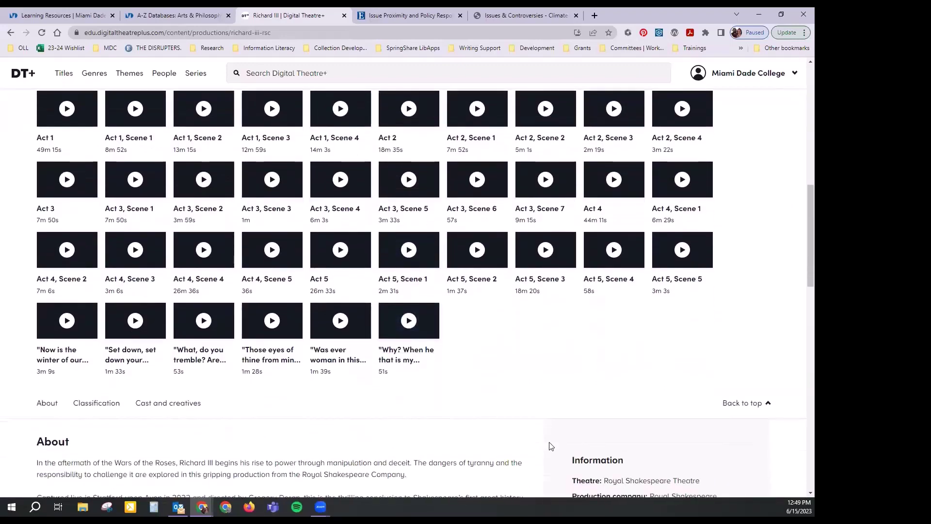
scroll(552, 446, "down", 3)
scroll(532, 451, "up", 12)
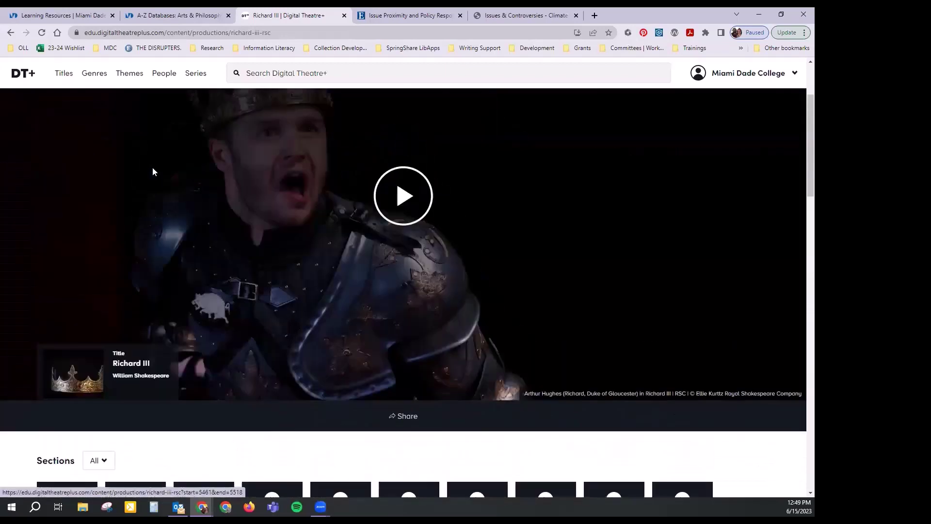
Step: Browse Digital Theatre+ by genre and open the Gothic genre page
left_click(96, 76)
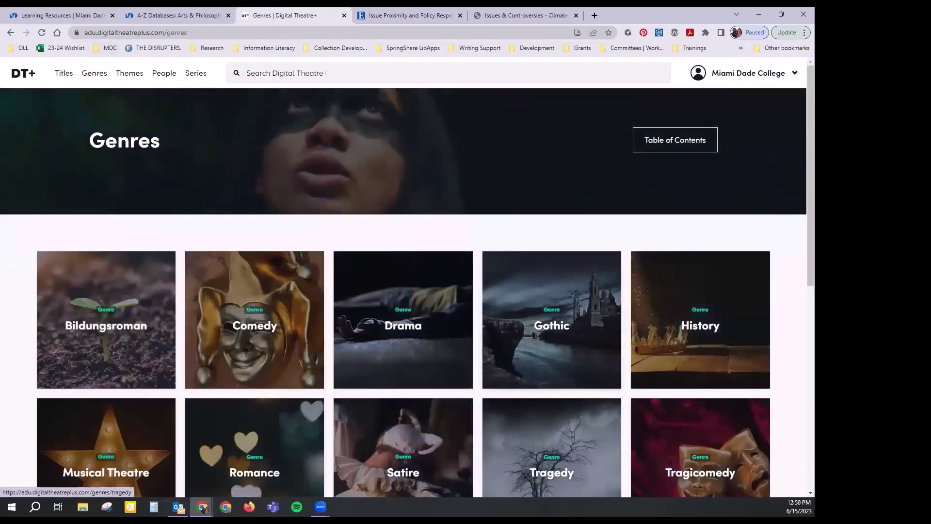
scroll(425, 405, "down", 2)
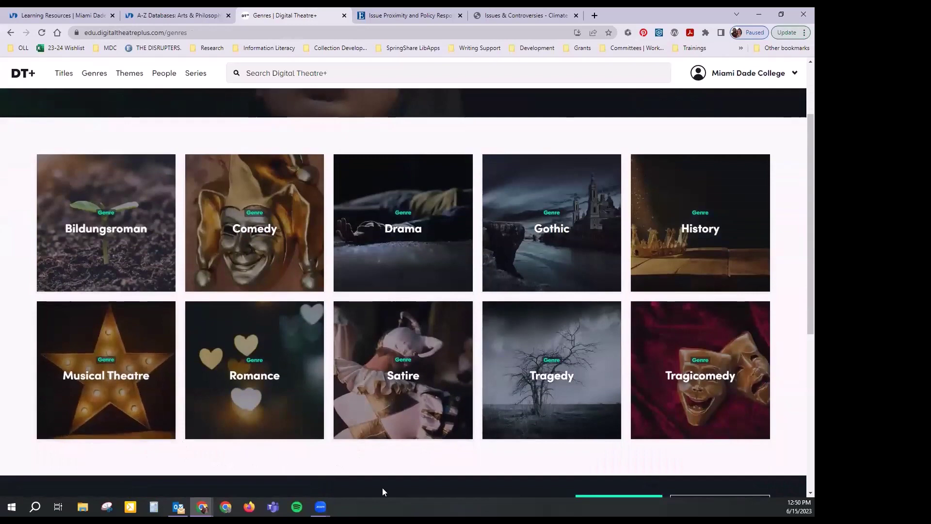
left_click(529, 259)
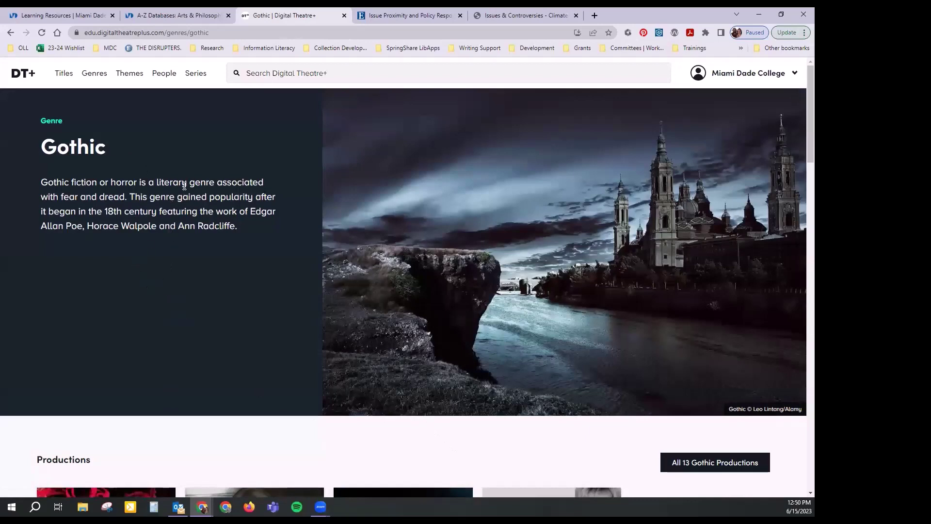
Step: View the Jane Eyre audio production from the Gothic productions, and return to the Gothic genre page
scroll(345, 417, "down", 6)
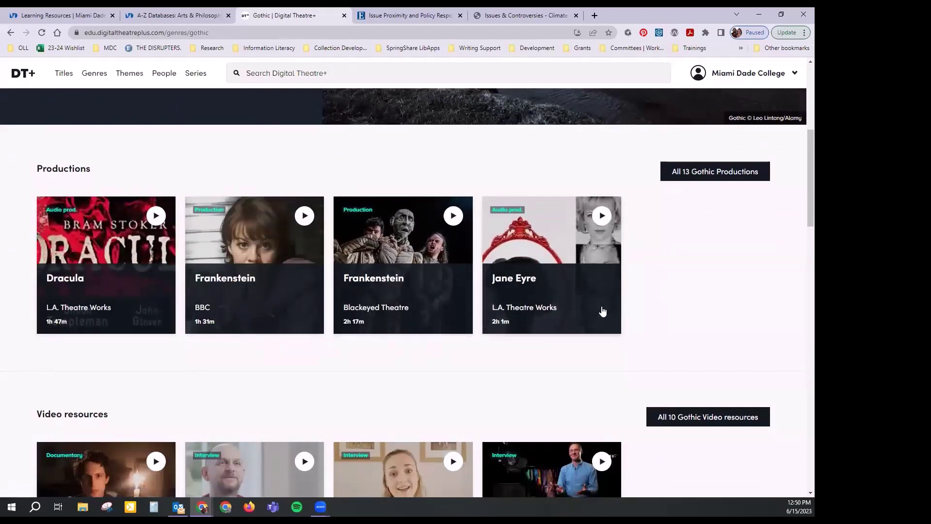
scroll(595, 309, "down", 1)
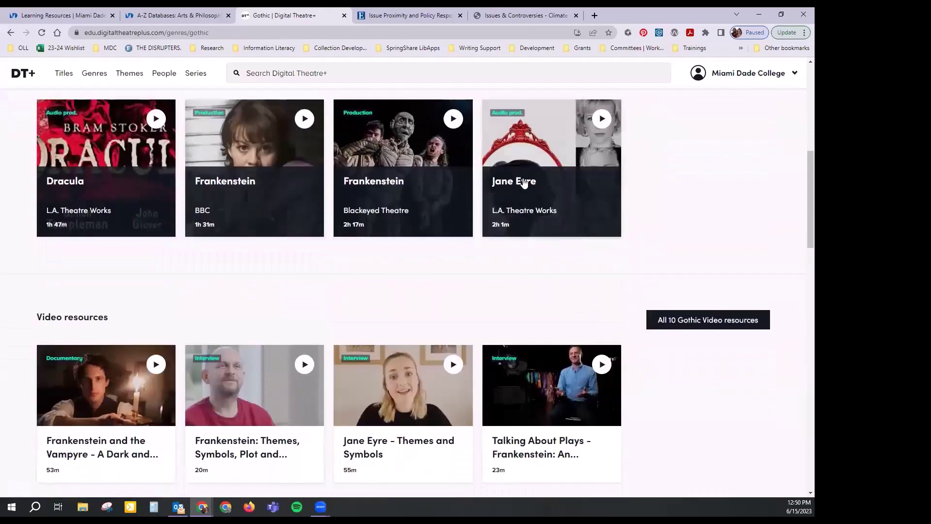
left_click(524, 183)
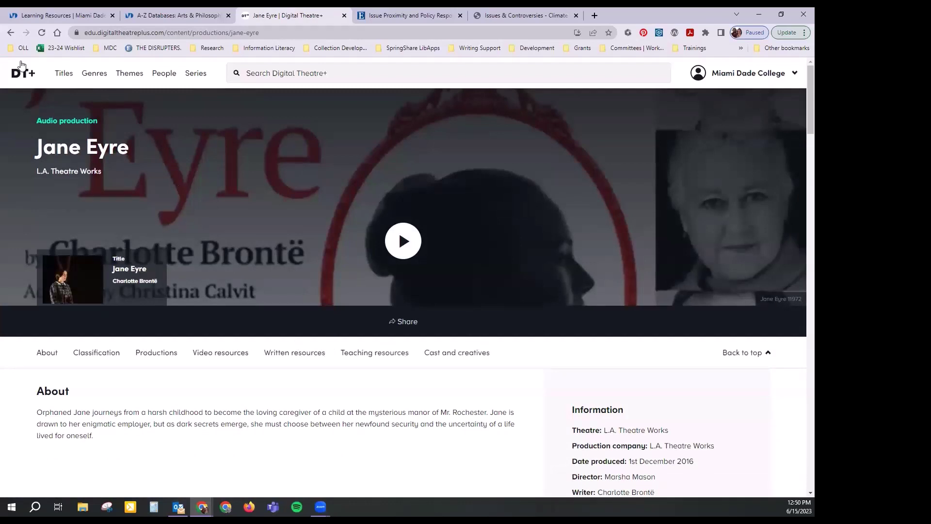
left_click(10, 33)
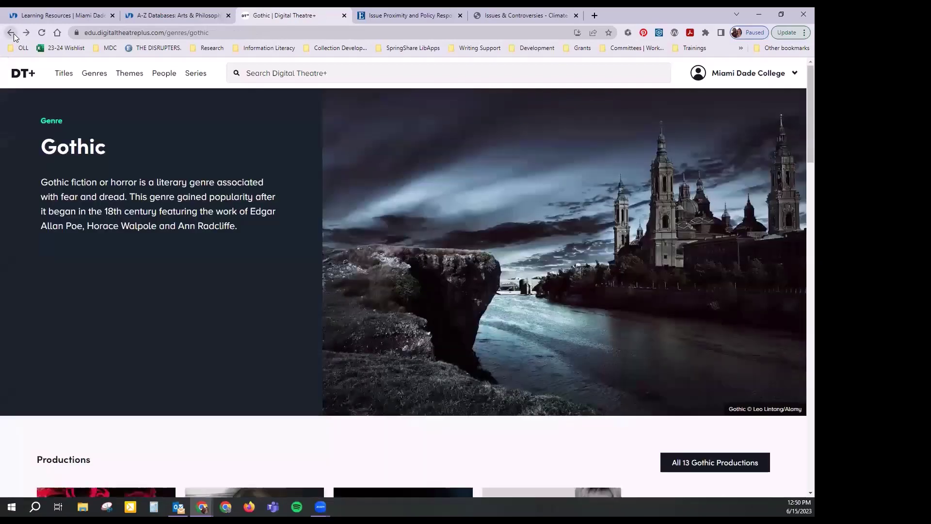
Step: Examine the video, written and teaching resources offered on the Gothic genre page
scroll(266, 281, "down", 10)
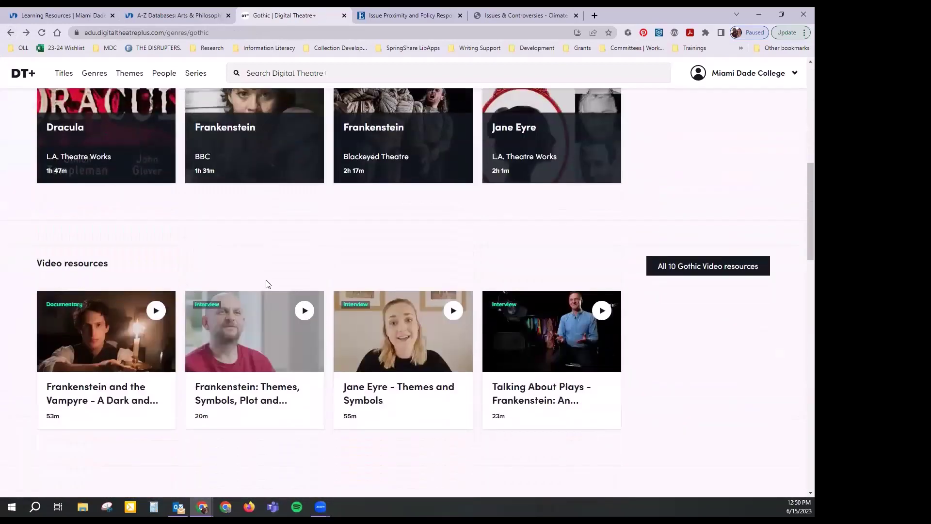
scroll(266, 284, "down", 2)
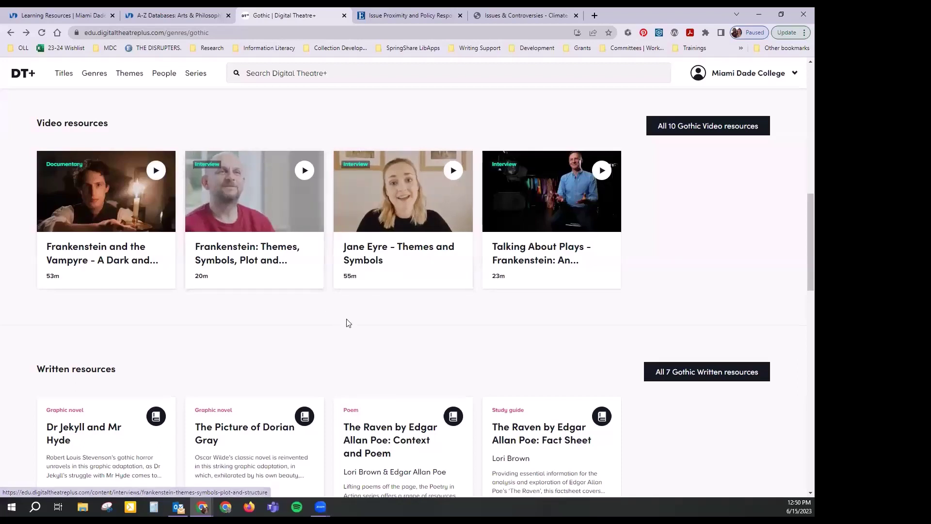
scroll(349, 322, "down", 1)
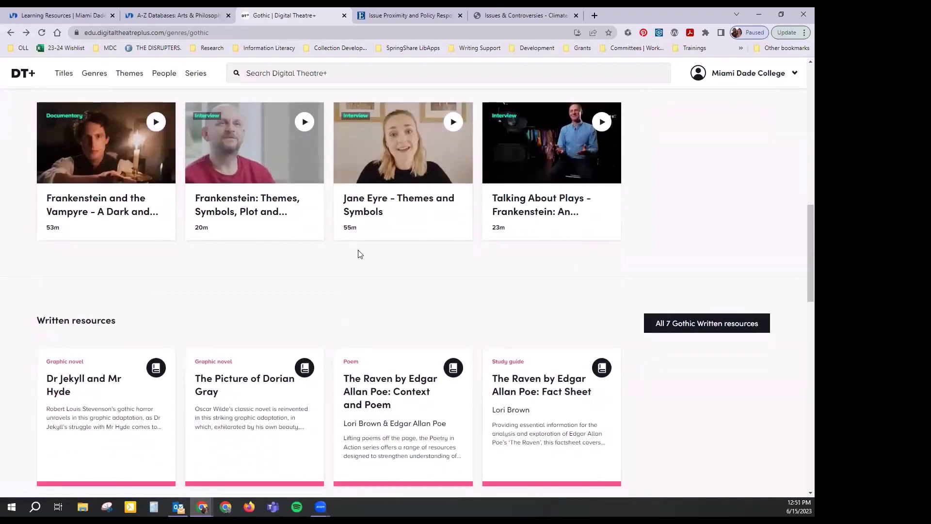
scroll(367, 282, "down", 3)
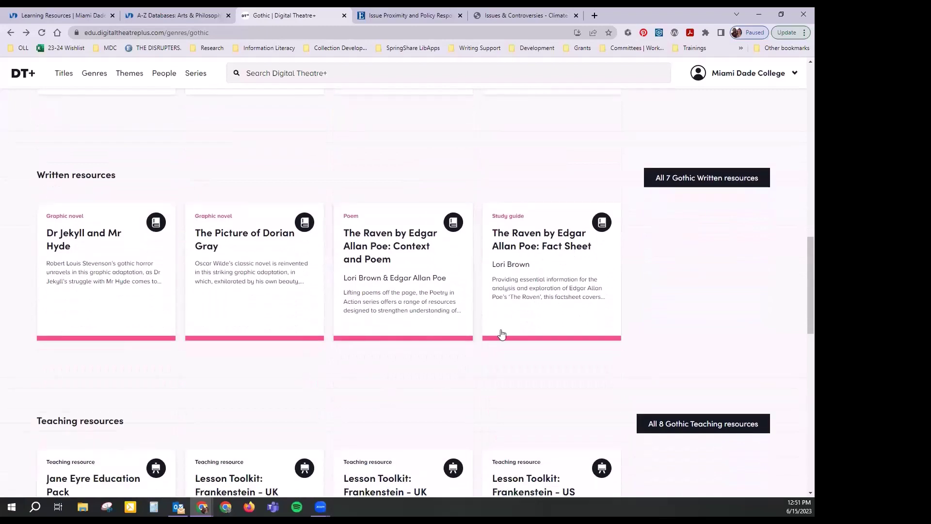
scroll(496, 355, "down", 1)
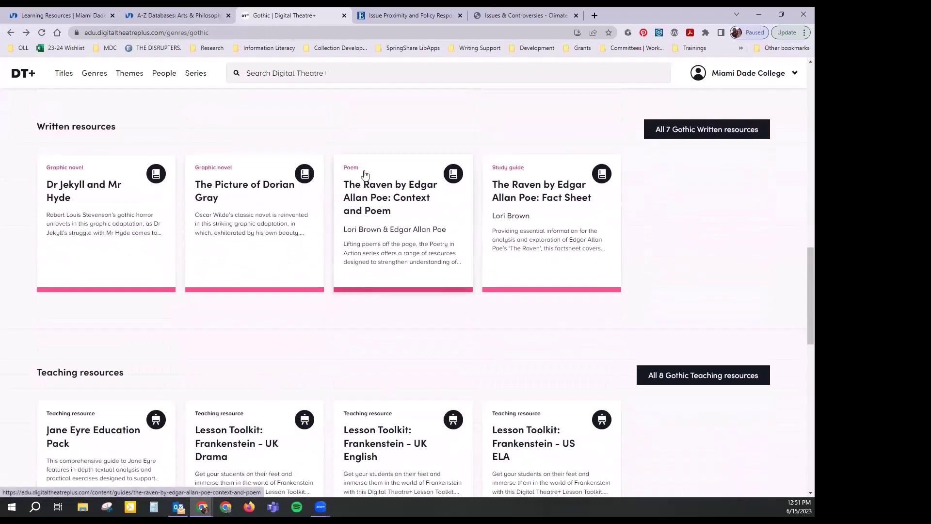
scroll(381, 285, "down", 3)
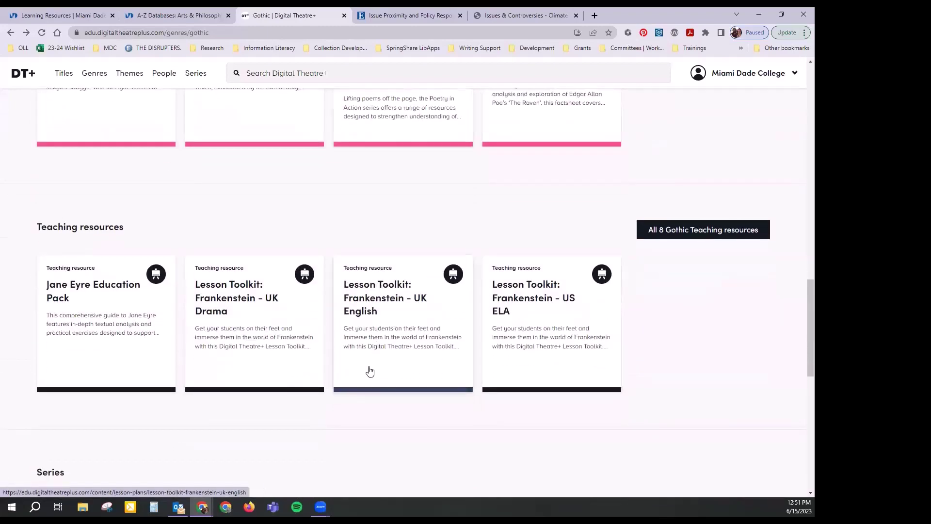
scroll(359, 398, "up", 4)
scroll(352, 413, "up", 15)
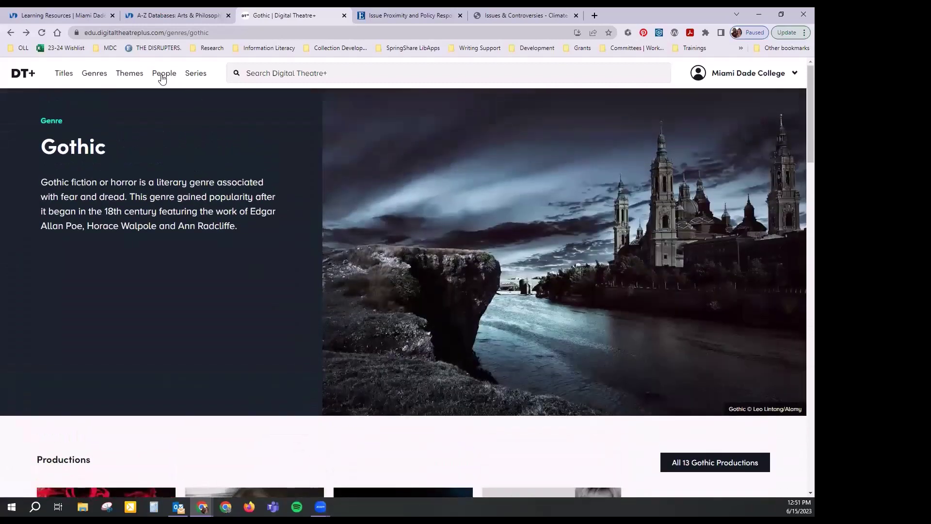
Step: Open the Comedy genre, display the full list of Comedy productions, and look through its titles and filters
left_click(94, 75)
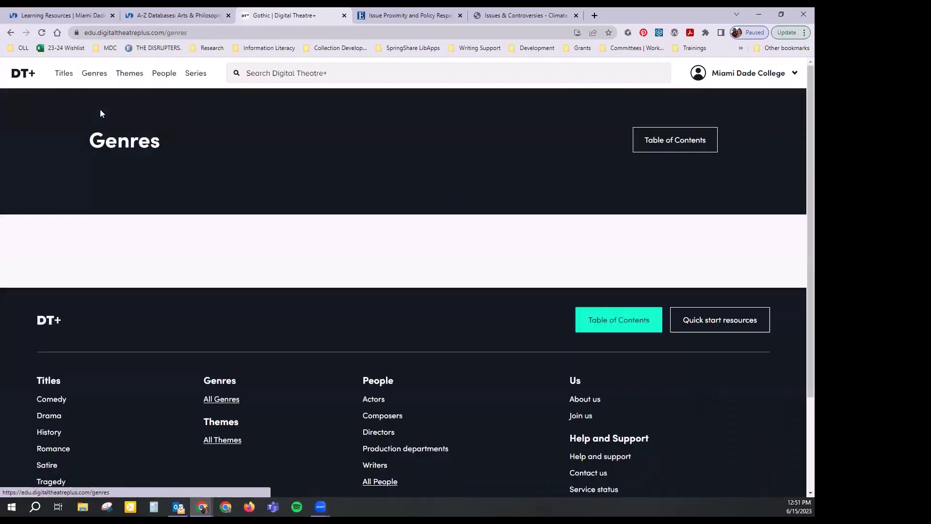
left_click(232, 352)
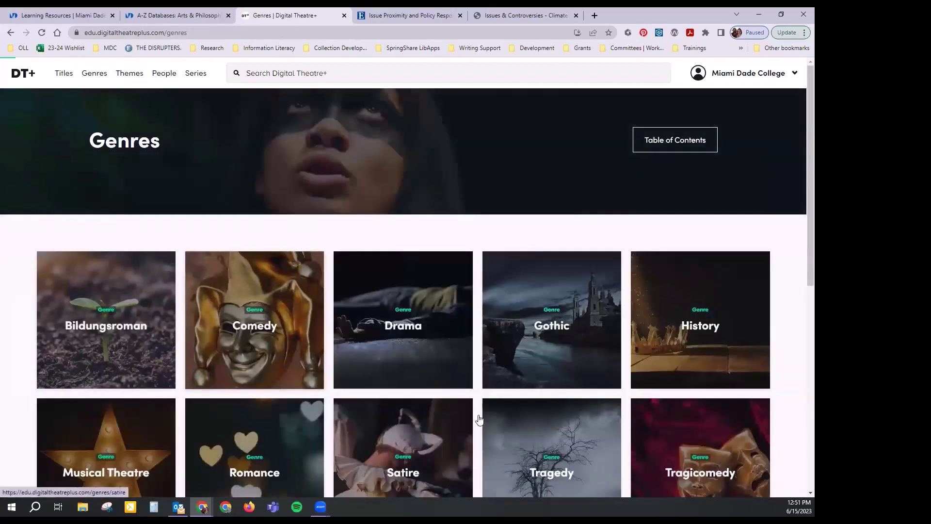
scroll(303, 391, "down", 5)
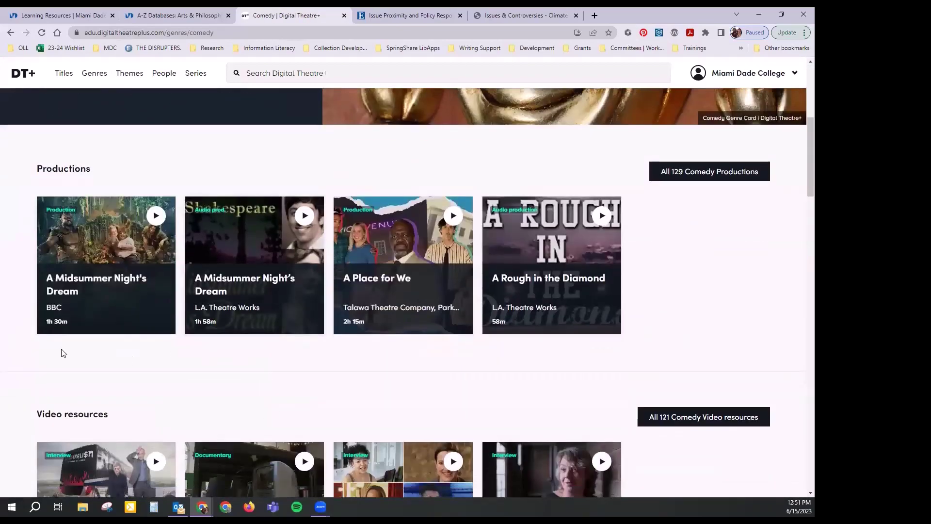
left_click(728, 174)
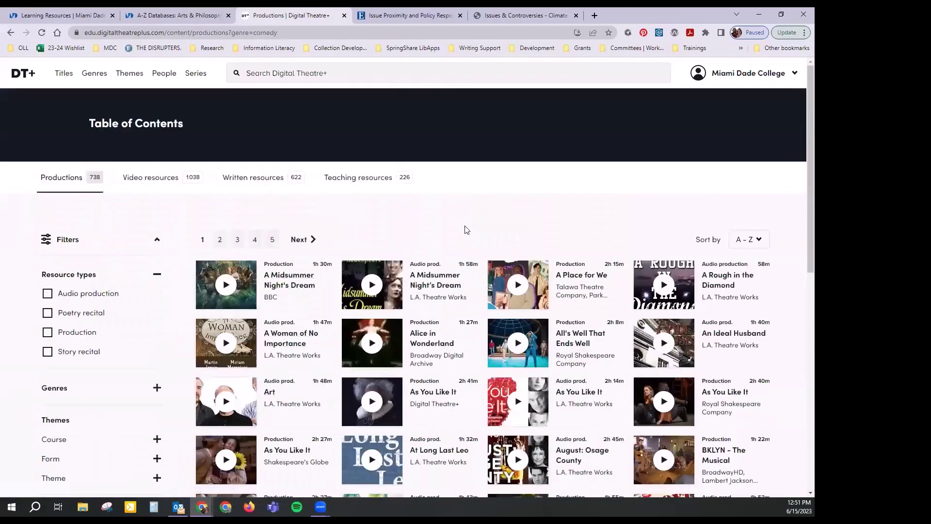
scroll(654, 223, "down", 2)
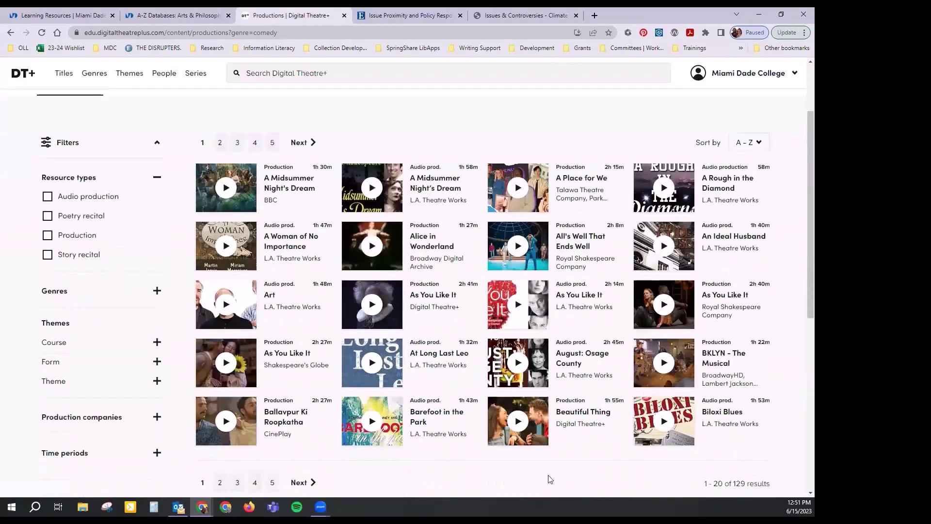
scroll(536, 480, "down", 1)
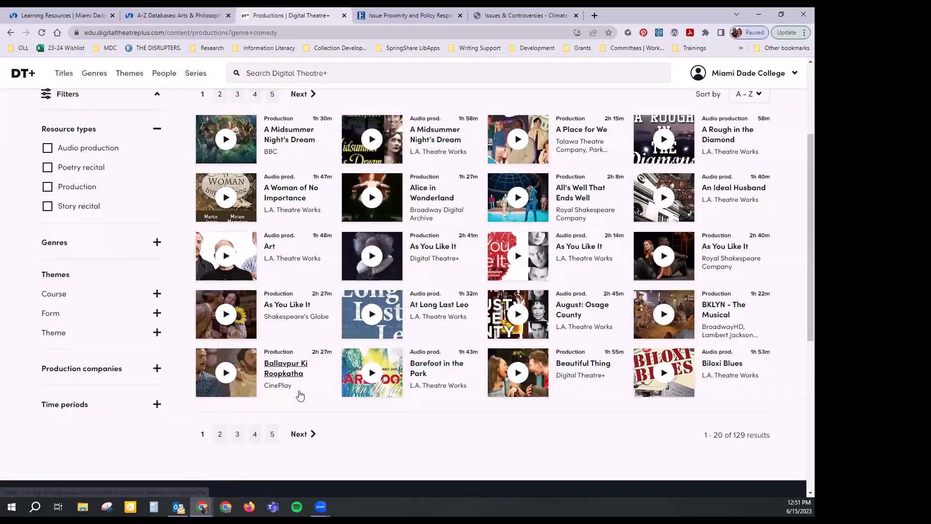
Step: Open the BBC production of A Midsummer Night's Dream and examine its sections, description, classification tags, related resources and cast
left_click(270, 139)
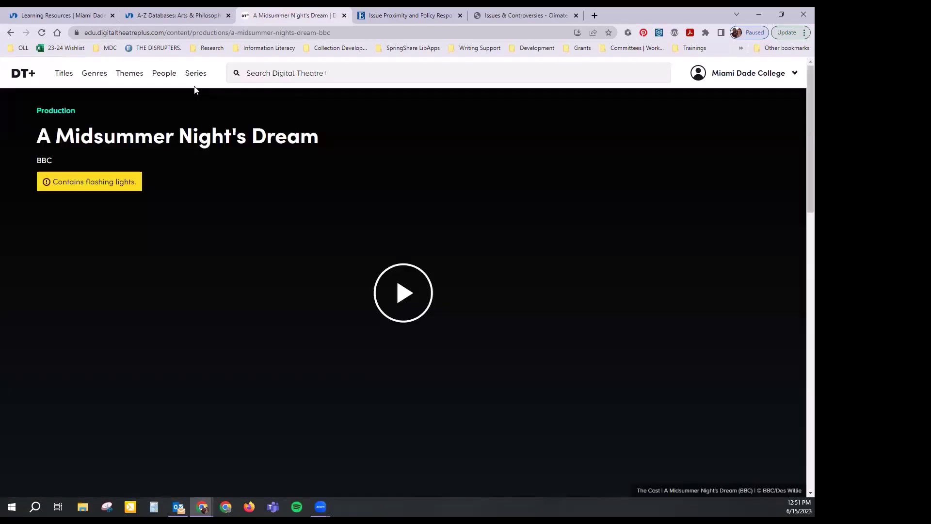
scroll(589, 298, "down", 5)
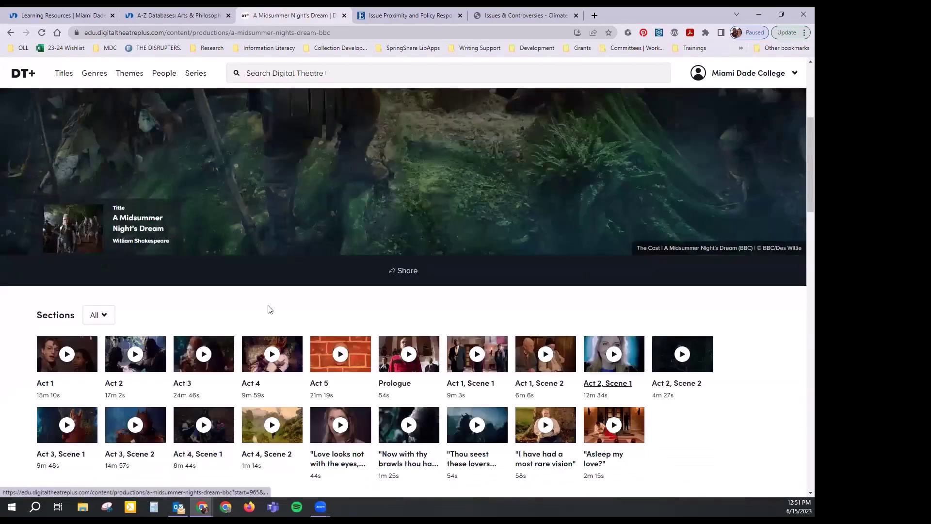
scroll(250, 316, "down", 6)
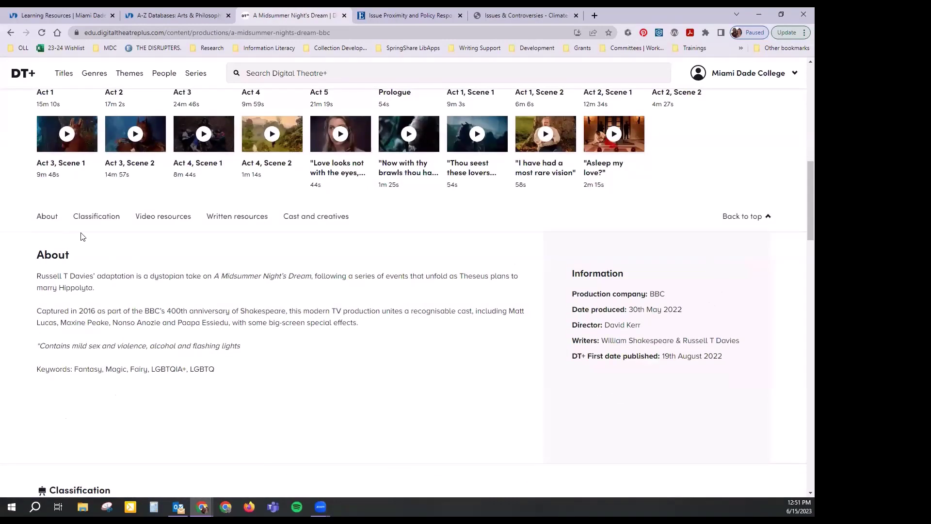
scroll(170, 261, "down", 2)
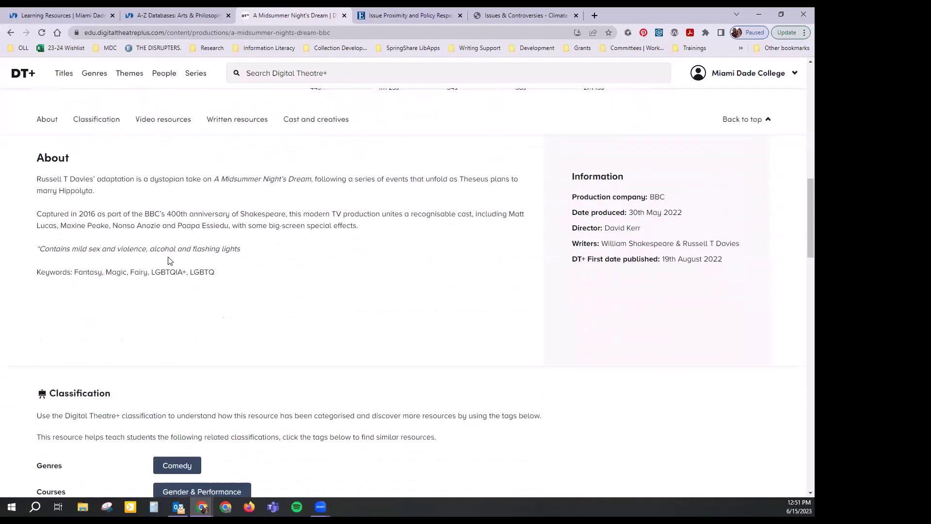
scroll(643, 305, "down", 18)
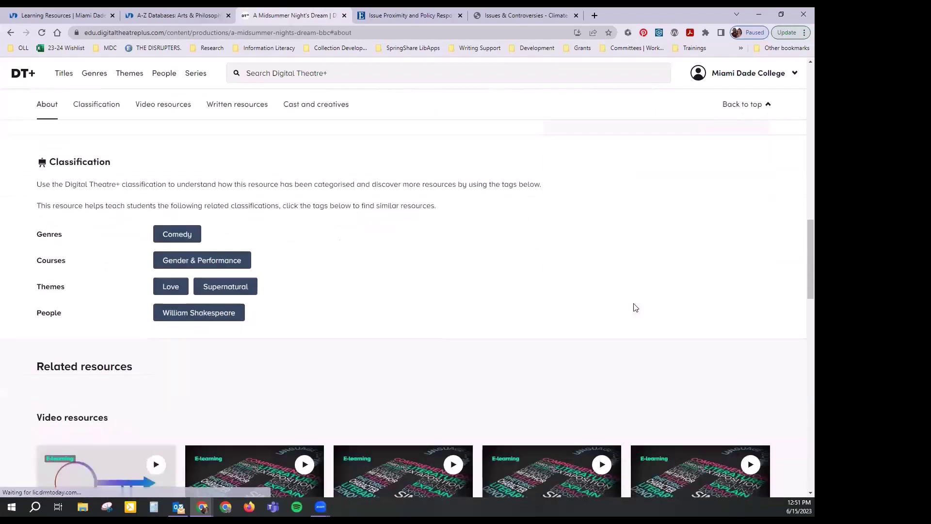
scroll(615, 314, "down", 2)
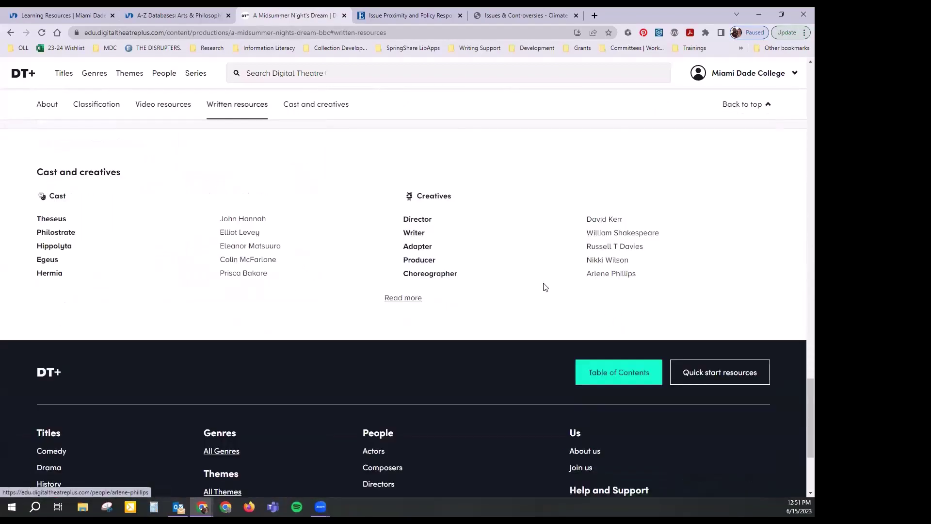
scroll(219, 239, "up", 16)
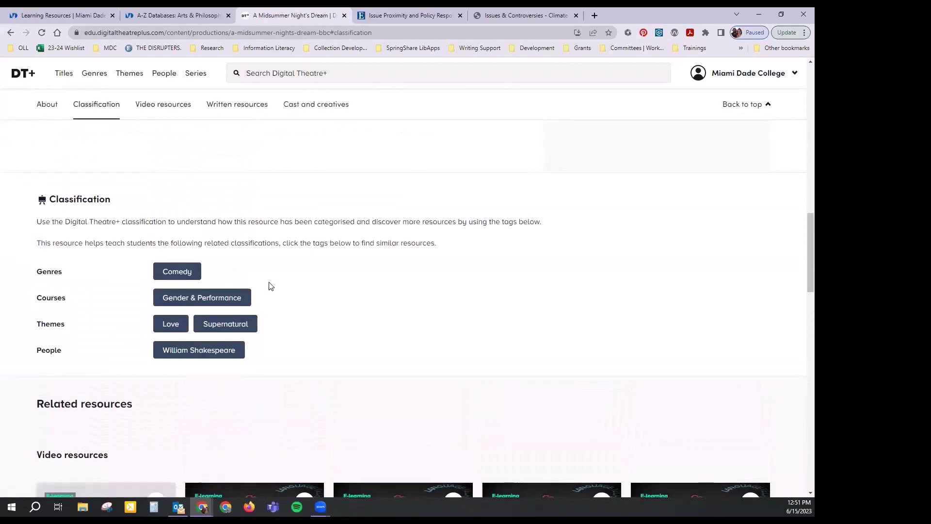
scroll(330, 297, "up", 6)
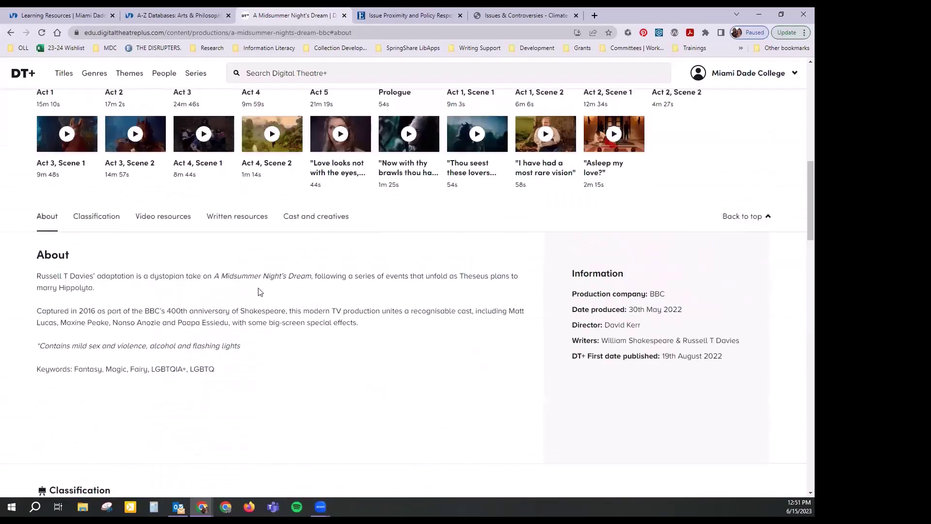
Step: Jump to the production's video resources, and return through its classification and About information to the play's sections
left_click(177, 217)
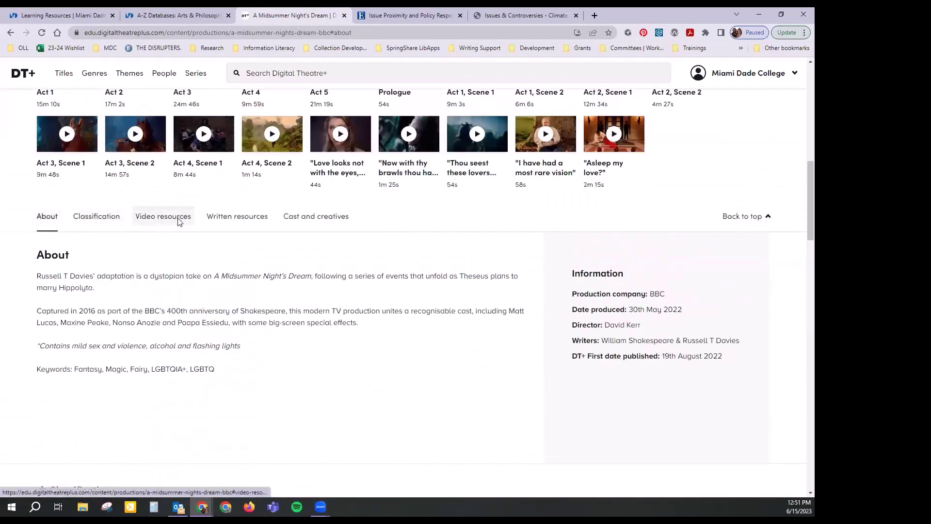
scroll(436, 367, "up", 5)
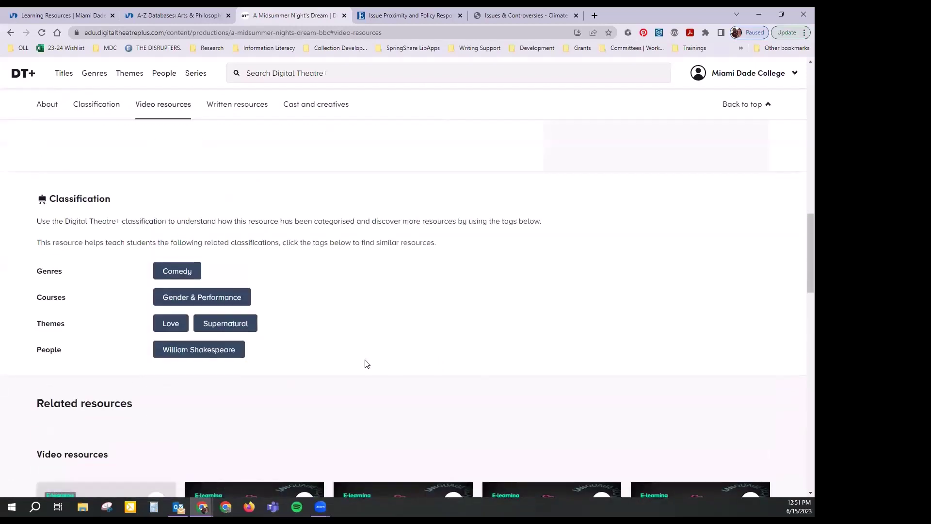
scroll(305, 348, "up", 5)
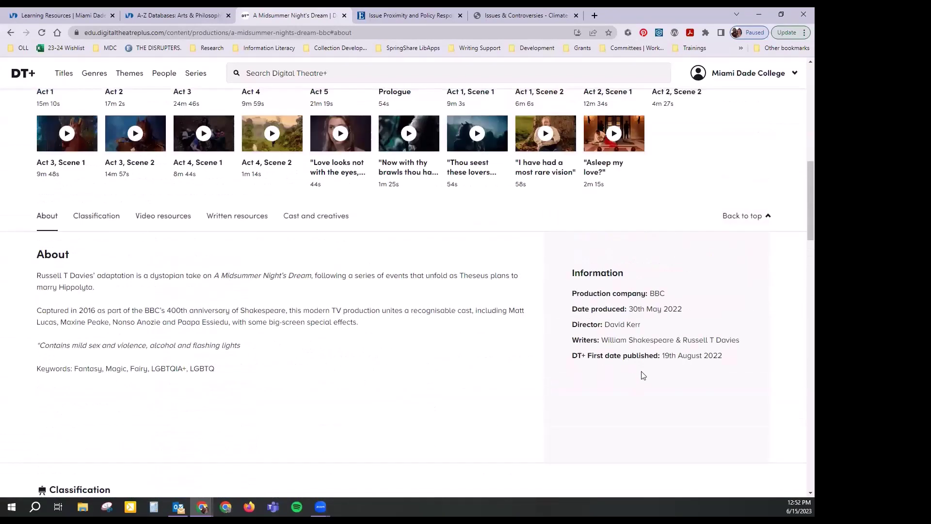
scroll(643, 375, "up", 5)
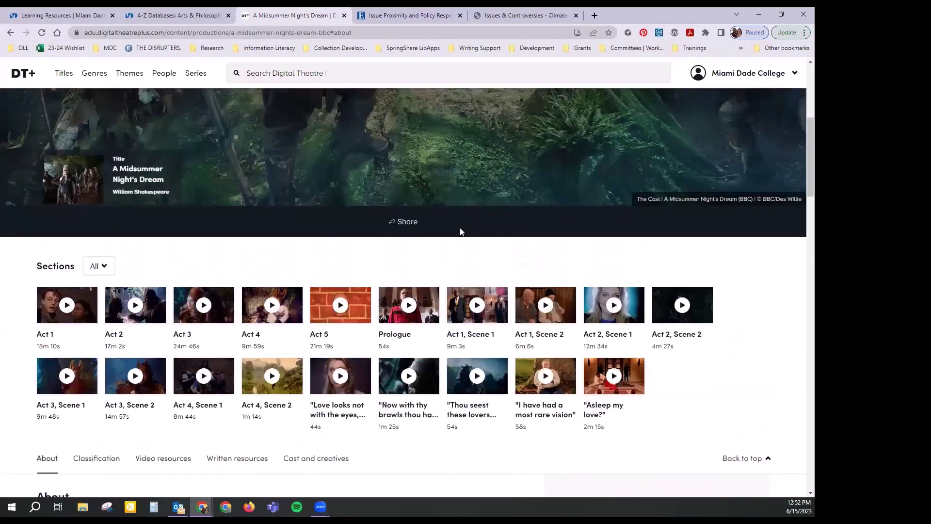
Step: View the sharing link and start and end time options for A Midsummer Night's Dream, and close them
left_click(403, 226)
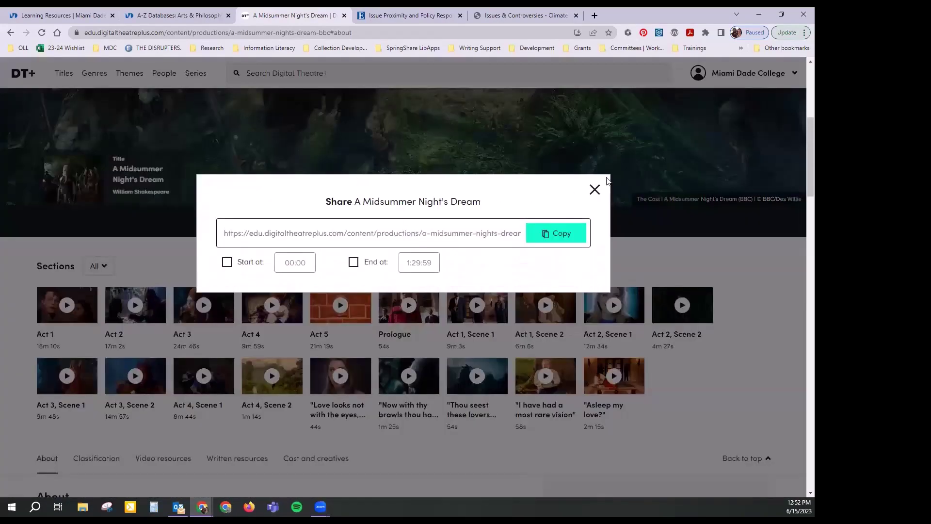
left_click(595, 189)
scroll(647, 326, "up", 5)
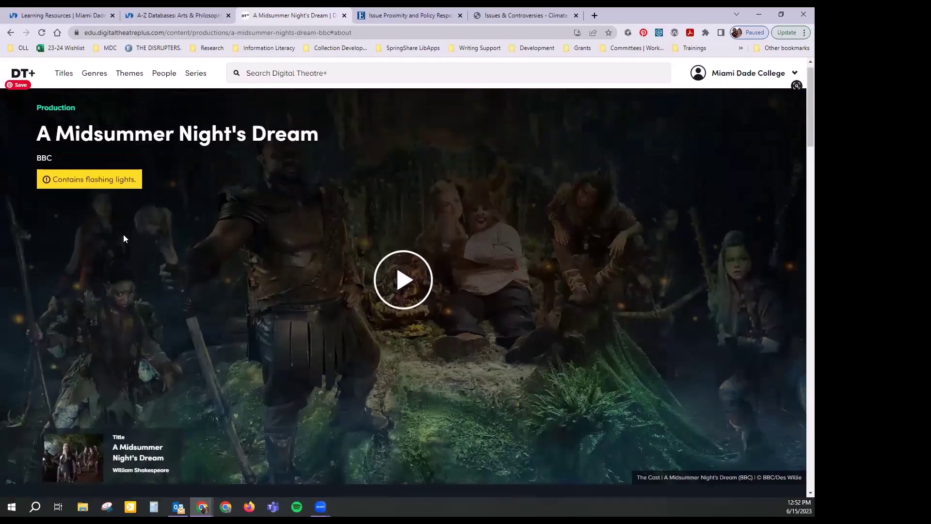
scroll(125, 238, "up", 1)
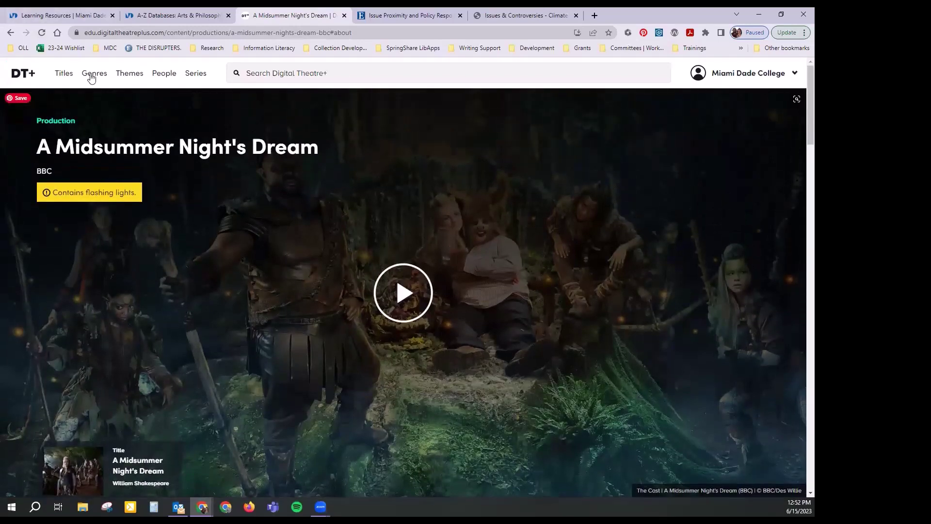
Step: Open the full Digital Theatre+ Titles list and look through its titles and filters
left_click(62, 73)
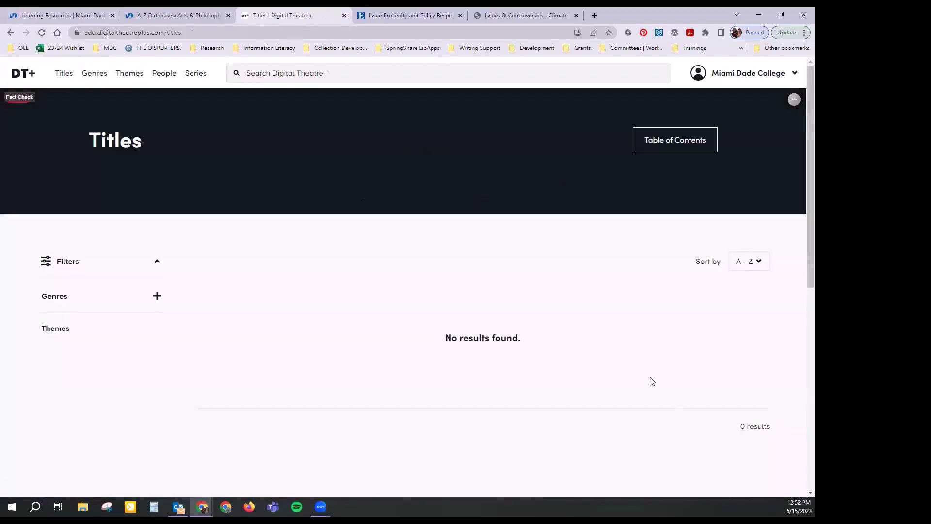
scroll(157, 299, "down", 3)
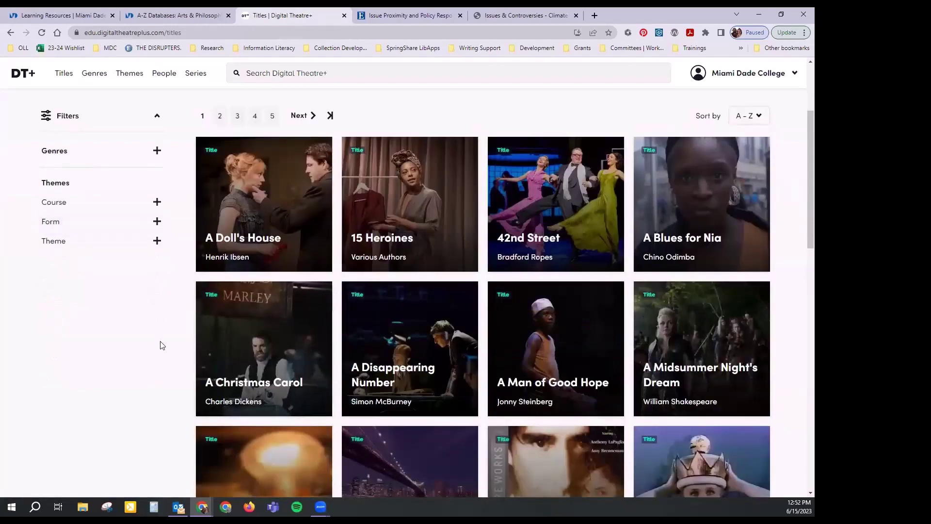
scroll(163, 346, "down", 2)
Step: Return to the library's A-Z Databases page and reset the subject filter to All Subjects
key("ctrl+shift+Tab")
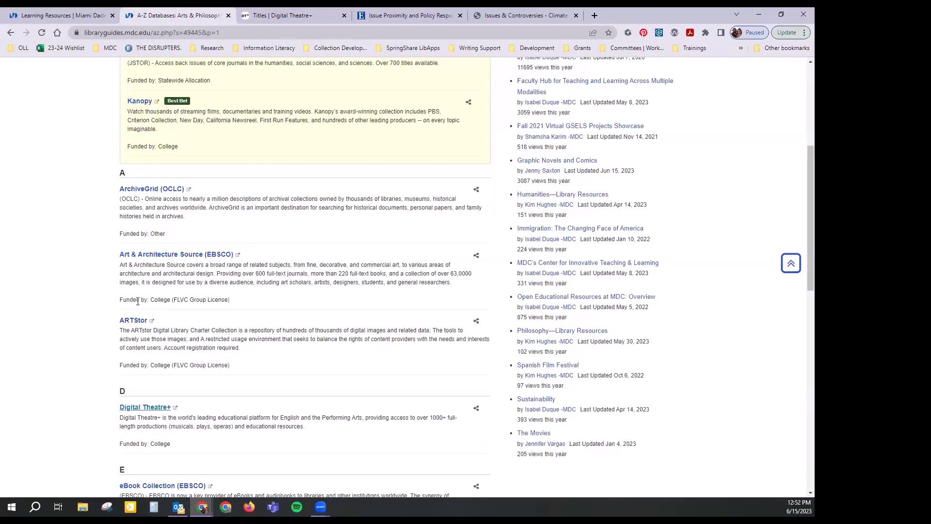
scroll(127, 280, "up", 5)
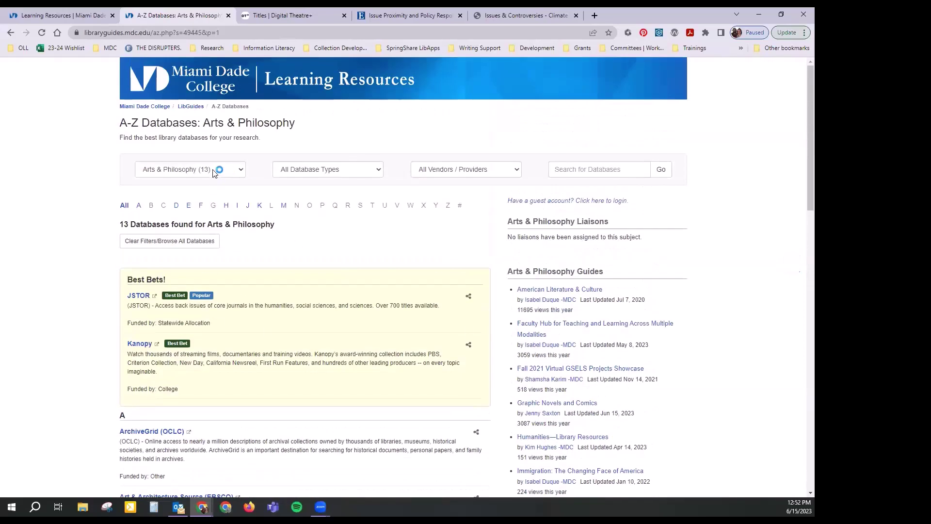
left_click(213, 170)
left_click(209, 183)
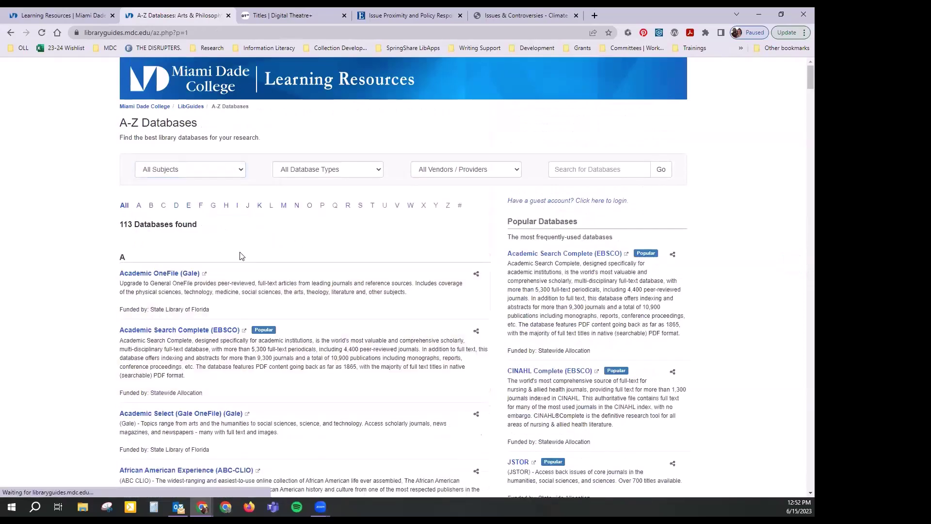
Step: Check the available subjects, filter the A-Z databases by the eBooks database type, and look through the listed eBook databases
left_click(194, 172)
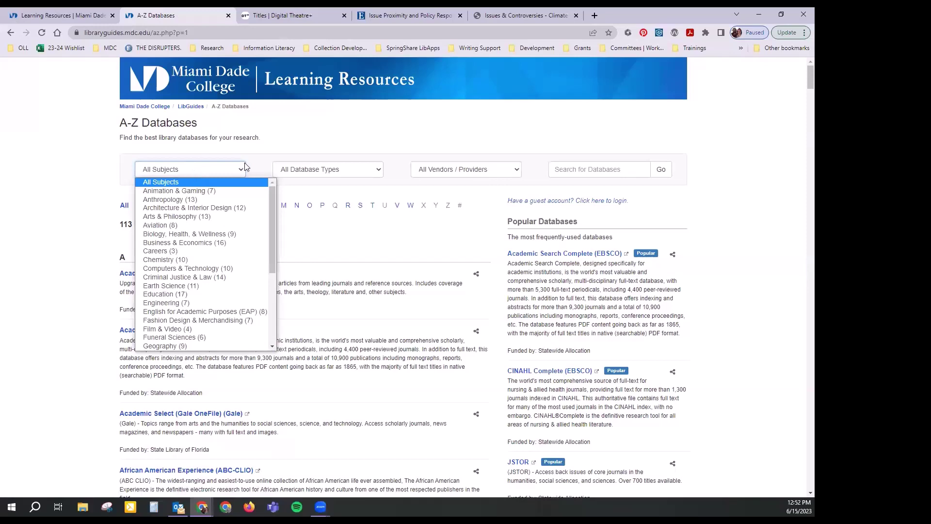
left_click(288, 169)
left_click(291, 170)
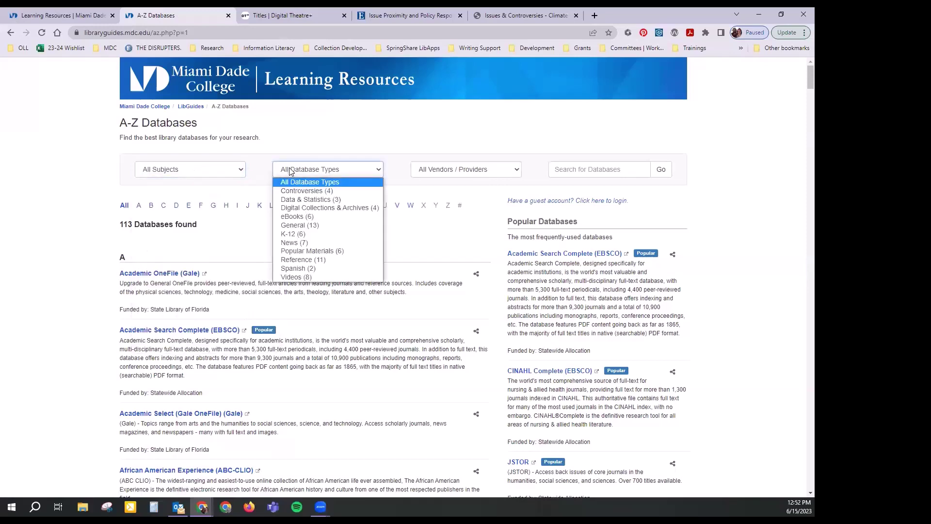
left_click(301, 217)
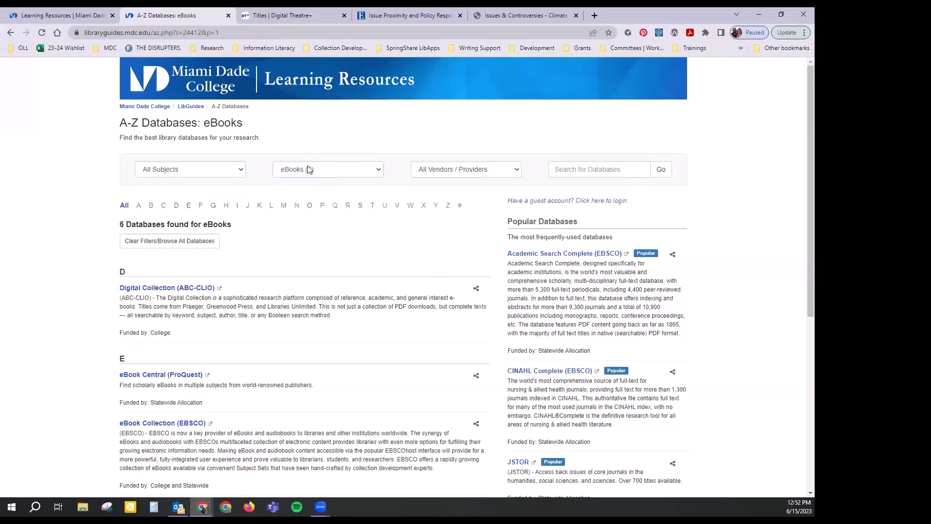
scroll(358, 354, "down", 3)
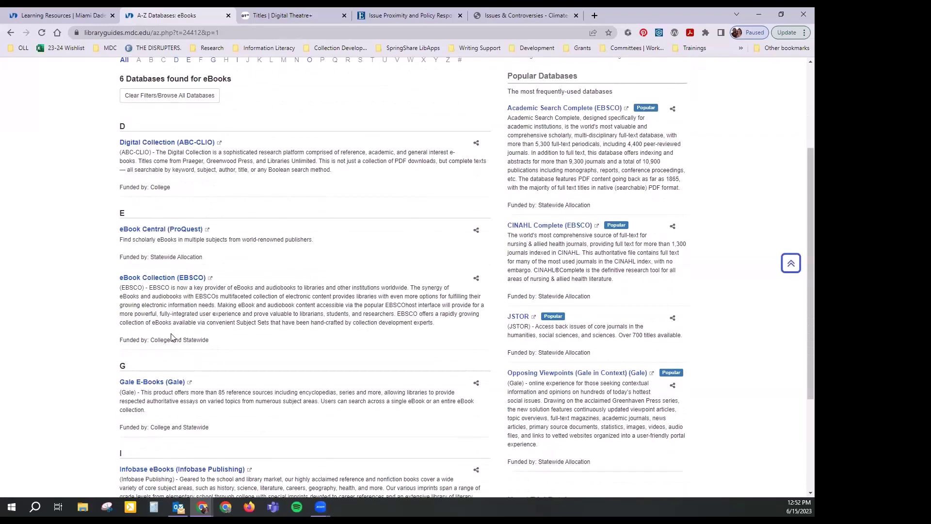
scroll(171, 337, "down", 2)
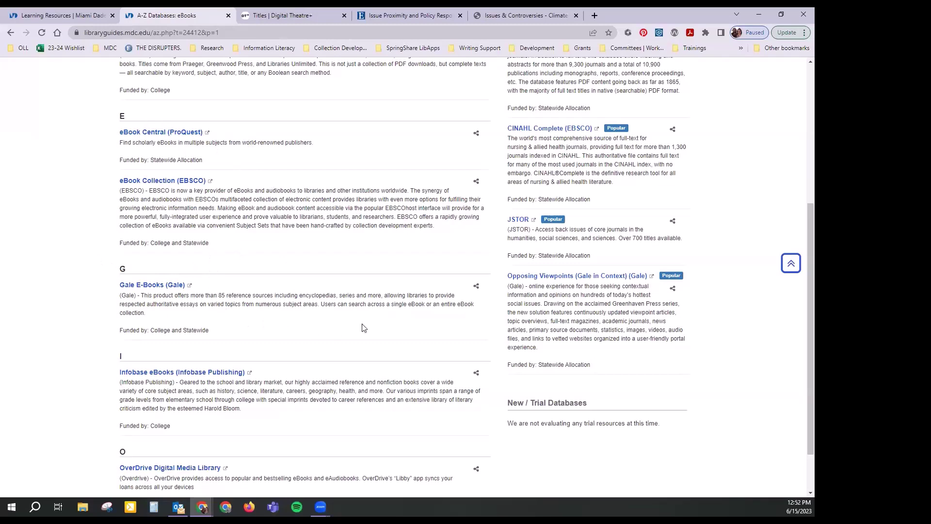
scroll(363, 328, "down", 2)
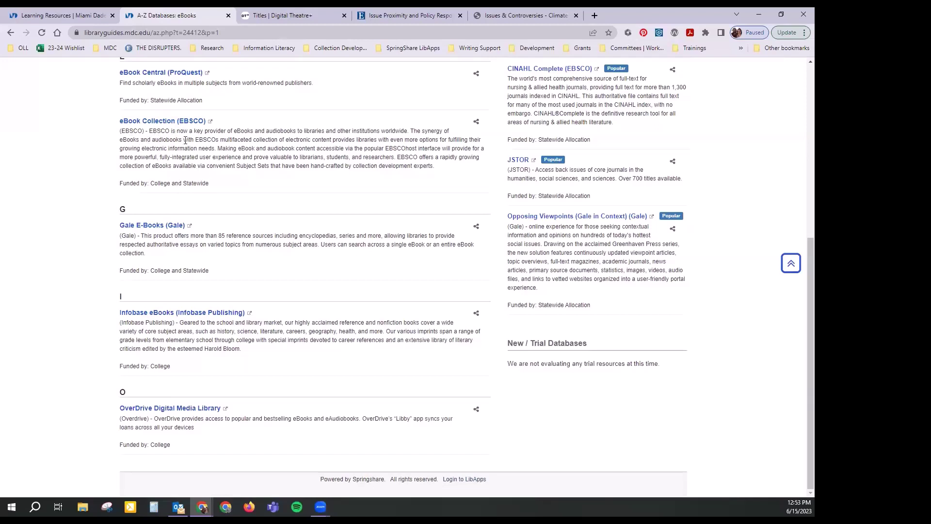
Step: Open the OverDrive Digital Media Library and browse Miami Dade College's Libby collections down to the library and campus staff picks
left_click(190, 412)
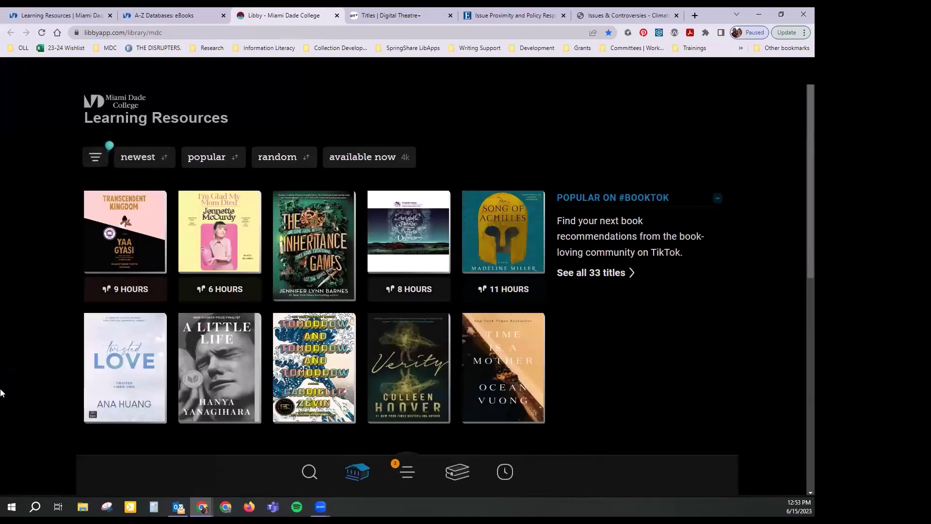
scroll(1, 394, "down", 2)
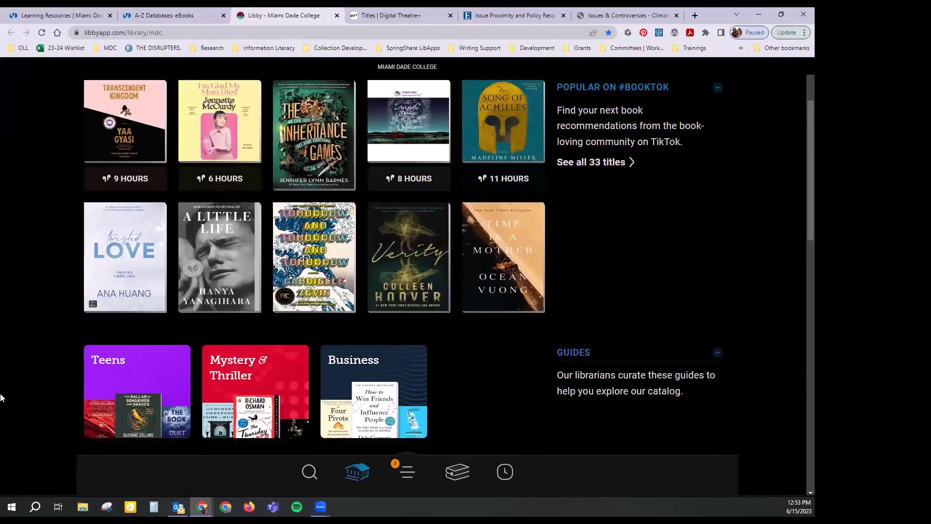
scroll(1, 398, "down", 4)
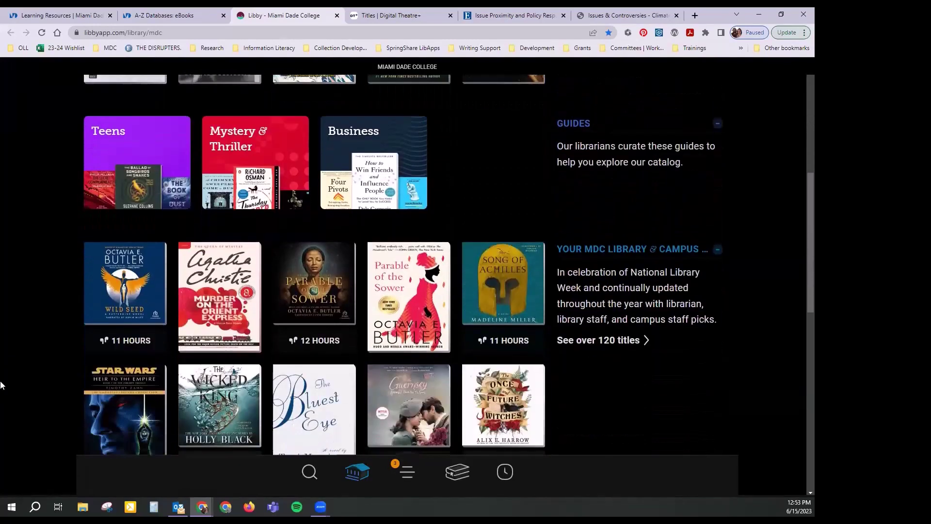
scroll(1, 385, "down", 2)
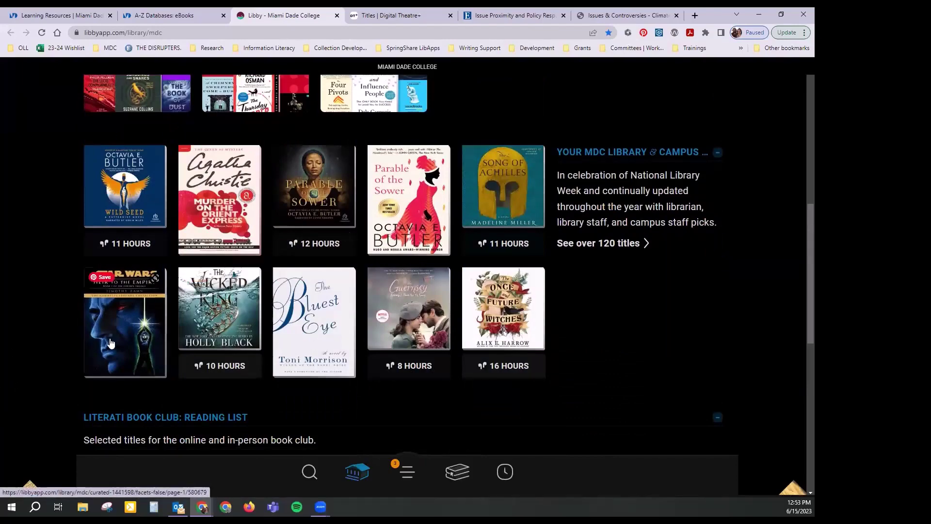
Step: View the description and borrowing options of Star Wars: Heir to the Empire, and return to the Miami Dade College Libby collection
left_click(106, 318)
scroll(375, 389, "down", 2)
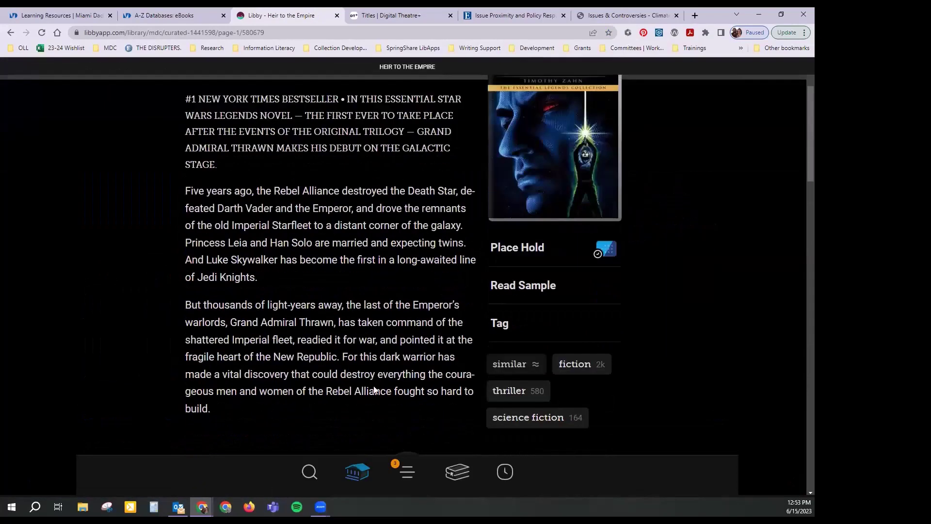
scroll(311, 316, "up", 2)
scroll(548, 254, "down", 2)
scroll(160, 282, "up", 1)
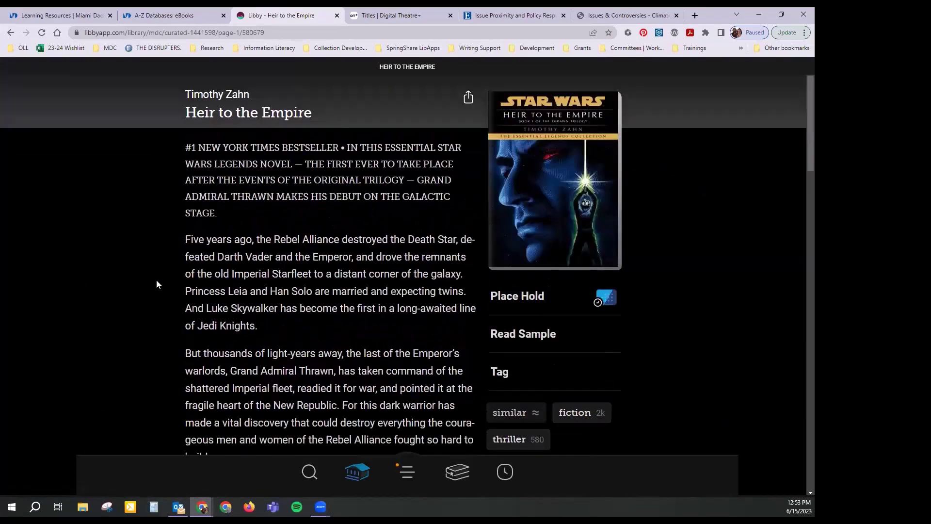
scroll(145, 274, "down", 1)
scroll(114, 255, "up", 2)
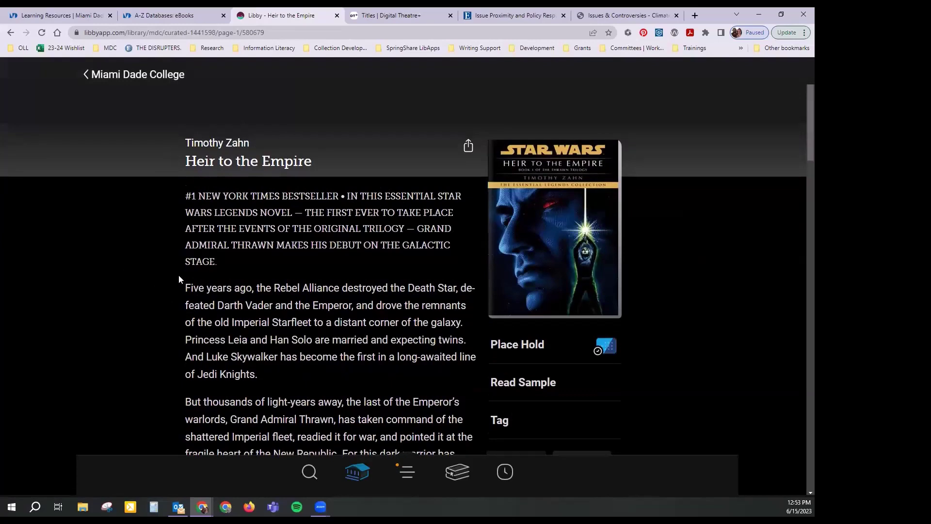
left_click(99, 78)
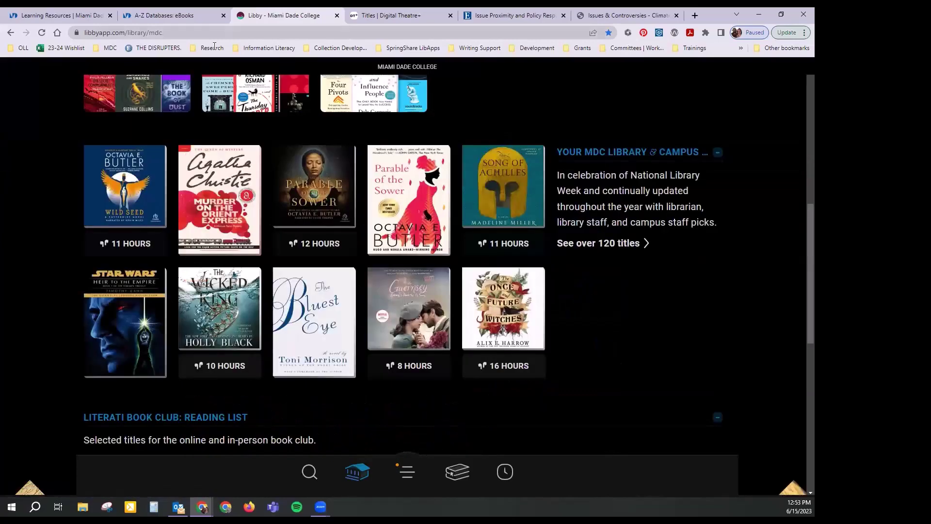
mouse_move(181, 11)
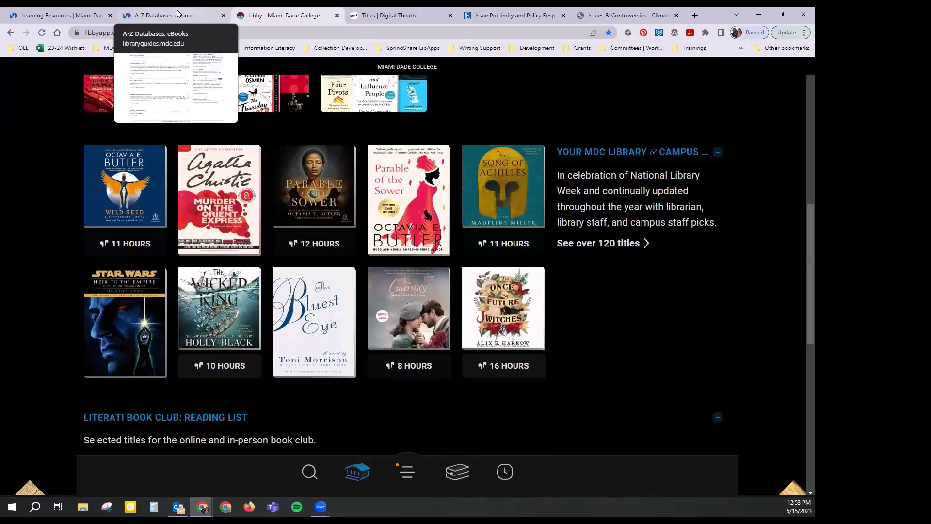
Step: Return to the A-Z Databases page and reset the database type filter to All Database Types
left_click(178, 13)
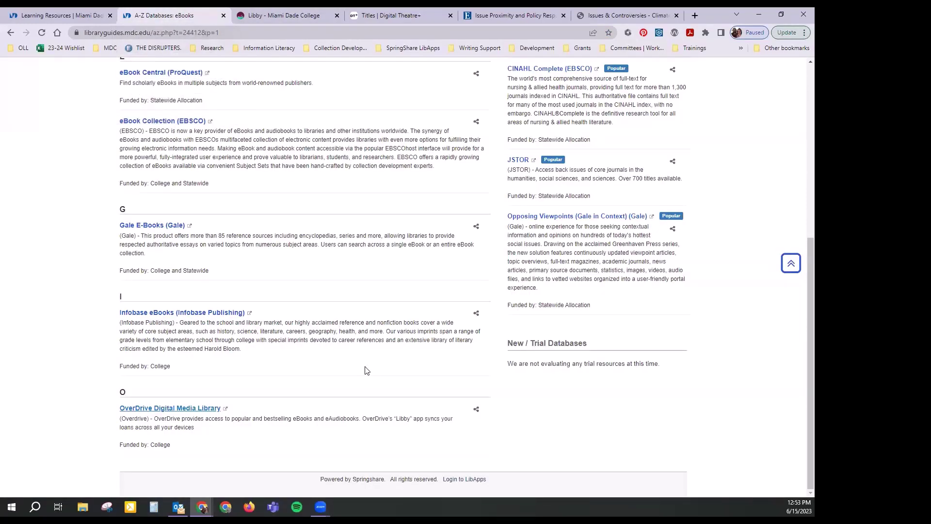
scroll(340, 375, "up", 6)
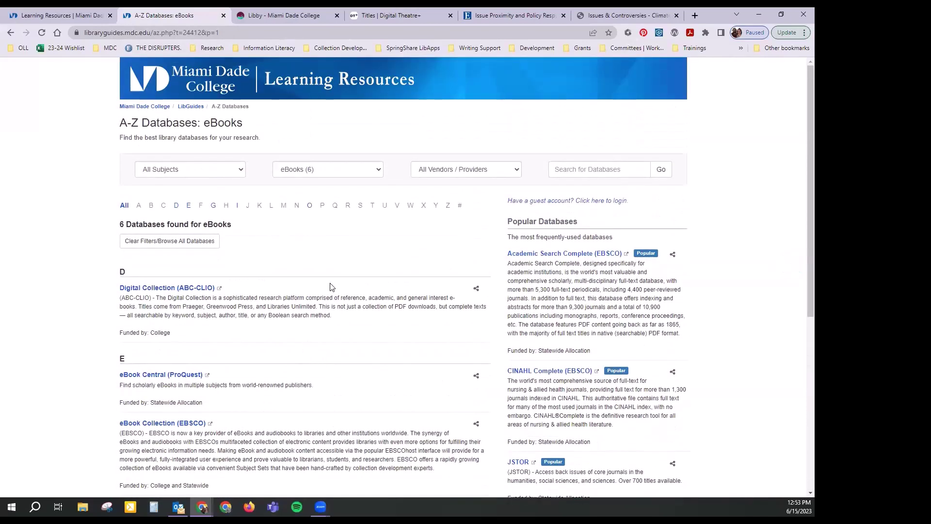
left_click(317, 170)
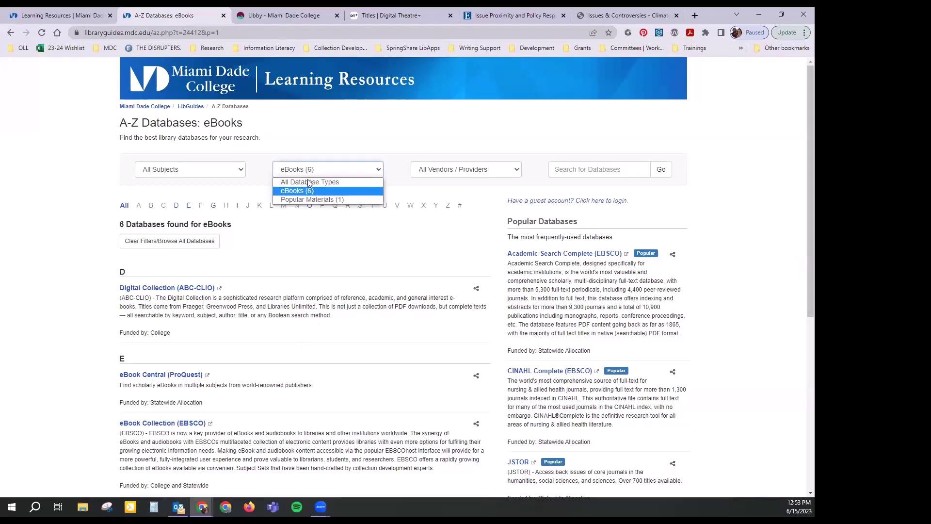
left_click(309, 183)
Step: Filter the A-Z databases by the Videos database type and look through the listed video databases down to Science Education Basic Biology (JoVE)
left_click(339, 173)
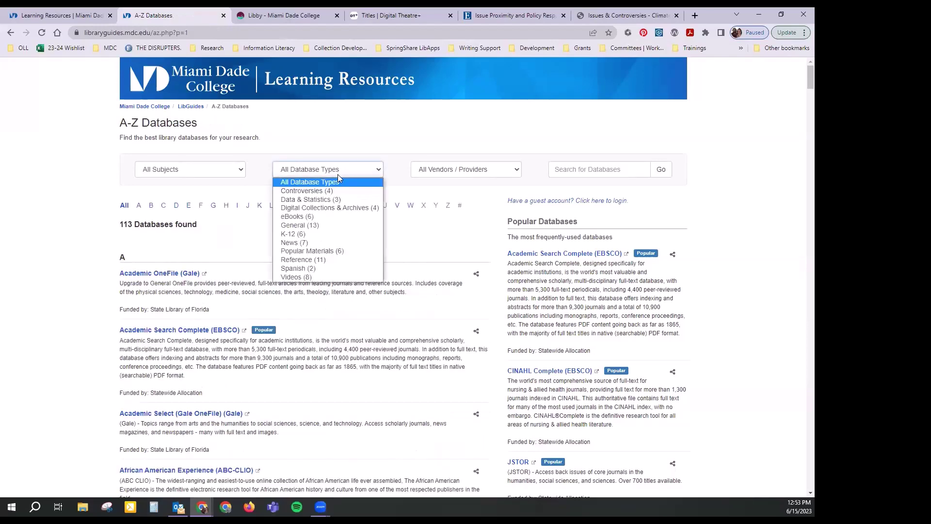
left_click(305, 278)
scroll(340, 296, "down", 2)
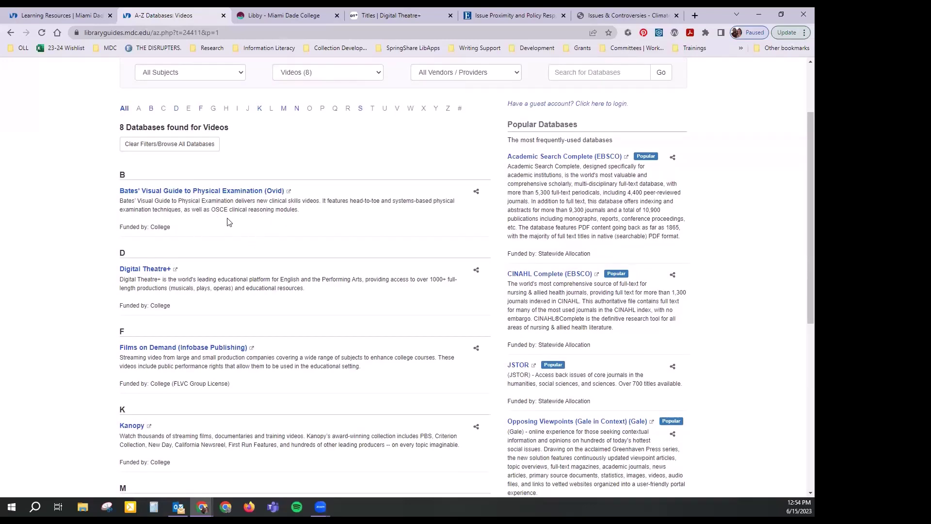
scroll(229, 222, "down", 5)
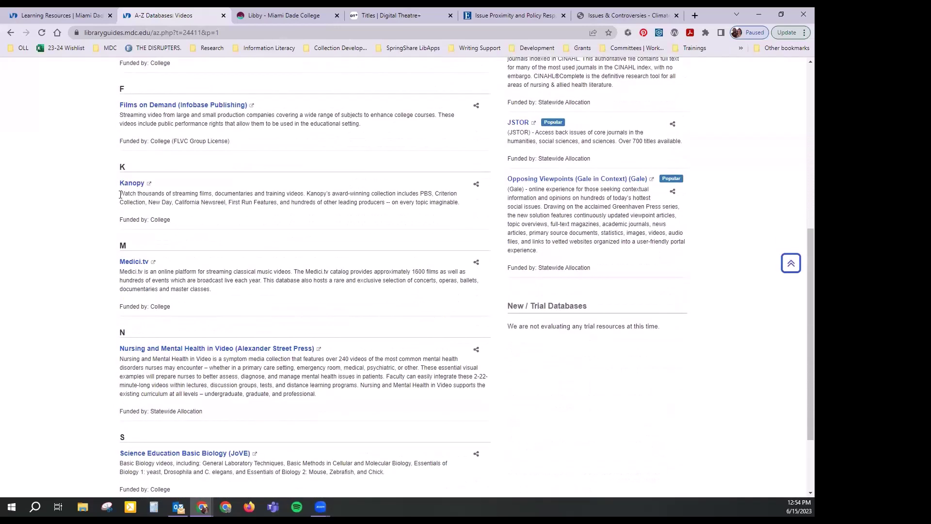